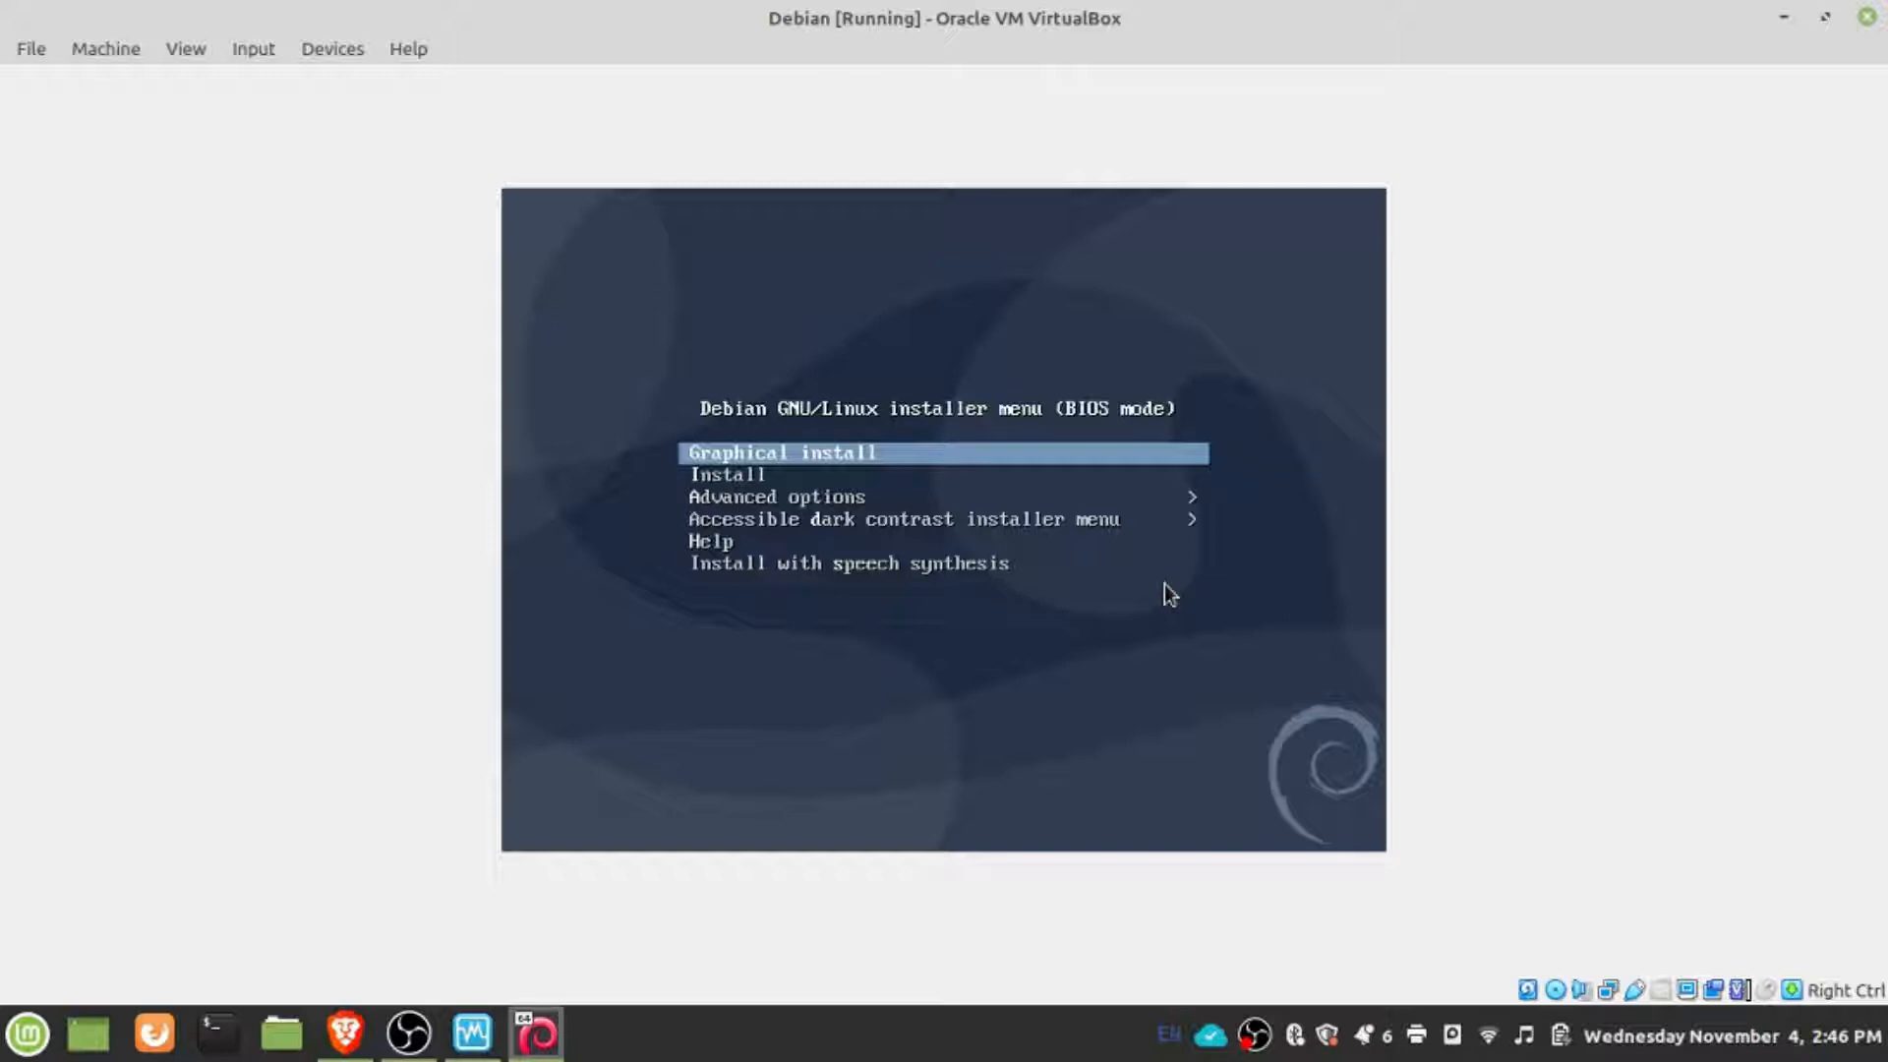
# - Start the graphical install with English as the language, United States as the location and the American English keymap
pyautogui.press('Return')
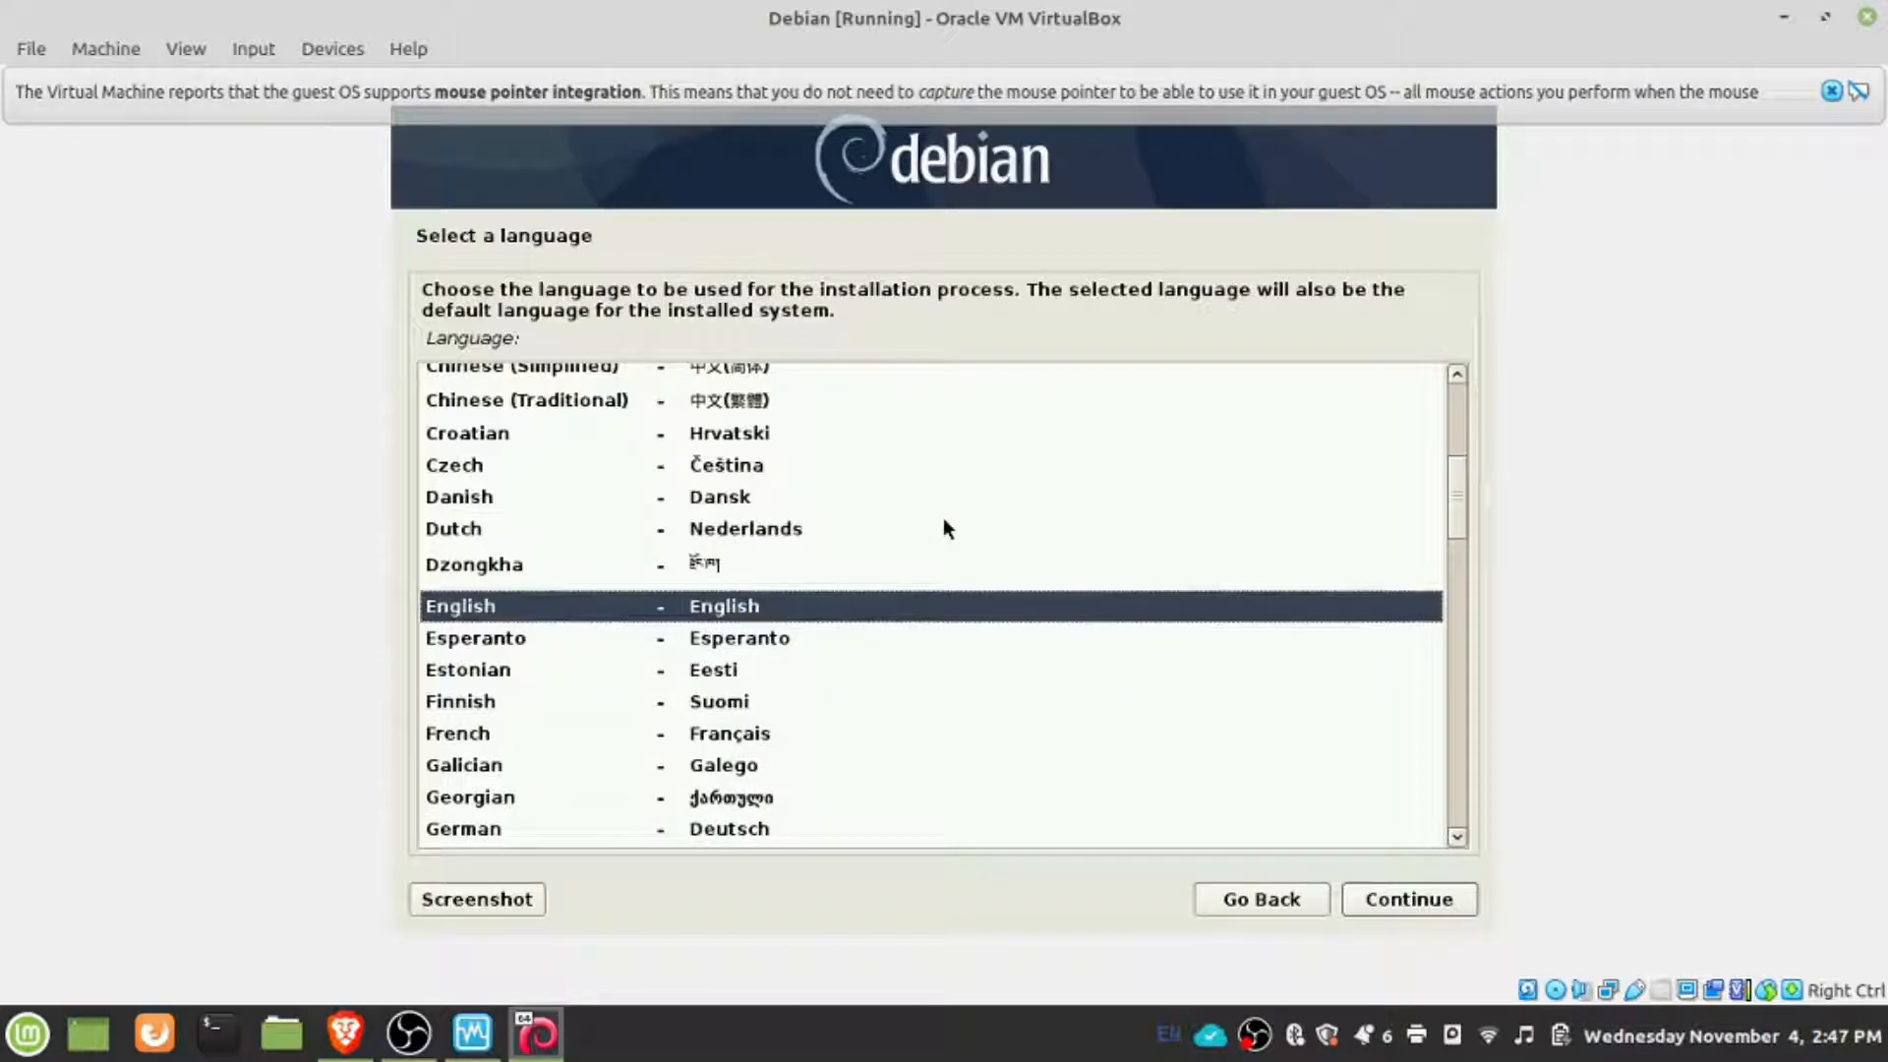
pyautogui.click(1406, 899)
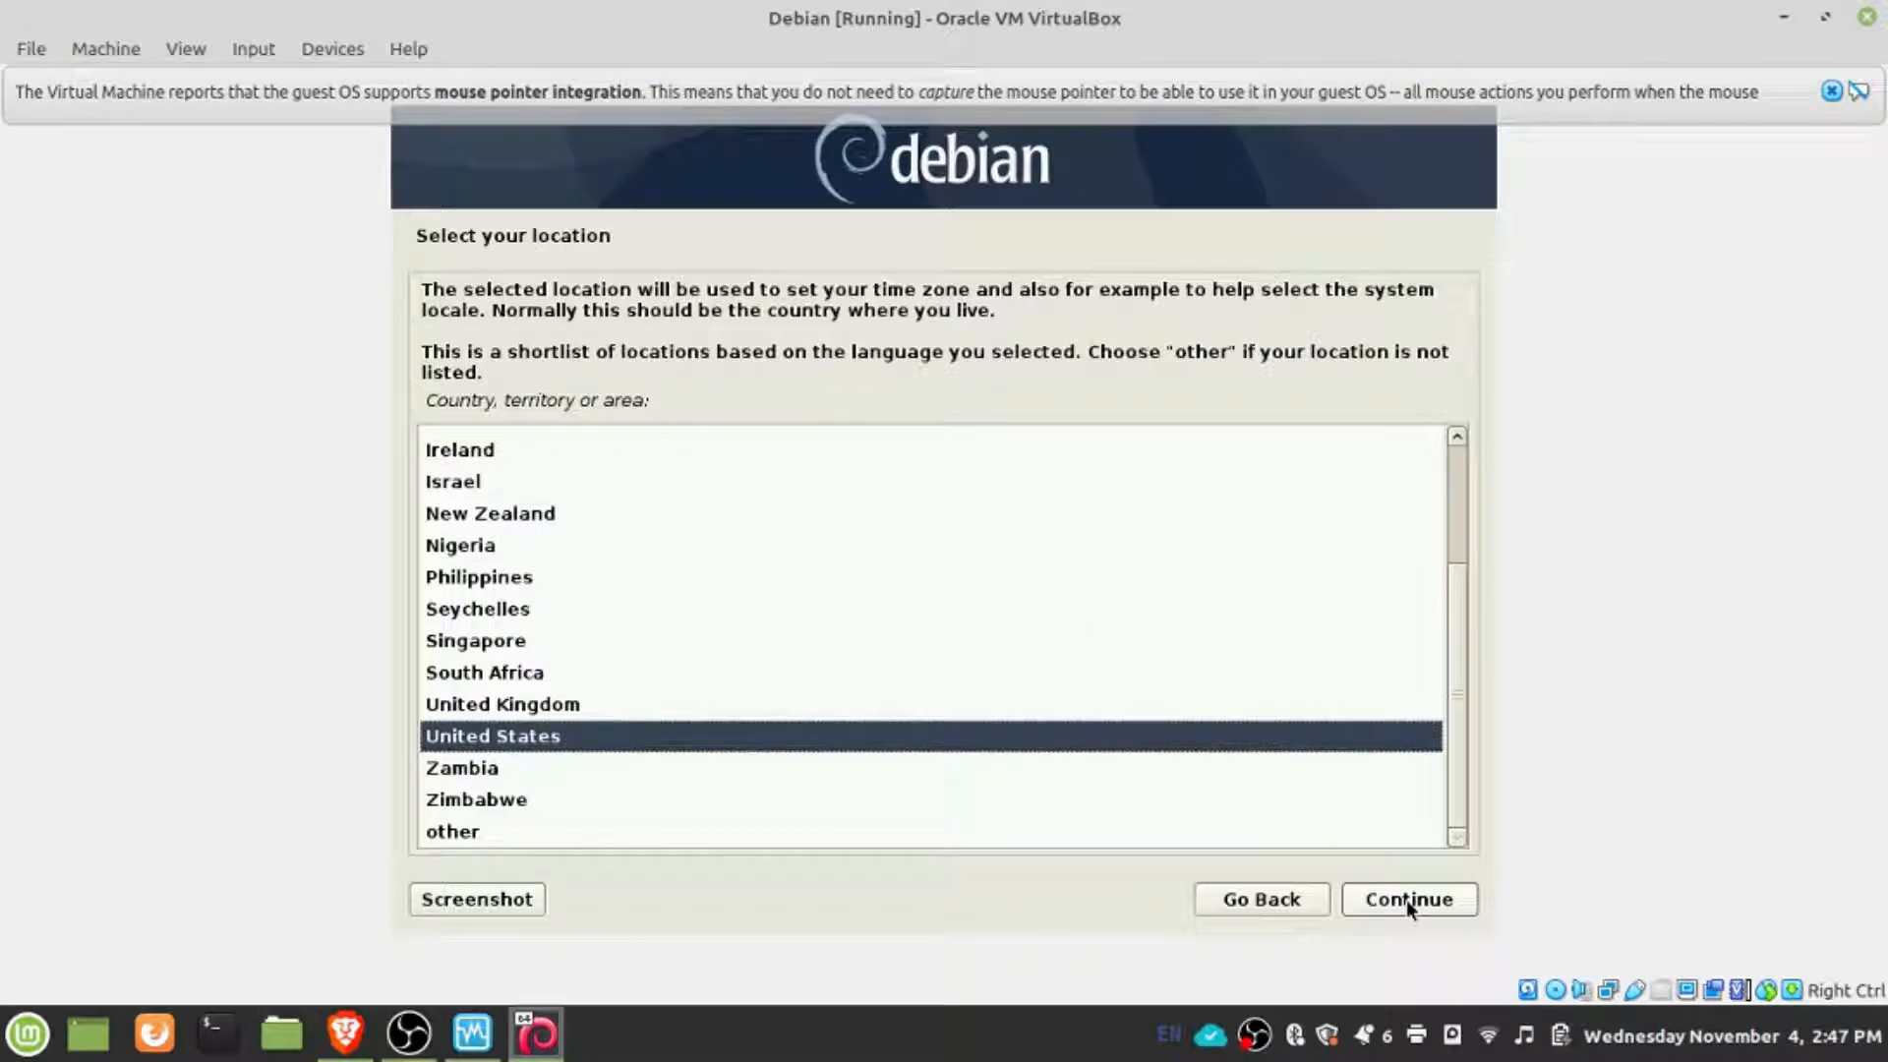
pyautogui.click(1406, 900)
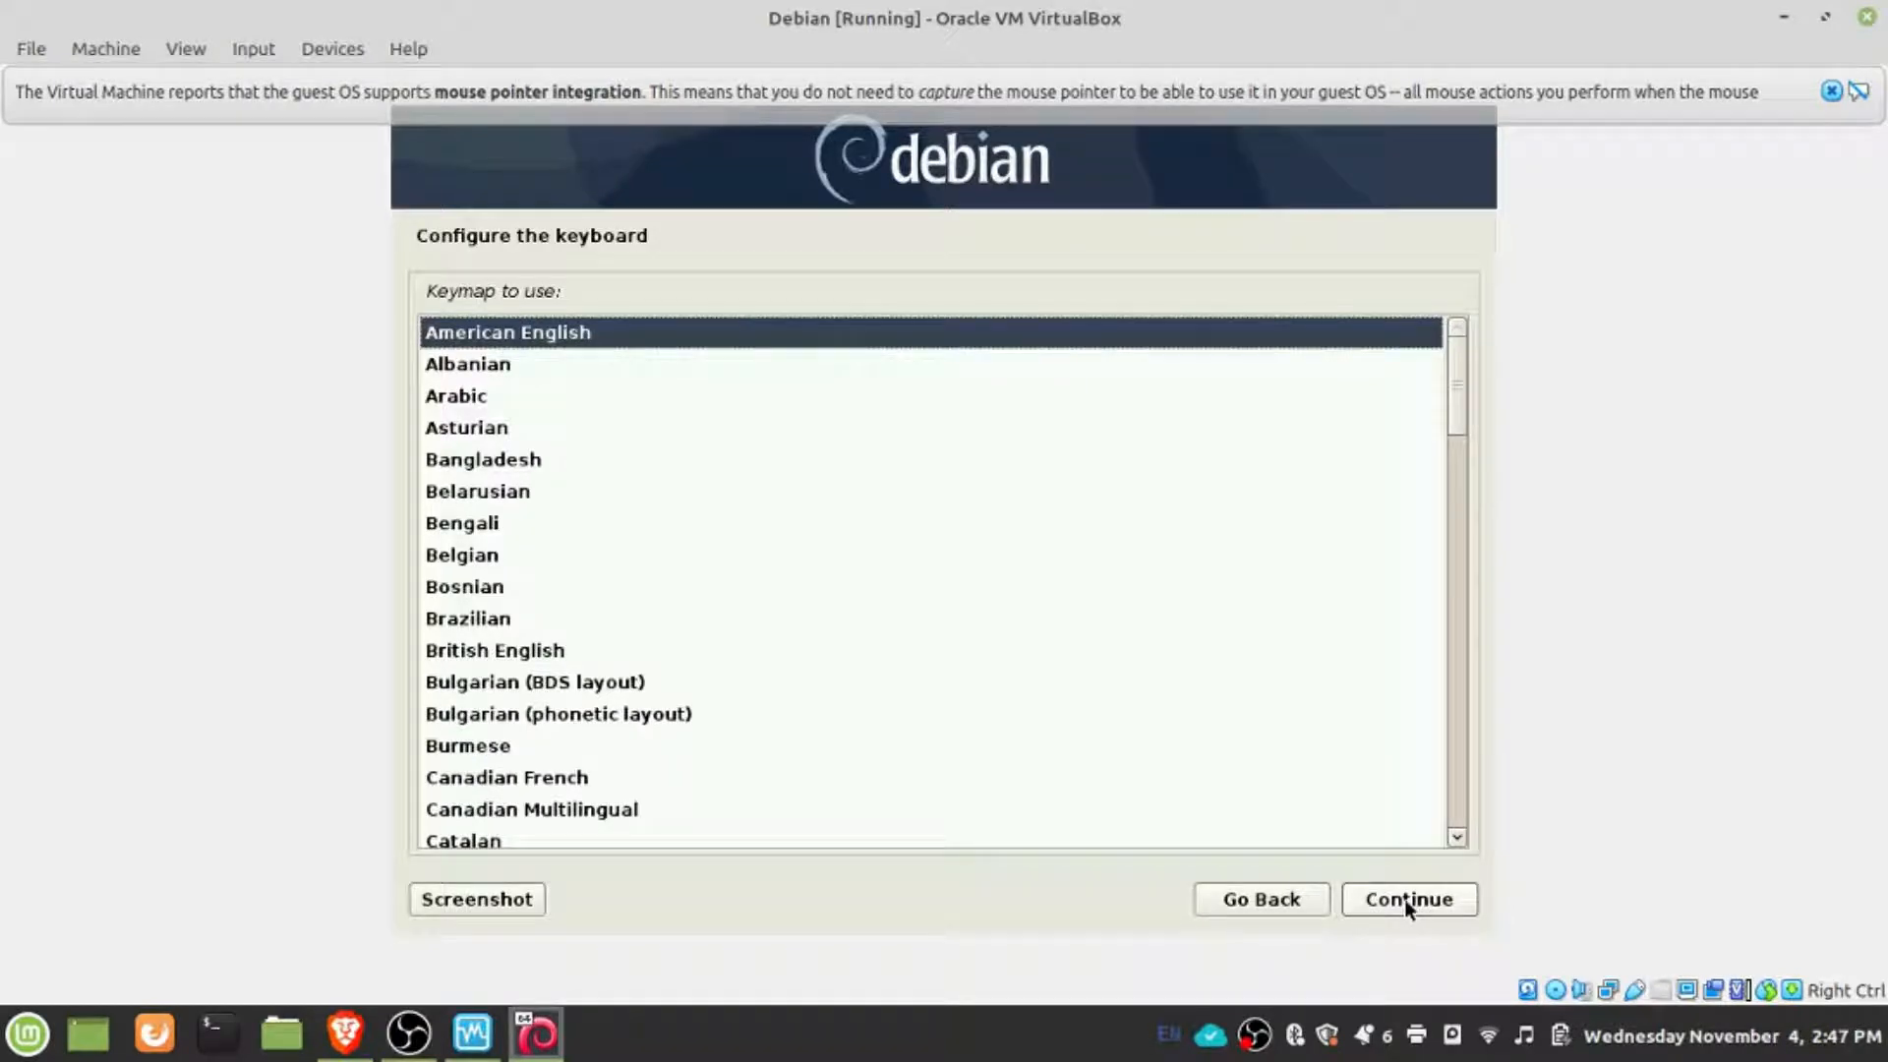
pyautogui.click(1406, 901)
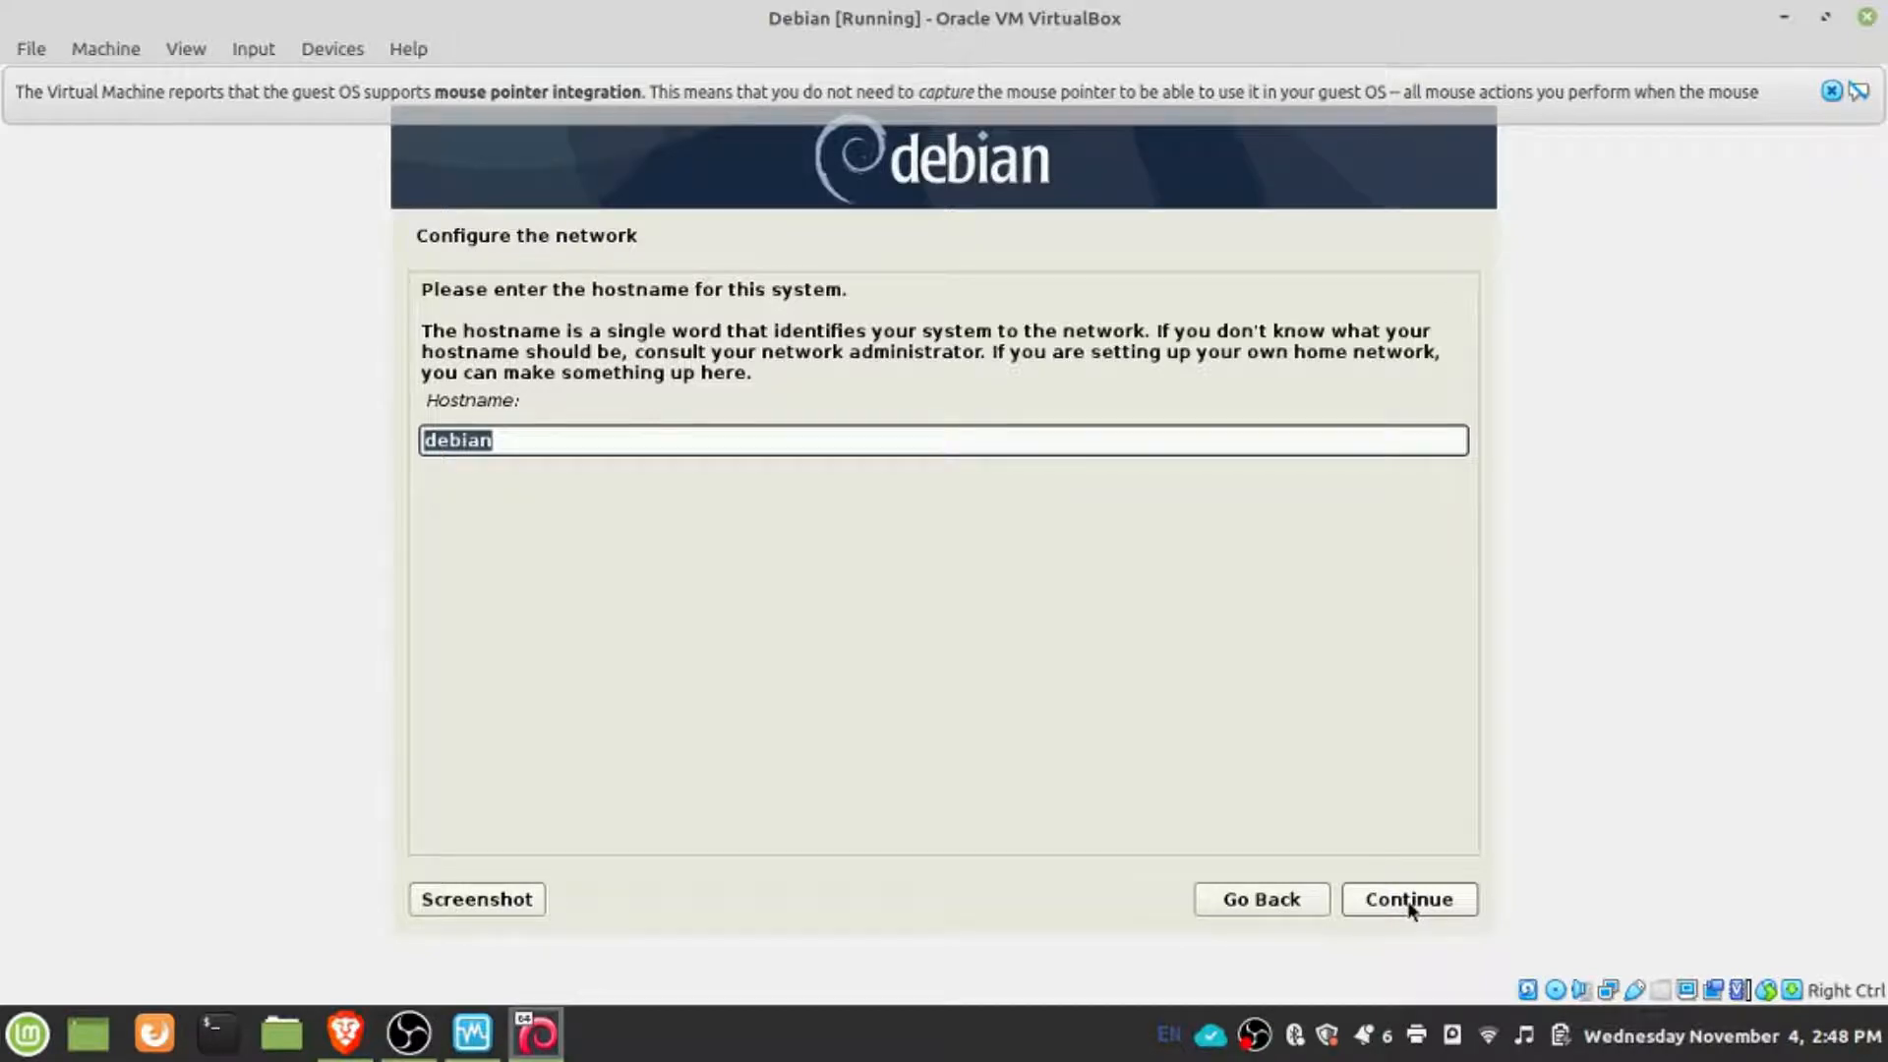
# - Keep debian as the hostname and set the network domain name to workgroups
pyautogui.click(1411, 910)
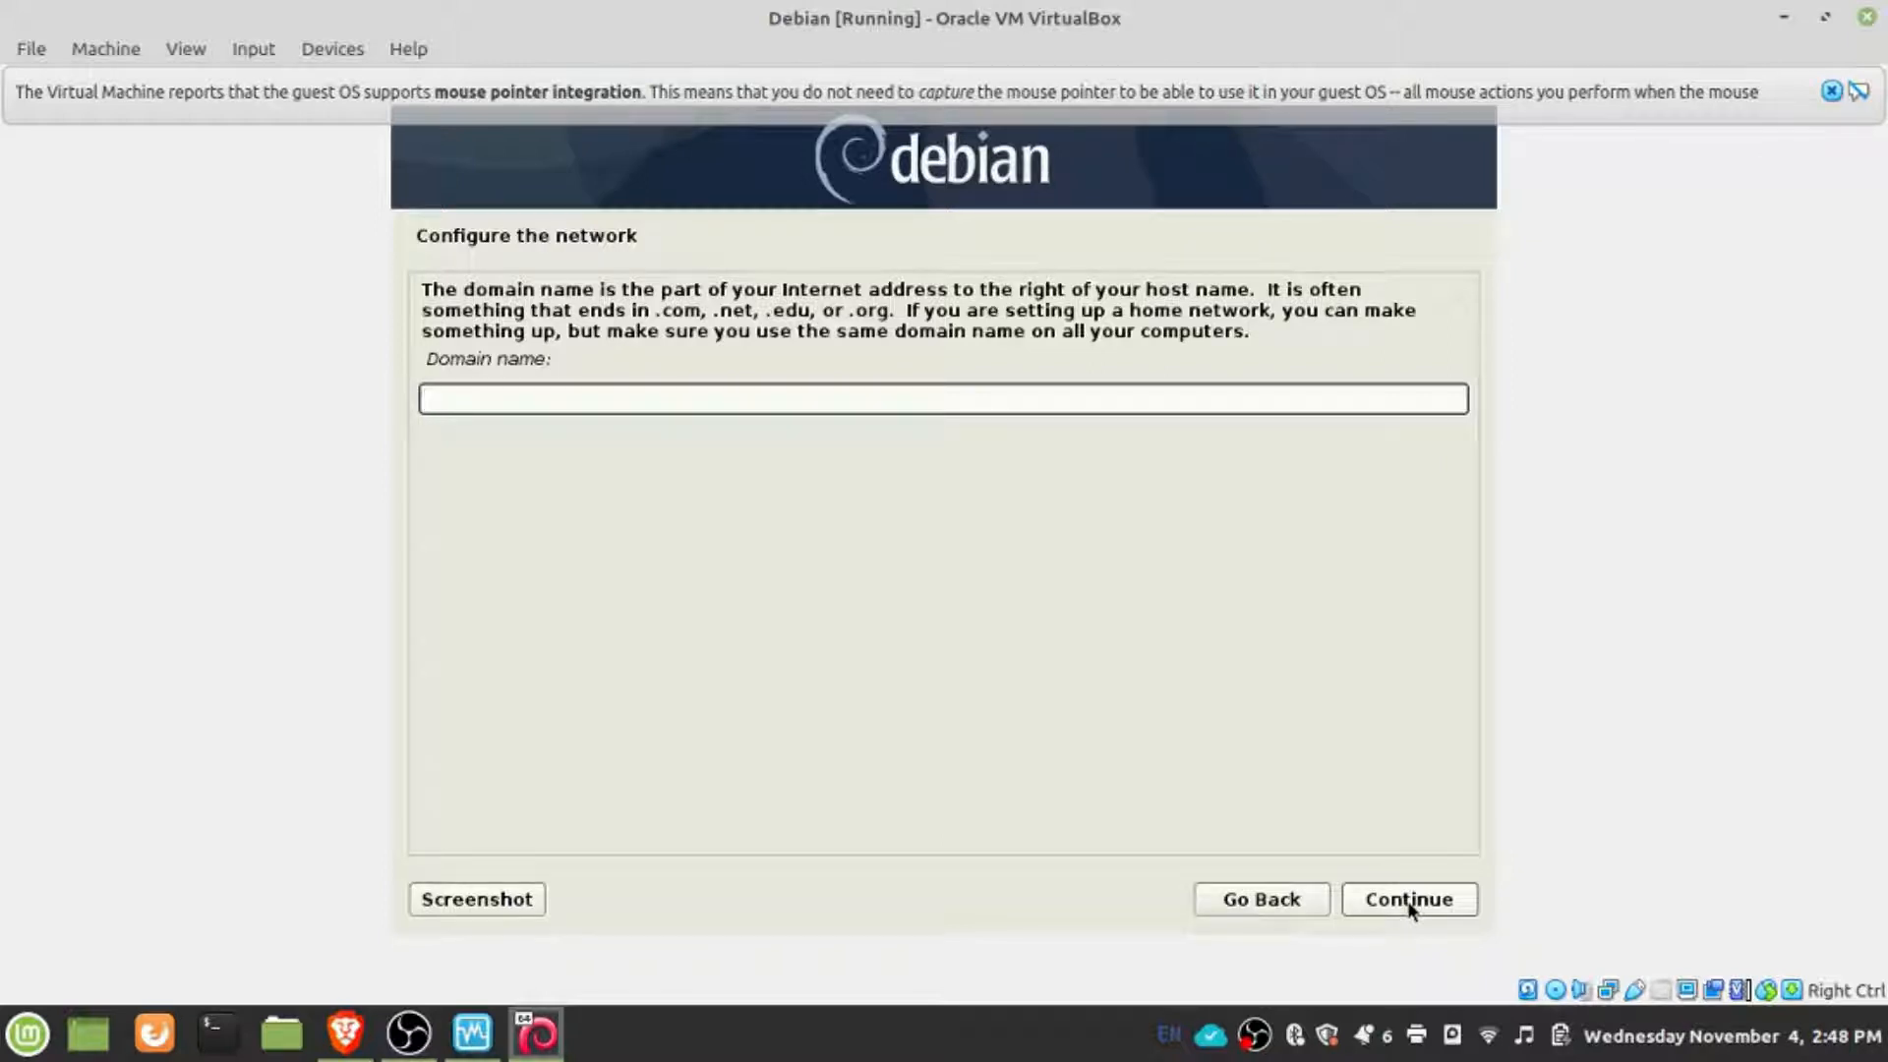
pyautogui.write('wopr')
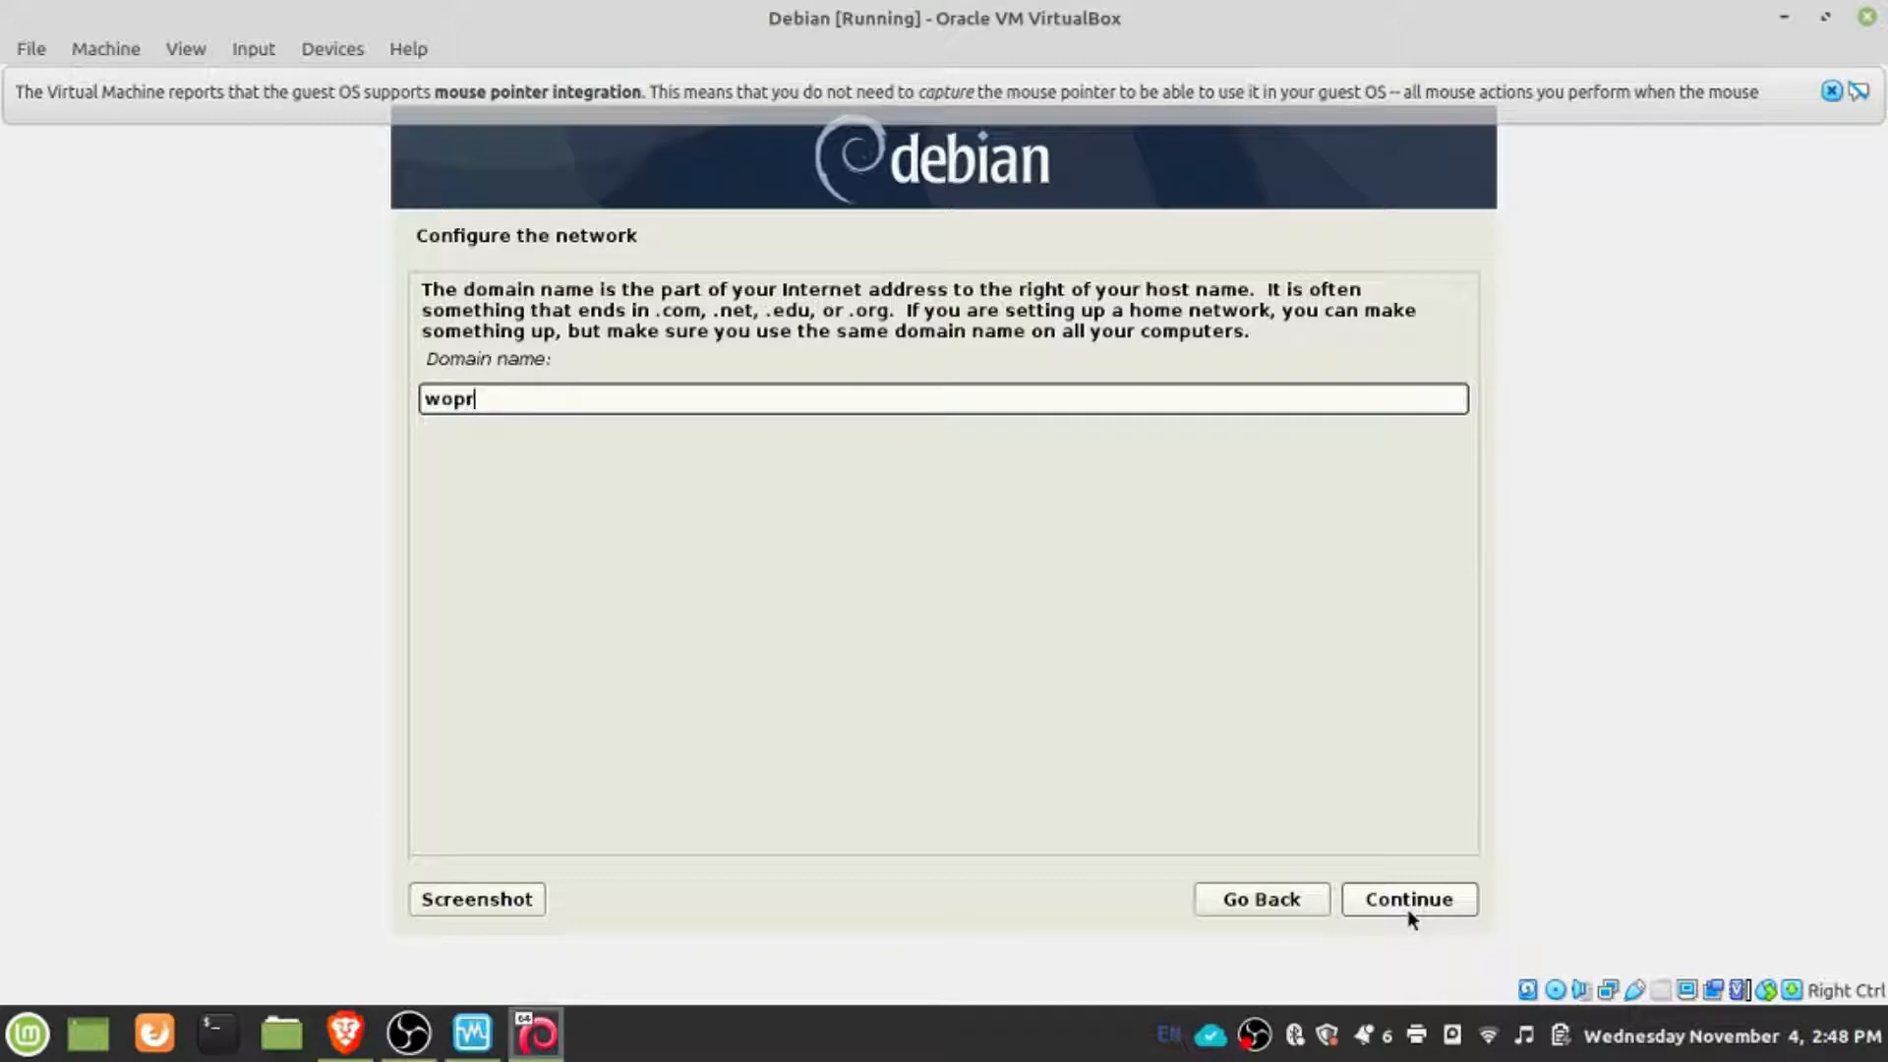
pyautogui.press('BackSpace')
pyautogui.press('BackSpace')
pyautogui.write('rkgroupds')
pyautogui.press('BackSpace')
pyautogui.press('BackSpace')
pyautogui.write('s')
pyautogui.click(1433, 902)
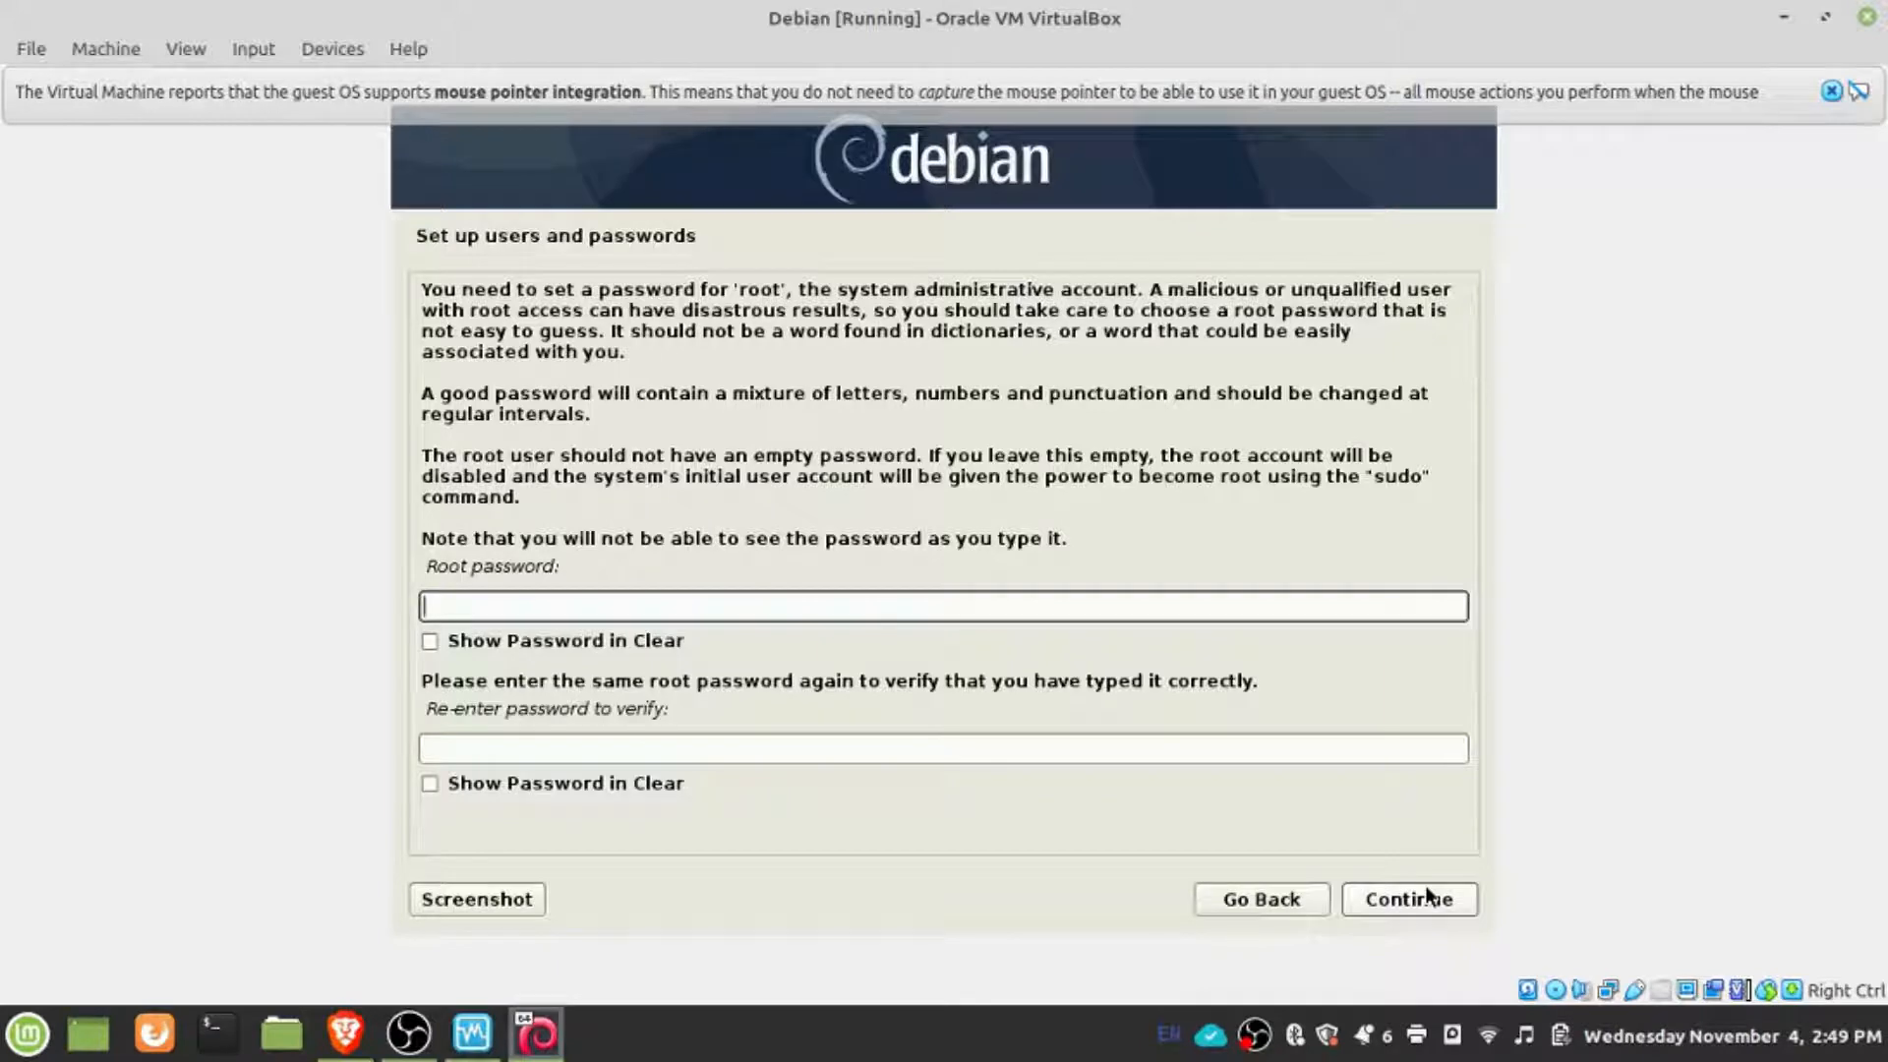
# - Enter the root password, repeat it for verification and submit it
pyautogui.write('••••')
pyautogui.press('Tab')
pyautogui.press('Tab')
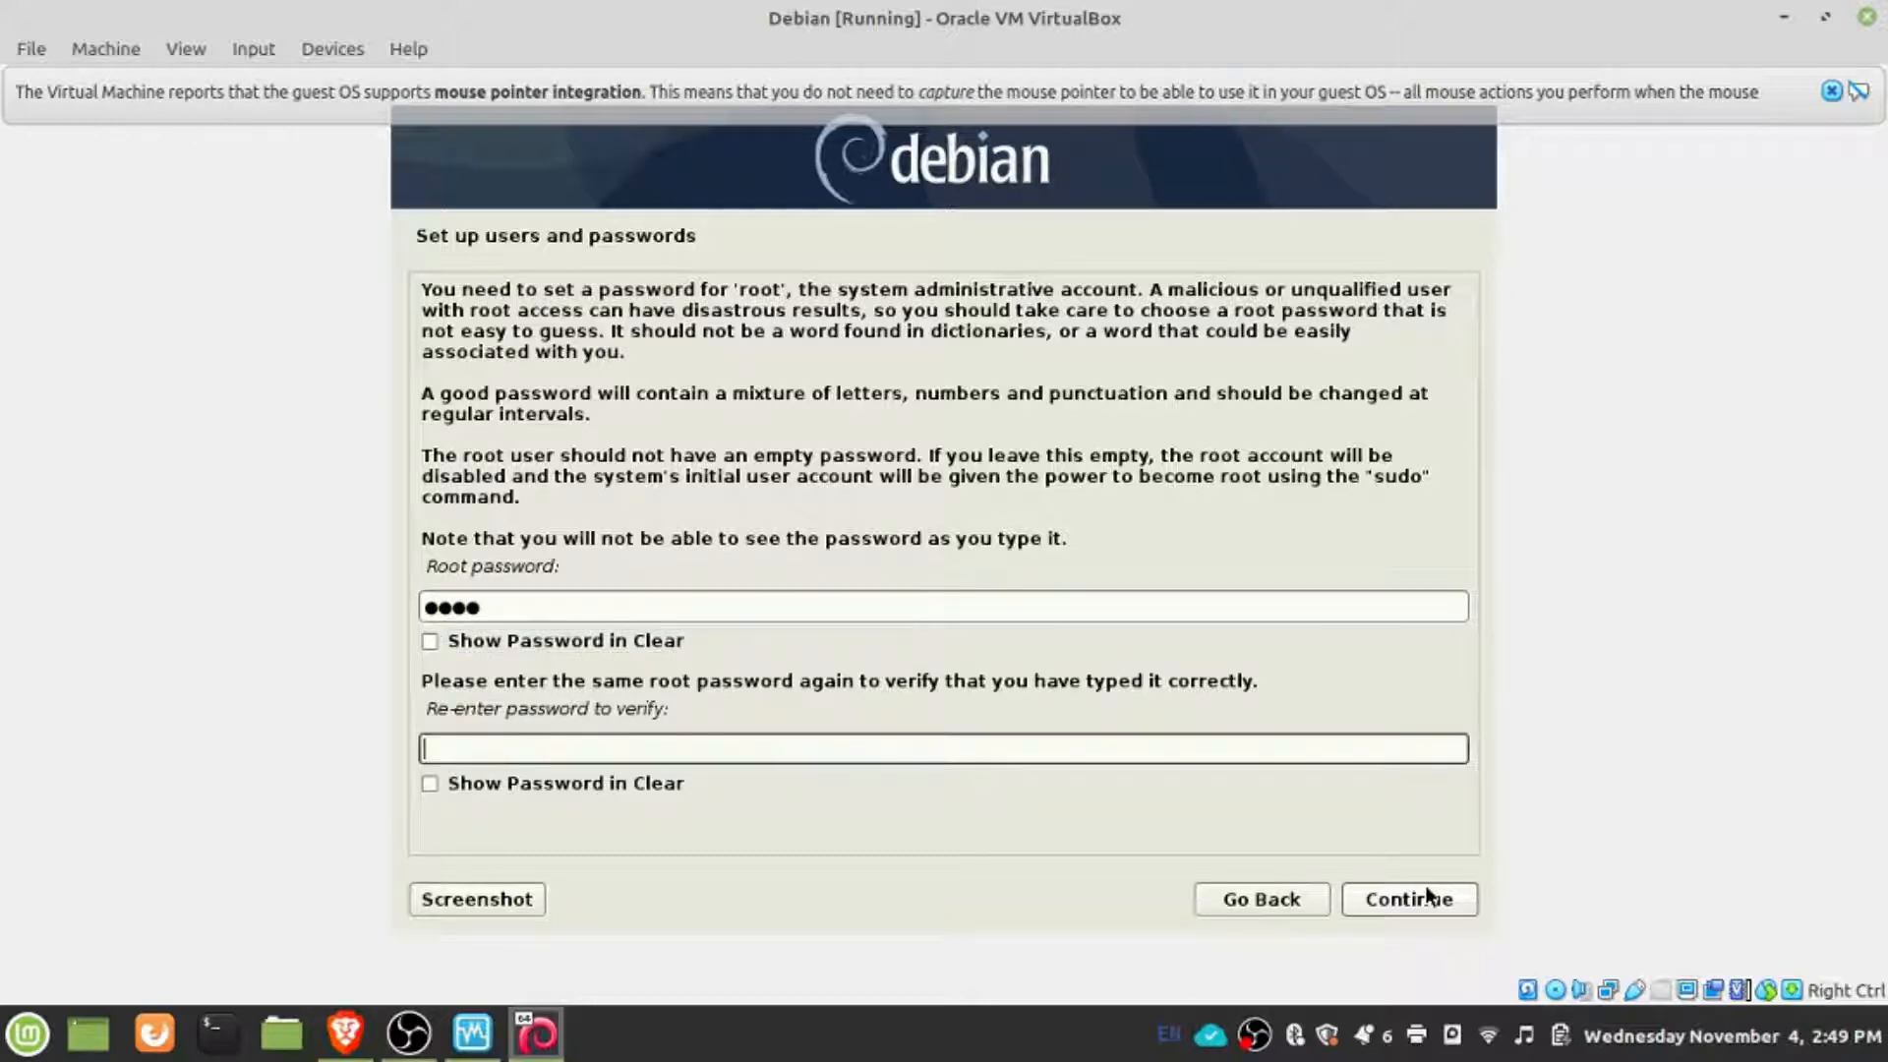
pyautogui.write('••••')
pyautogui.press('Tab')
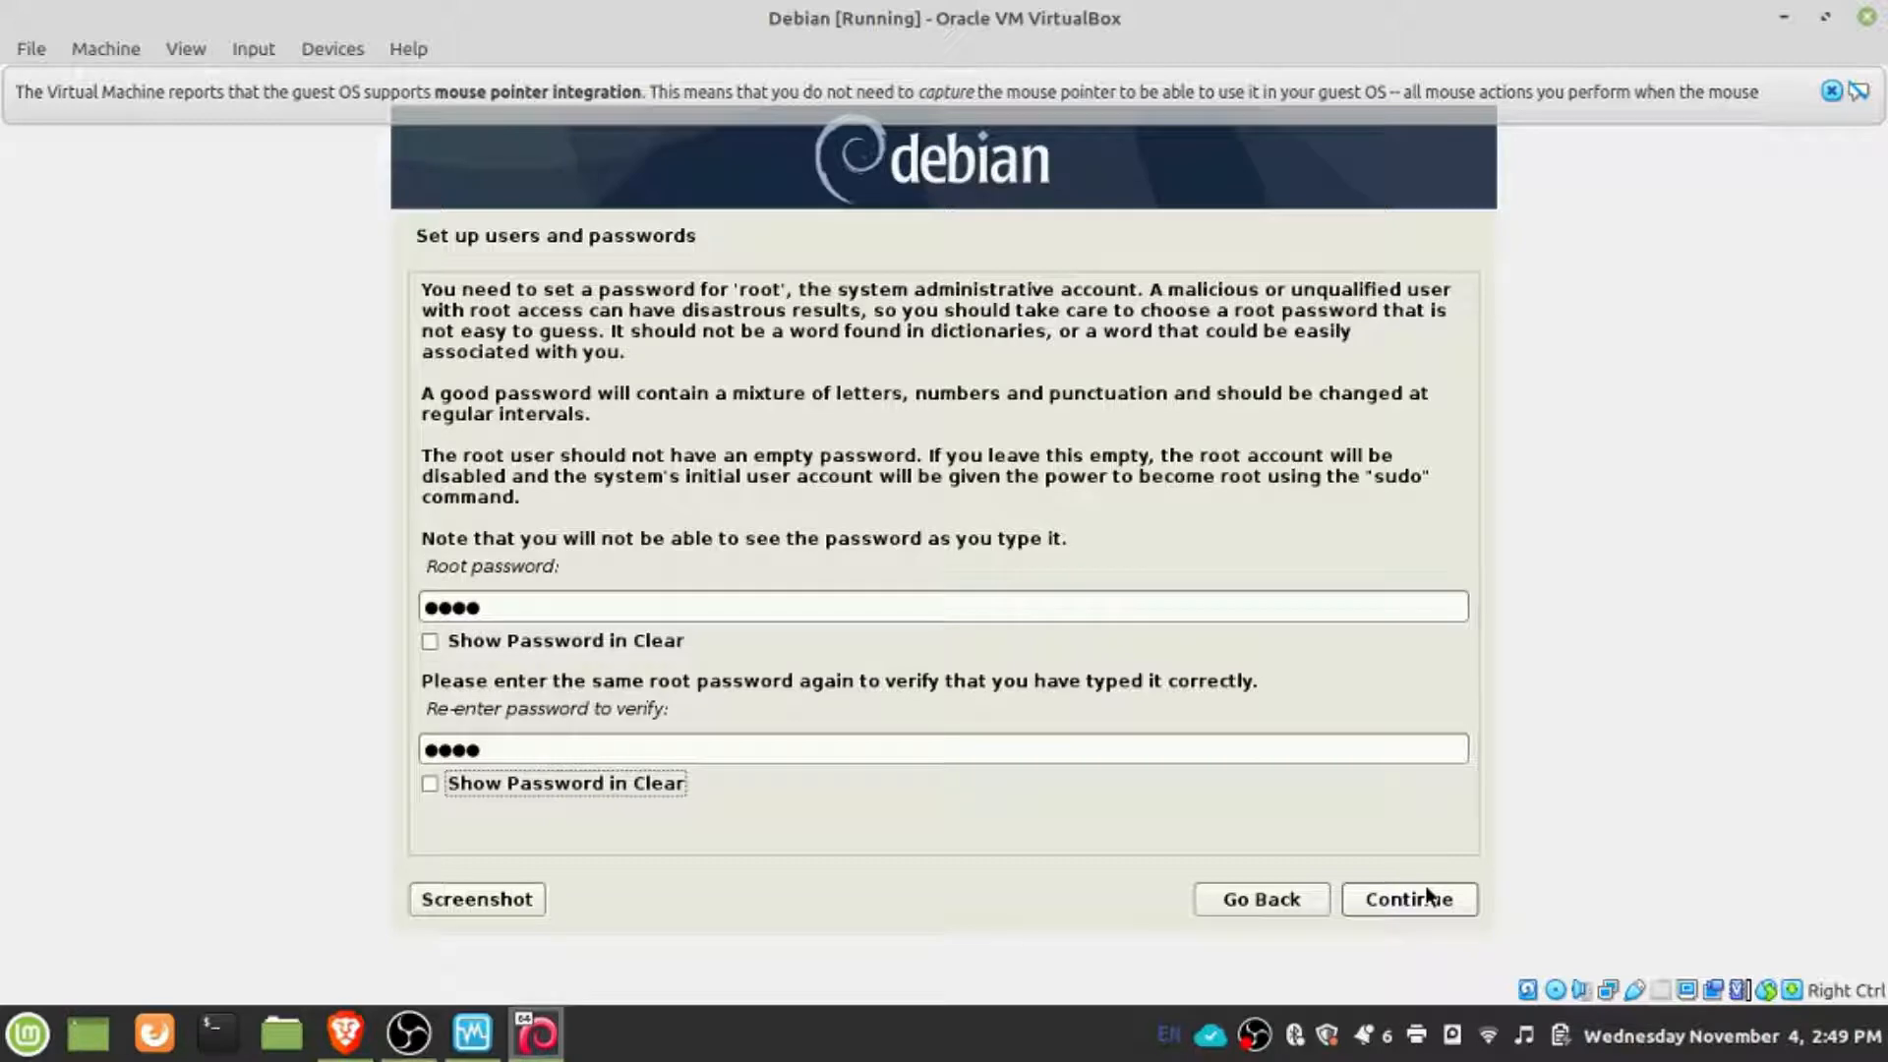
pyautogui.click(1419, 906)
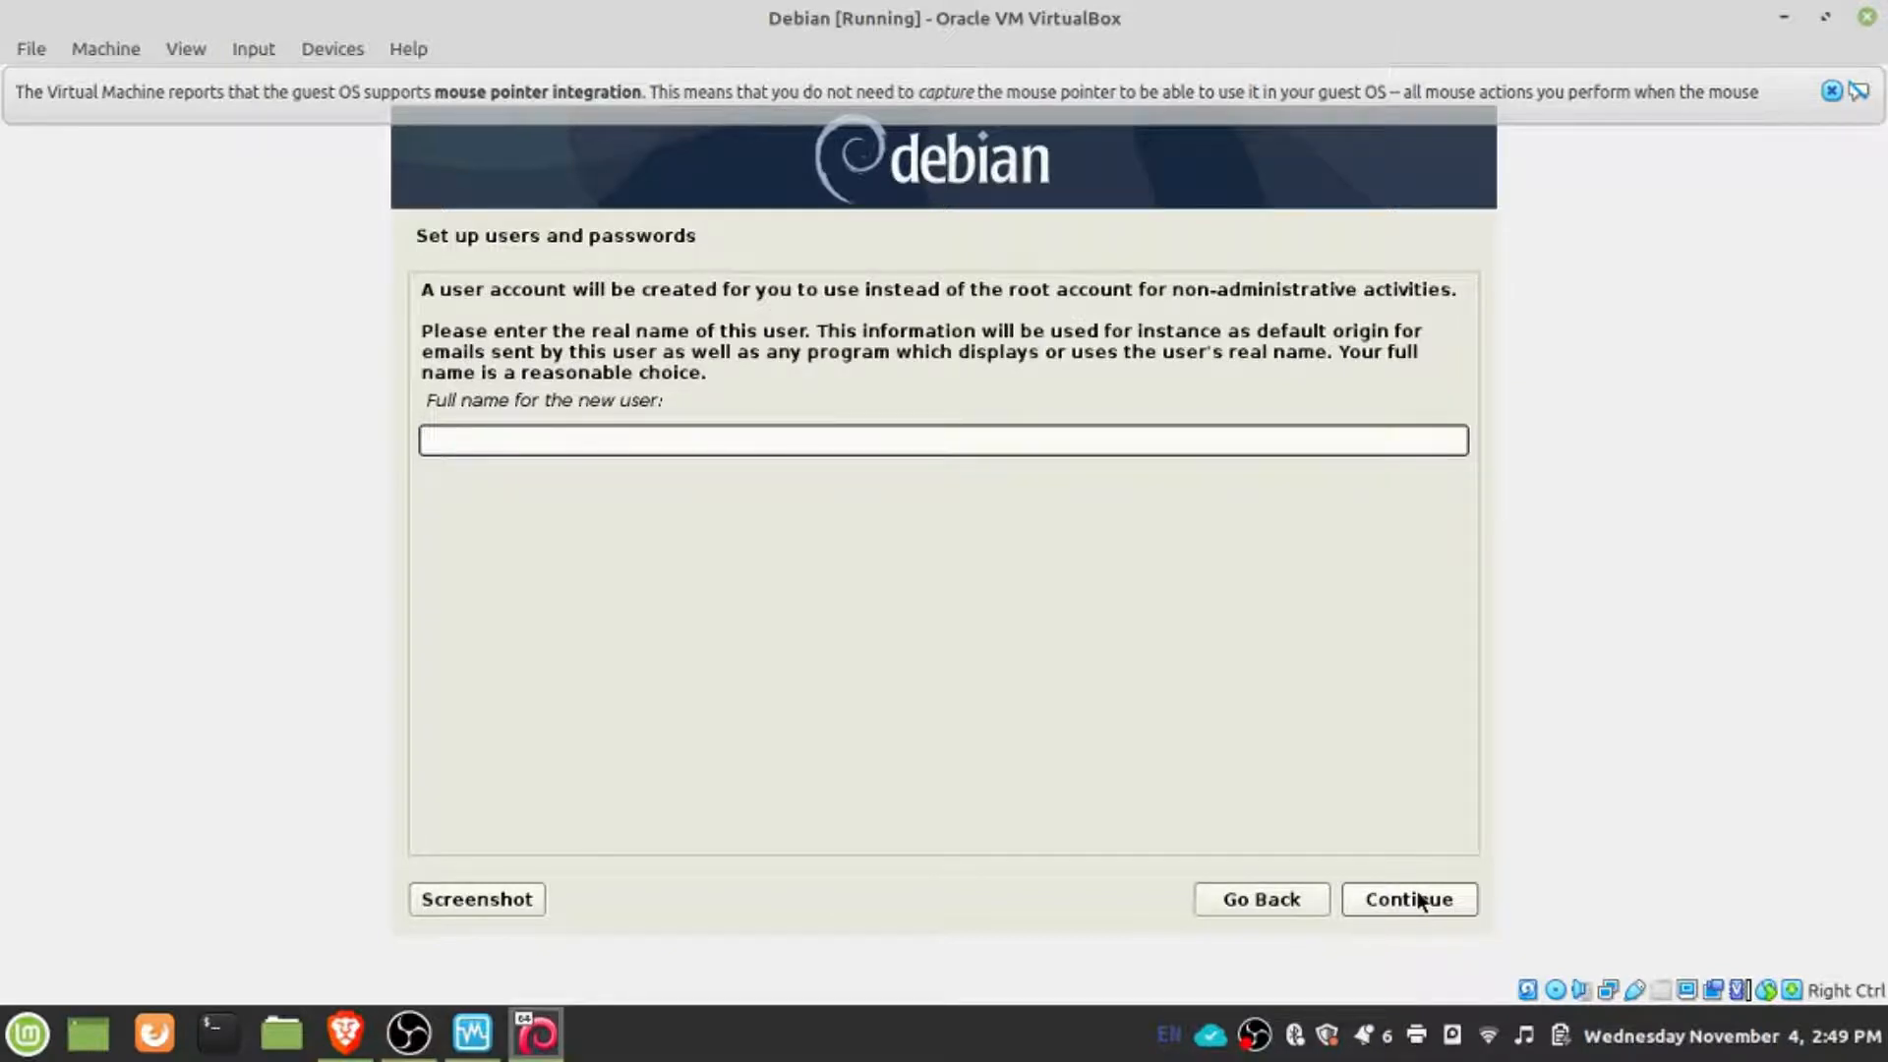
# - Enter the new user's full name and accept the suggested account username
pyautogui.write('ro')
pyautogui.press('BackSpace')
pyautogui.write('ick')
pyautogui.press('BackSpace')
pyautogui.press('BackSpace')
pyautogui.press('BackSpace')
pyautogui.press('BackSpace')
pyautogui.write('Rick NLGG')
pyautogui.click(1418, 900)
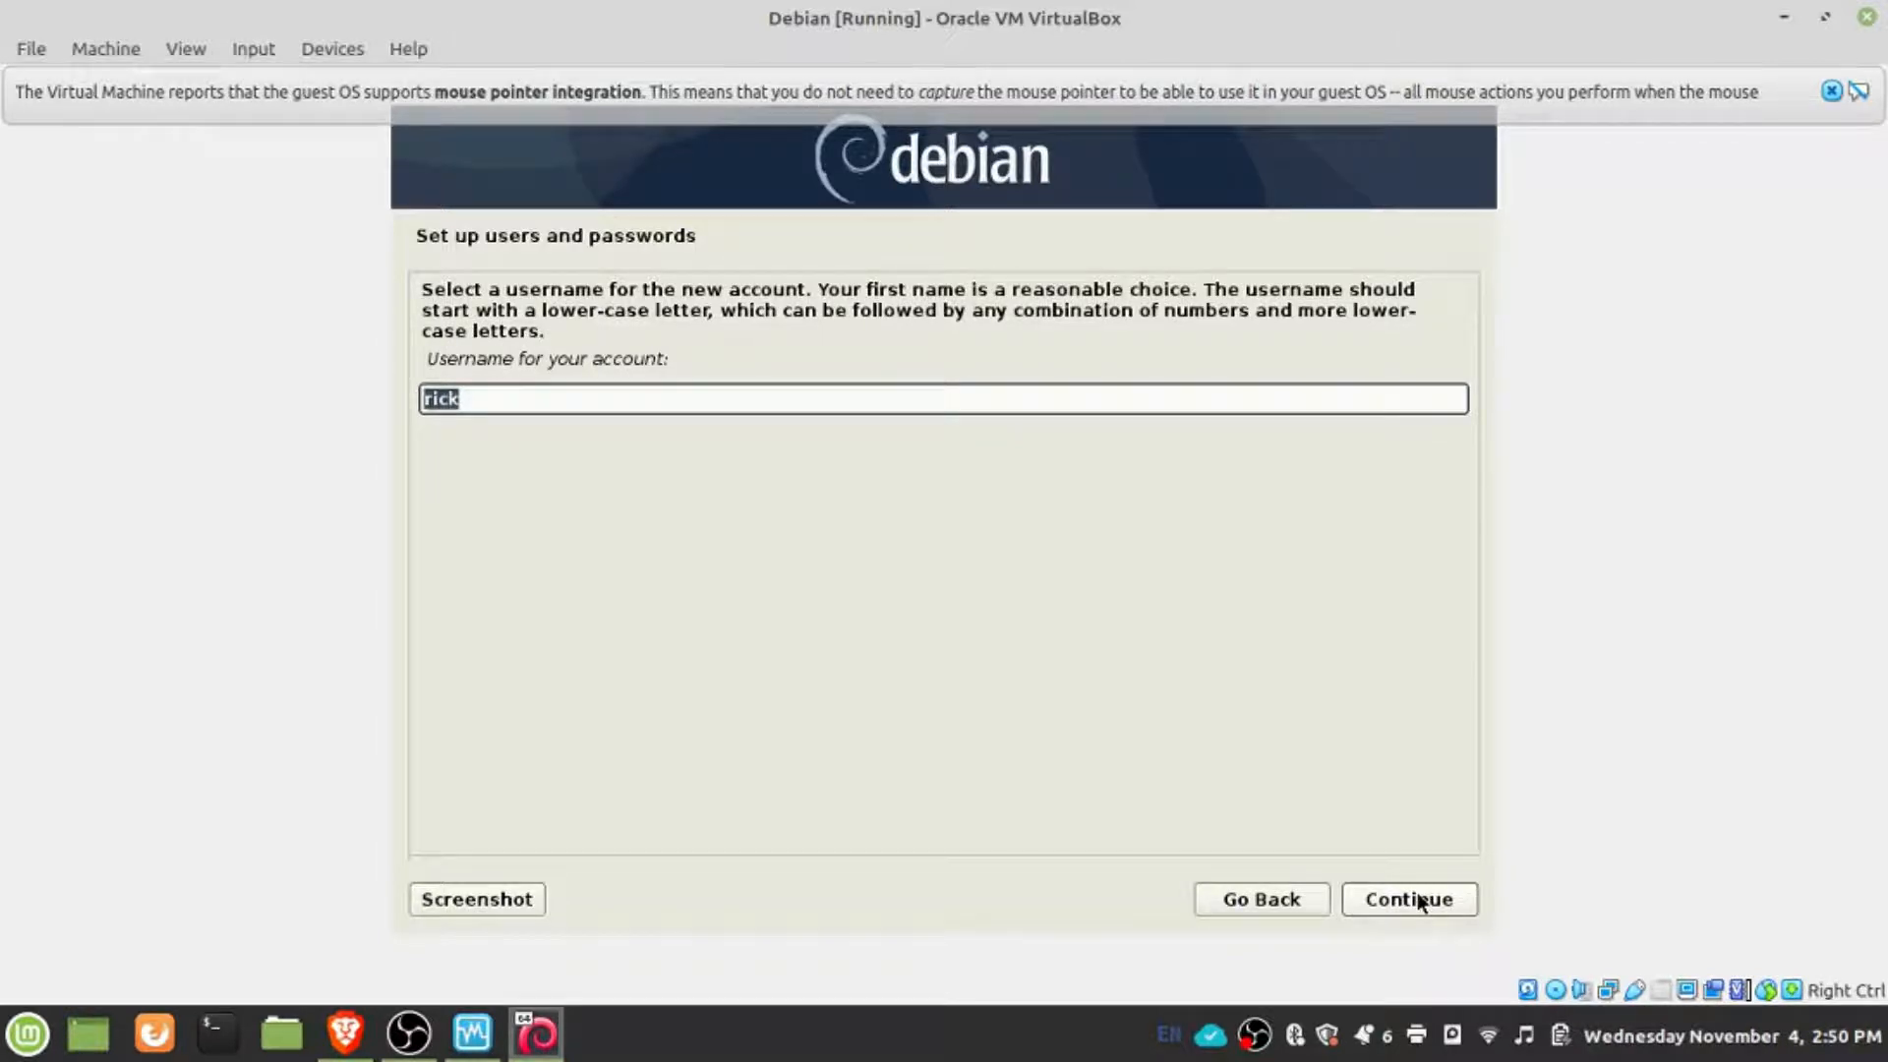
pyautogui.click(1419, 900)
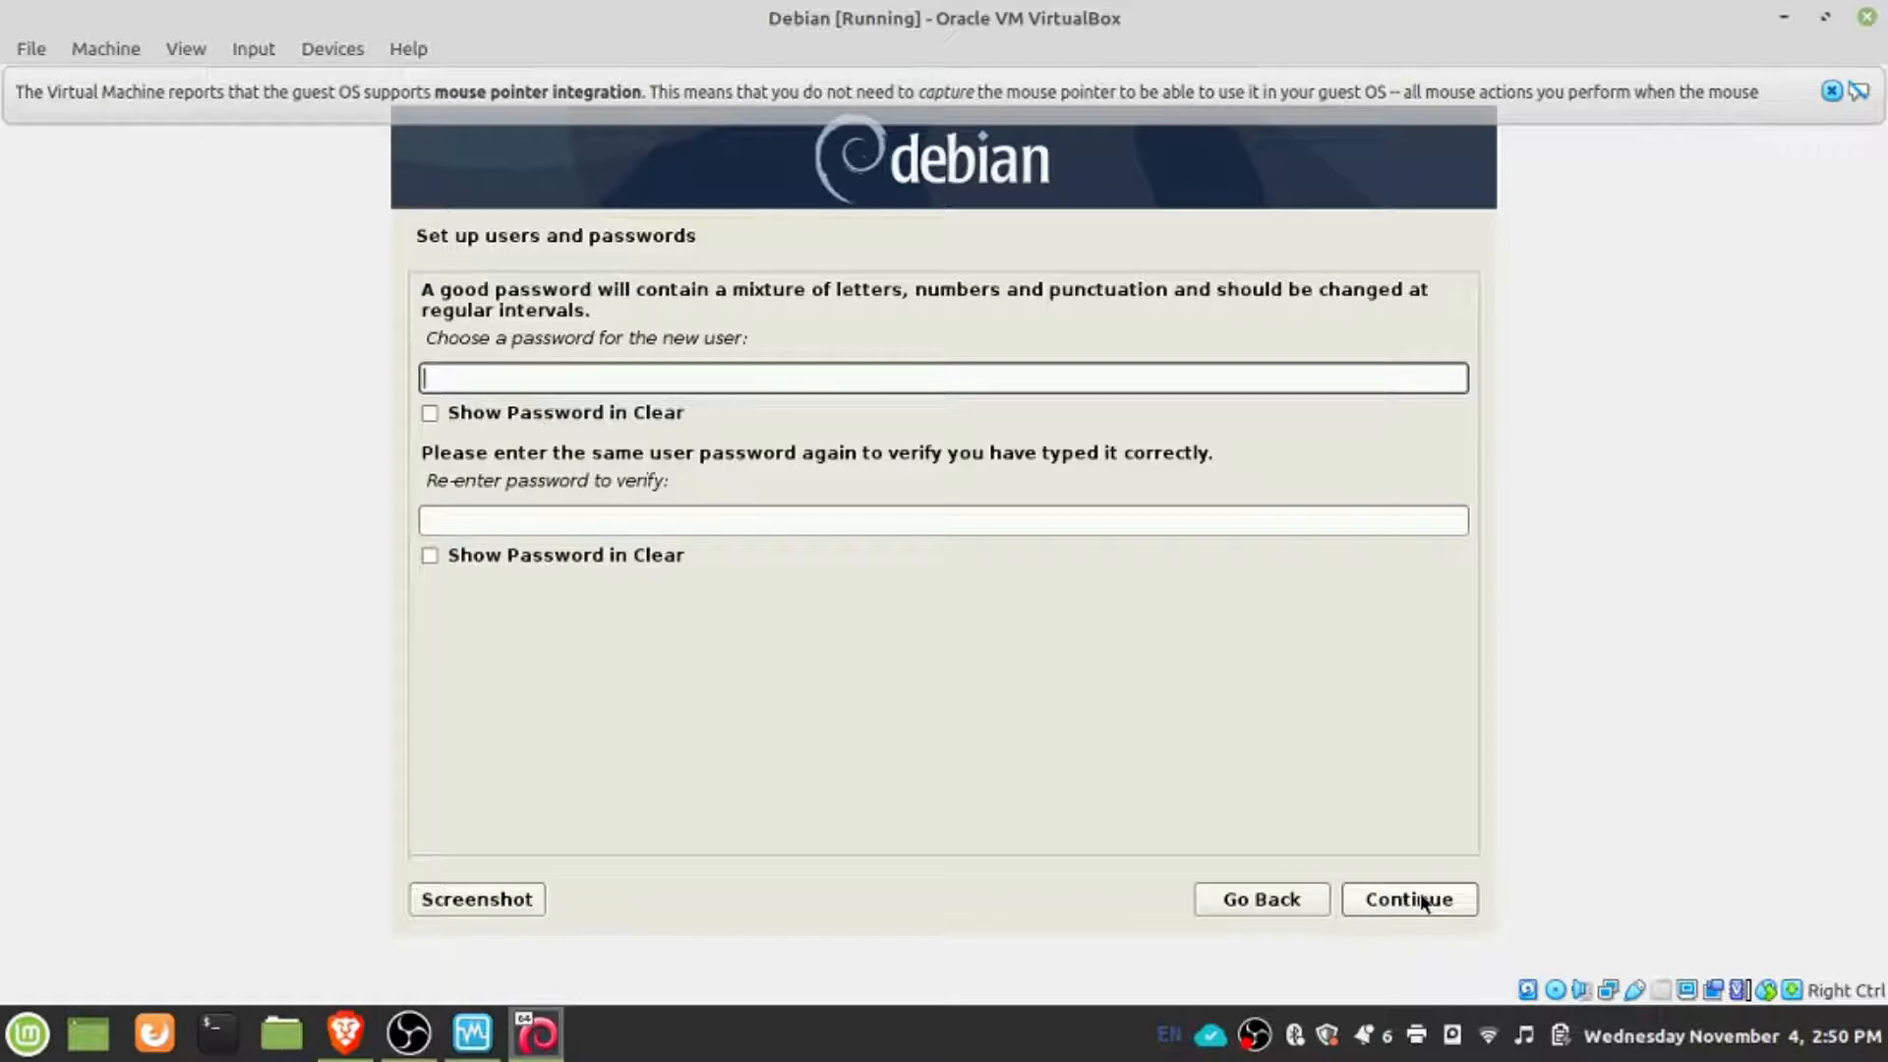
# - Enter the new user's account password, repeat it for verification and submit it
pyautogui.write('1234')
pyautogui.press('Tab')
pyautogui.write('1234')
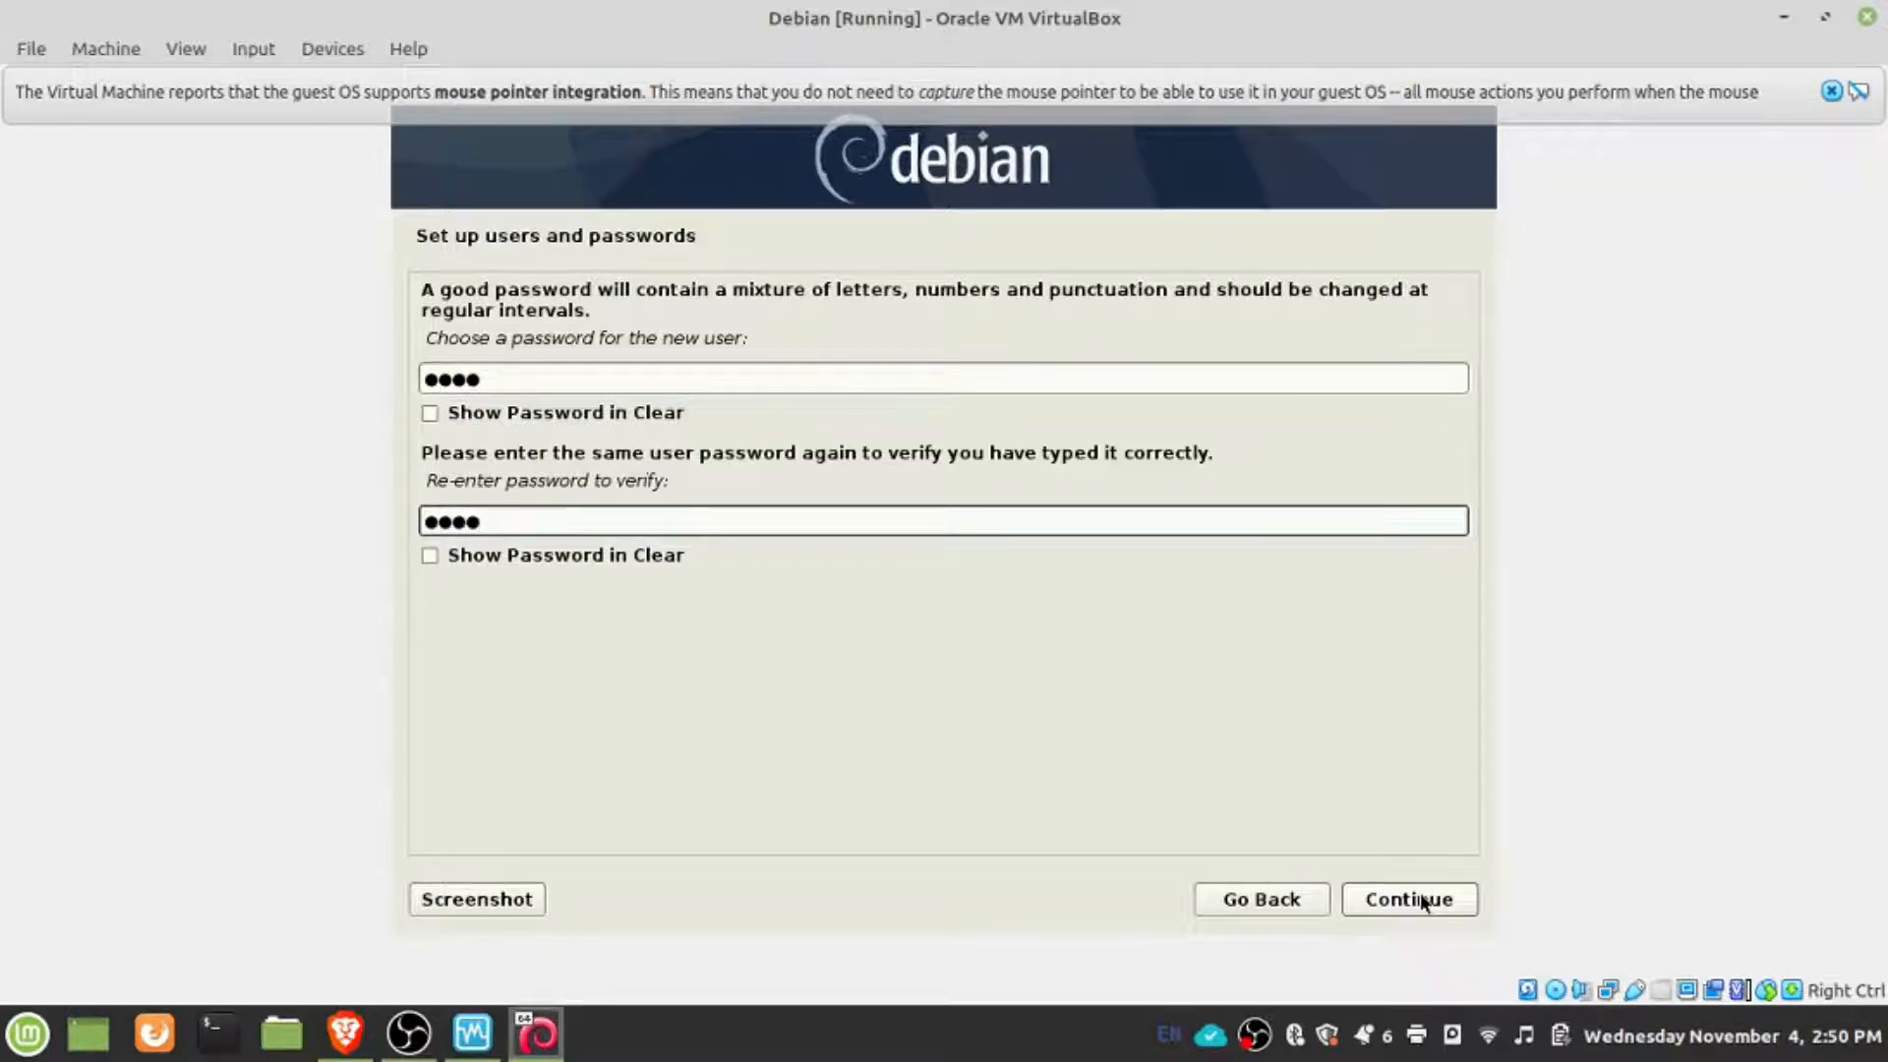
pyautogui.click(1420, 896)
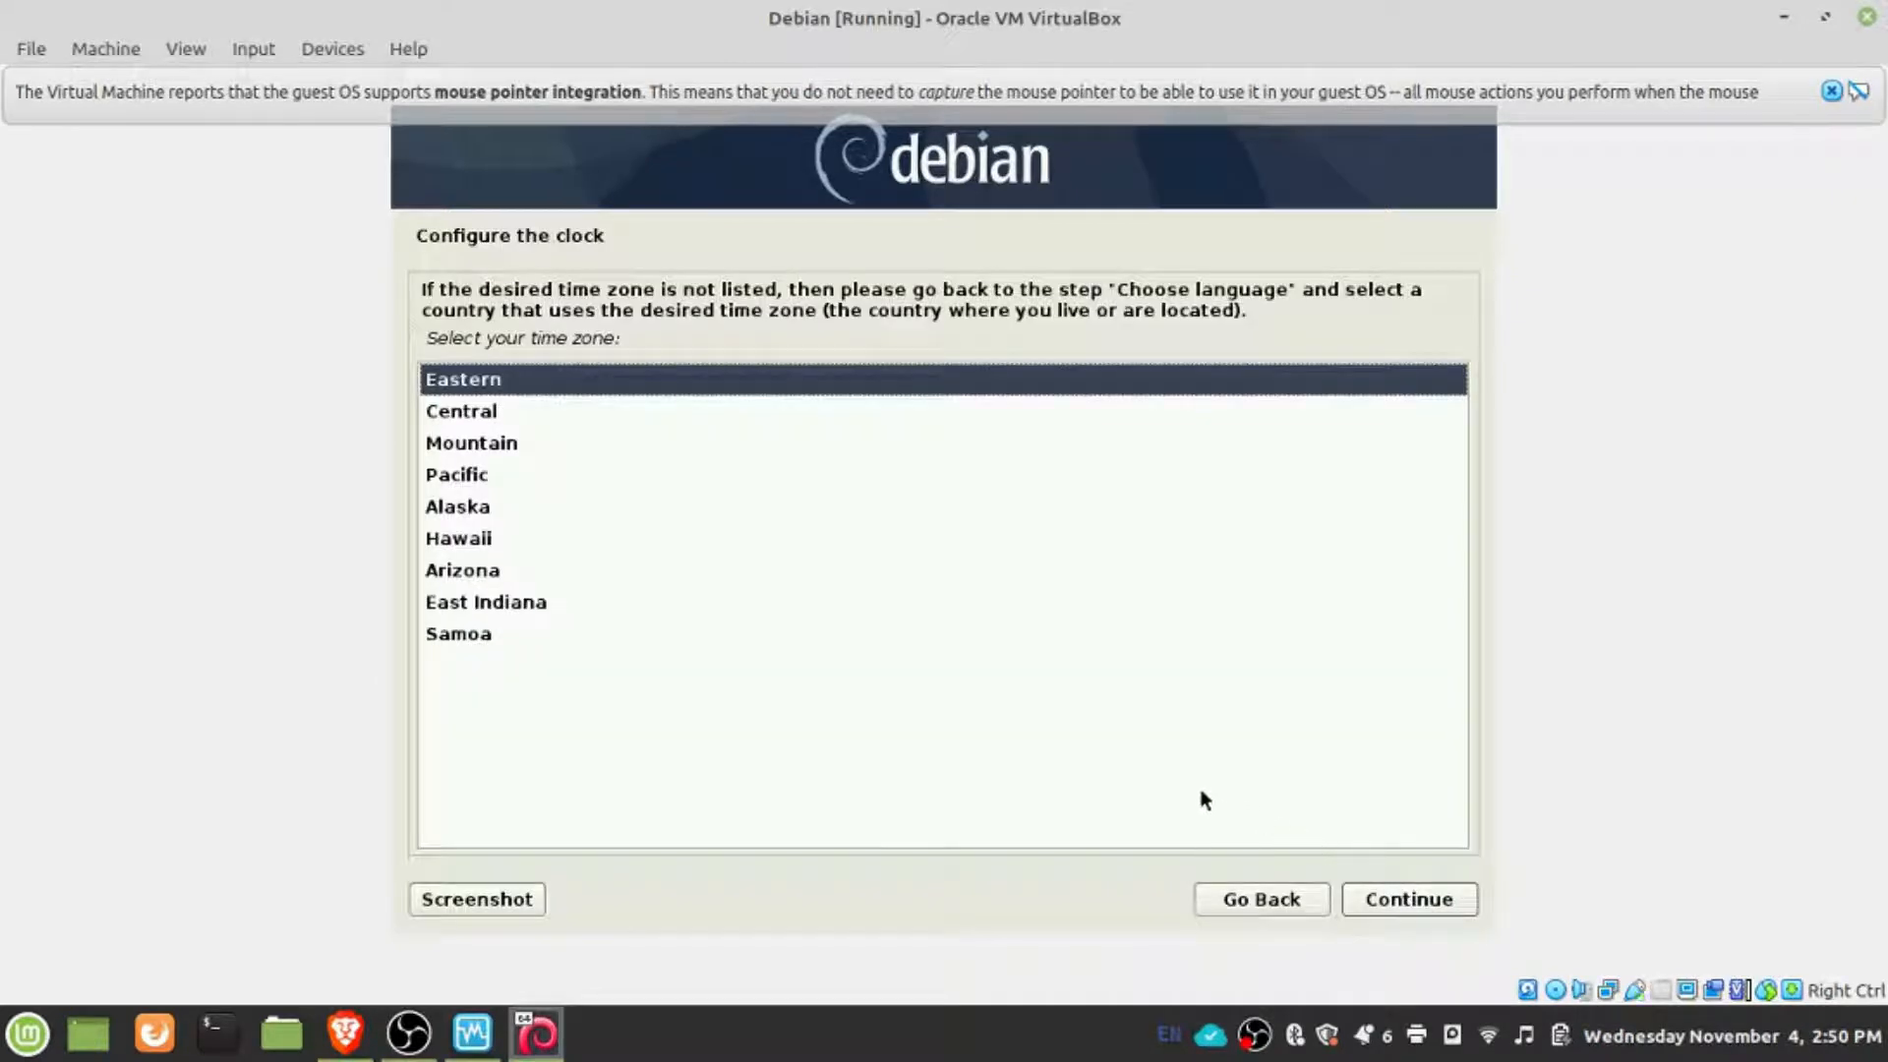
# - Set the system clock's time zone to Mountain
pyautogui.click(472, 450)
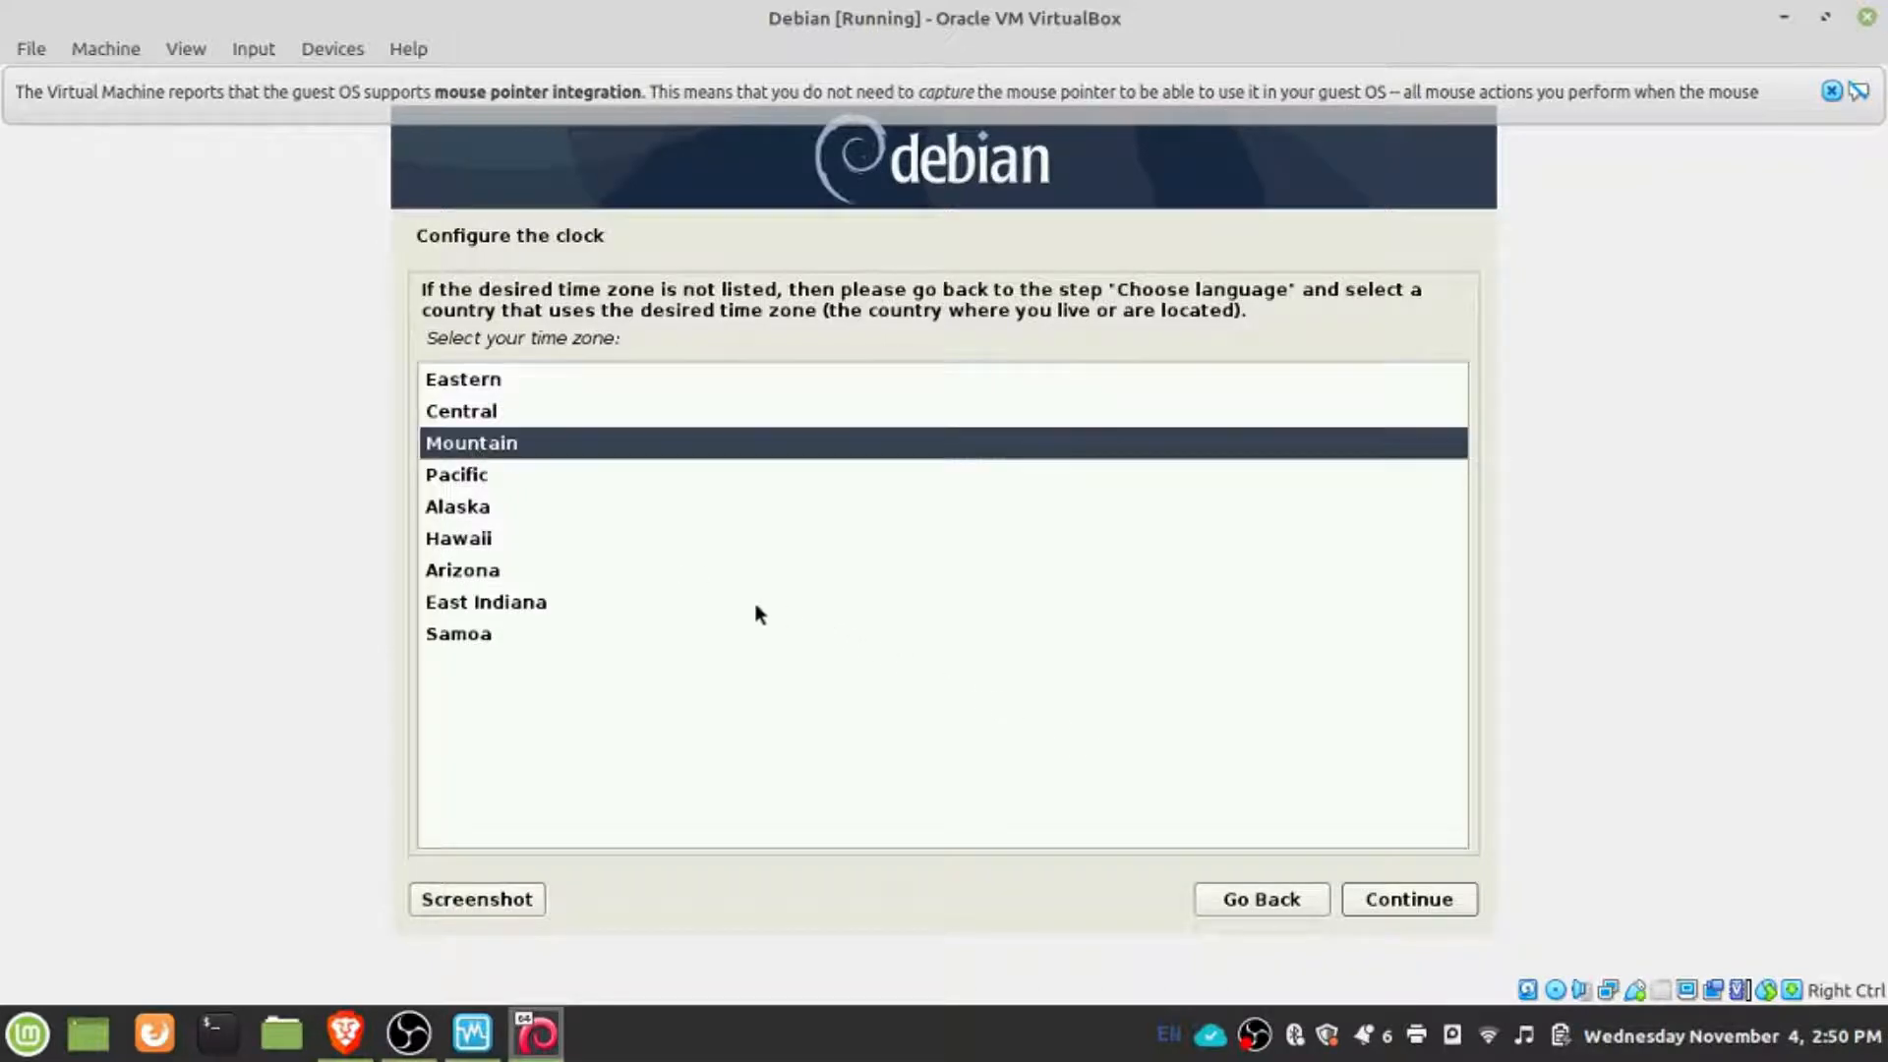
pyautogui.click(1441, 896)
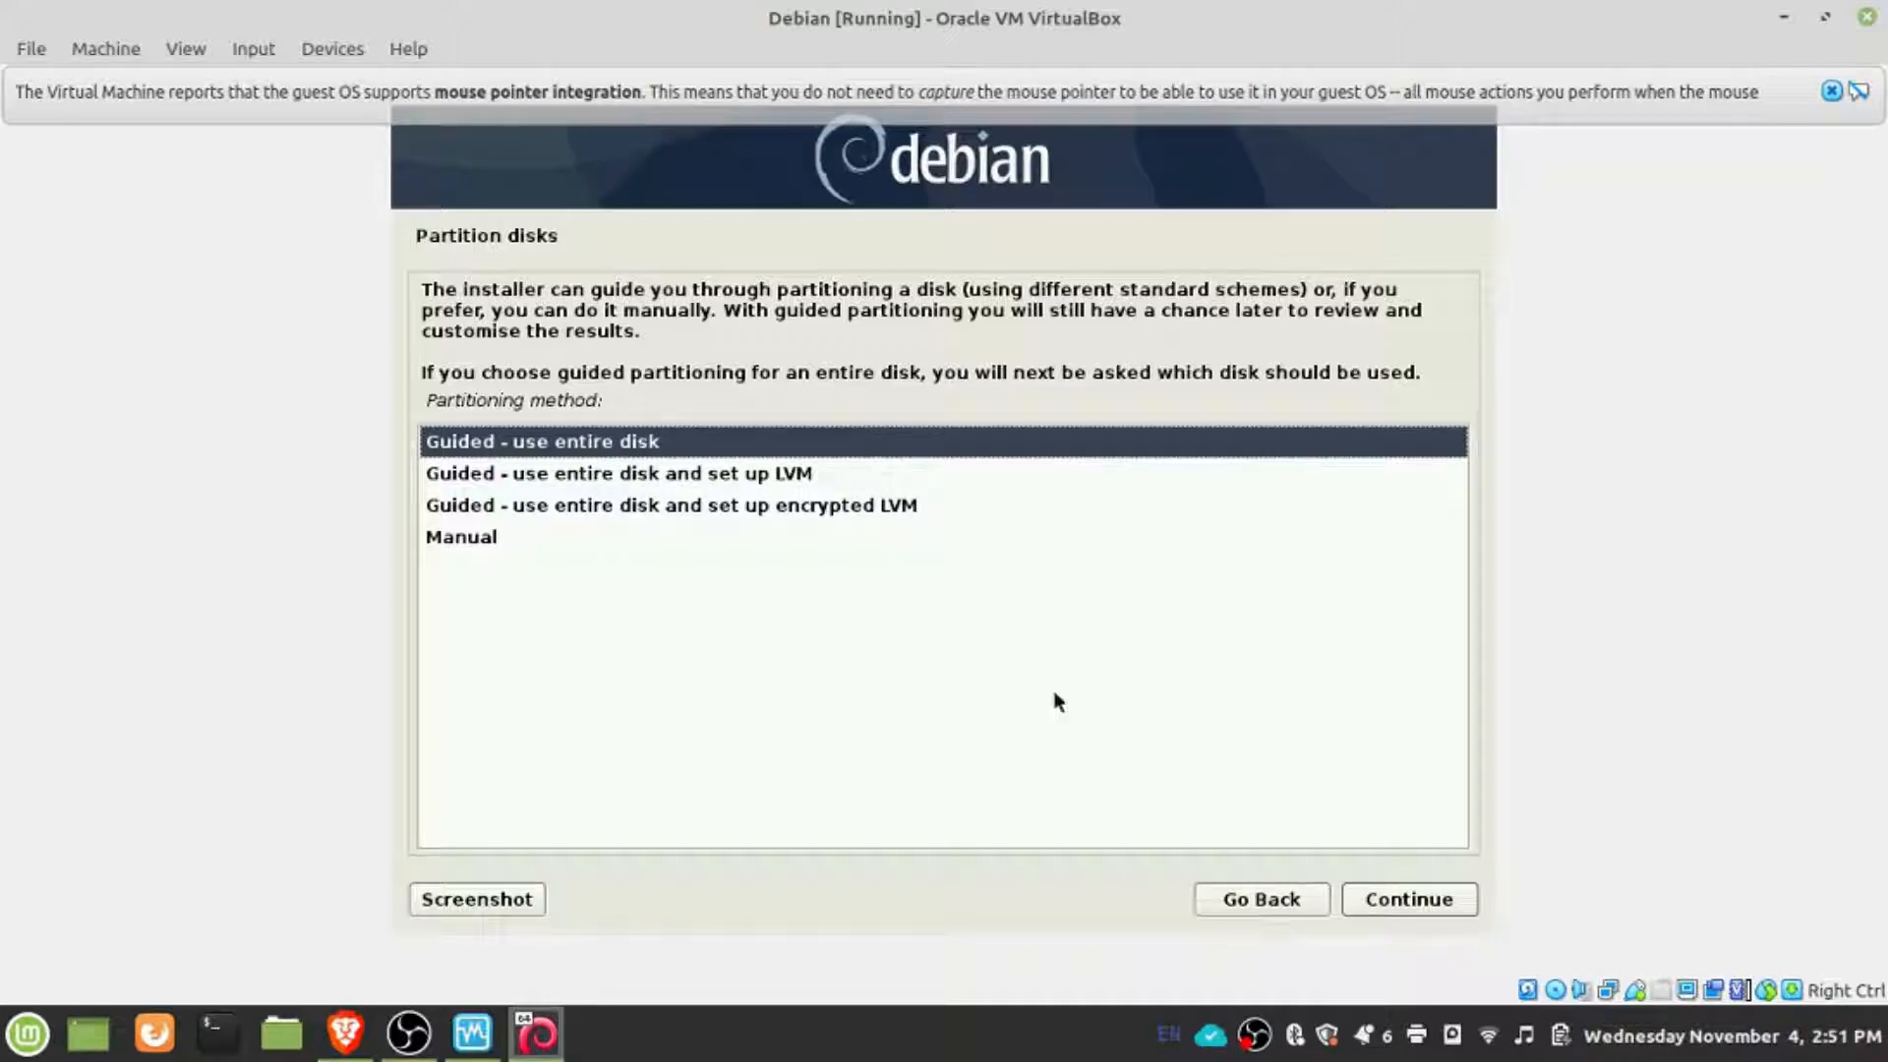
# - Partition the entire 42.8 GB VBOX HARDDISK with guided partitioning, all files in one partition, and write the changes to disk
pyautogui.click(1430, 911)
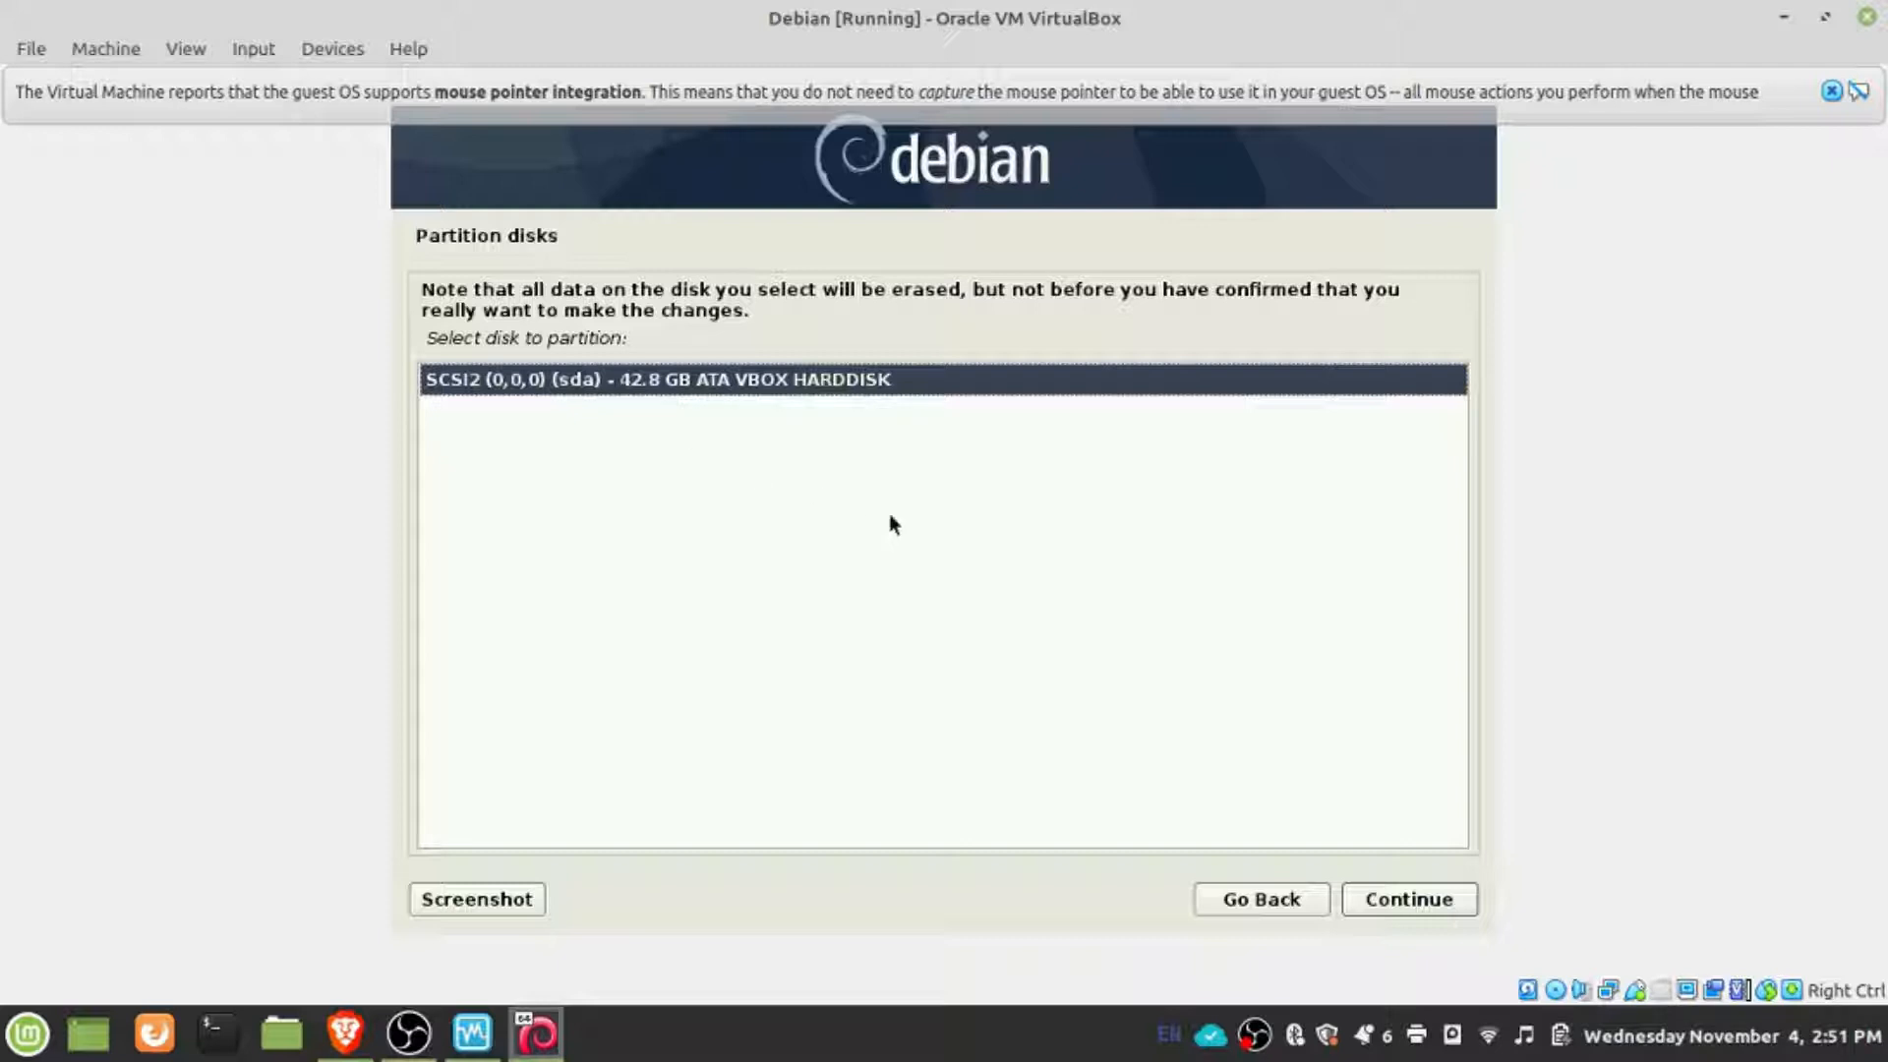
pyautogui.click(1419, 897)
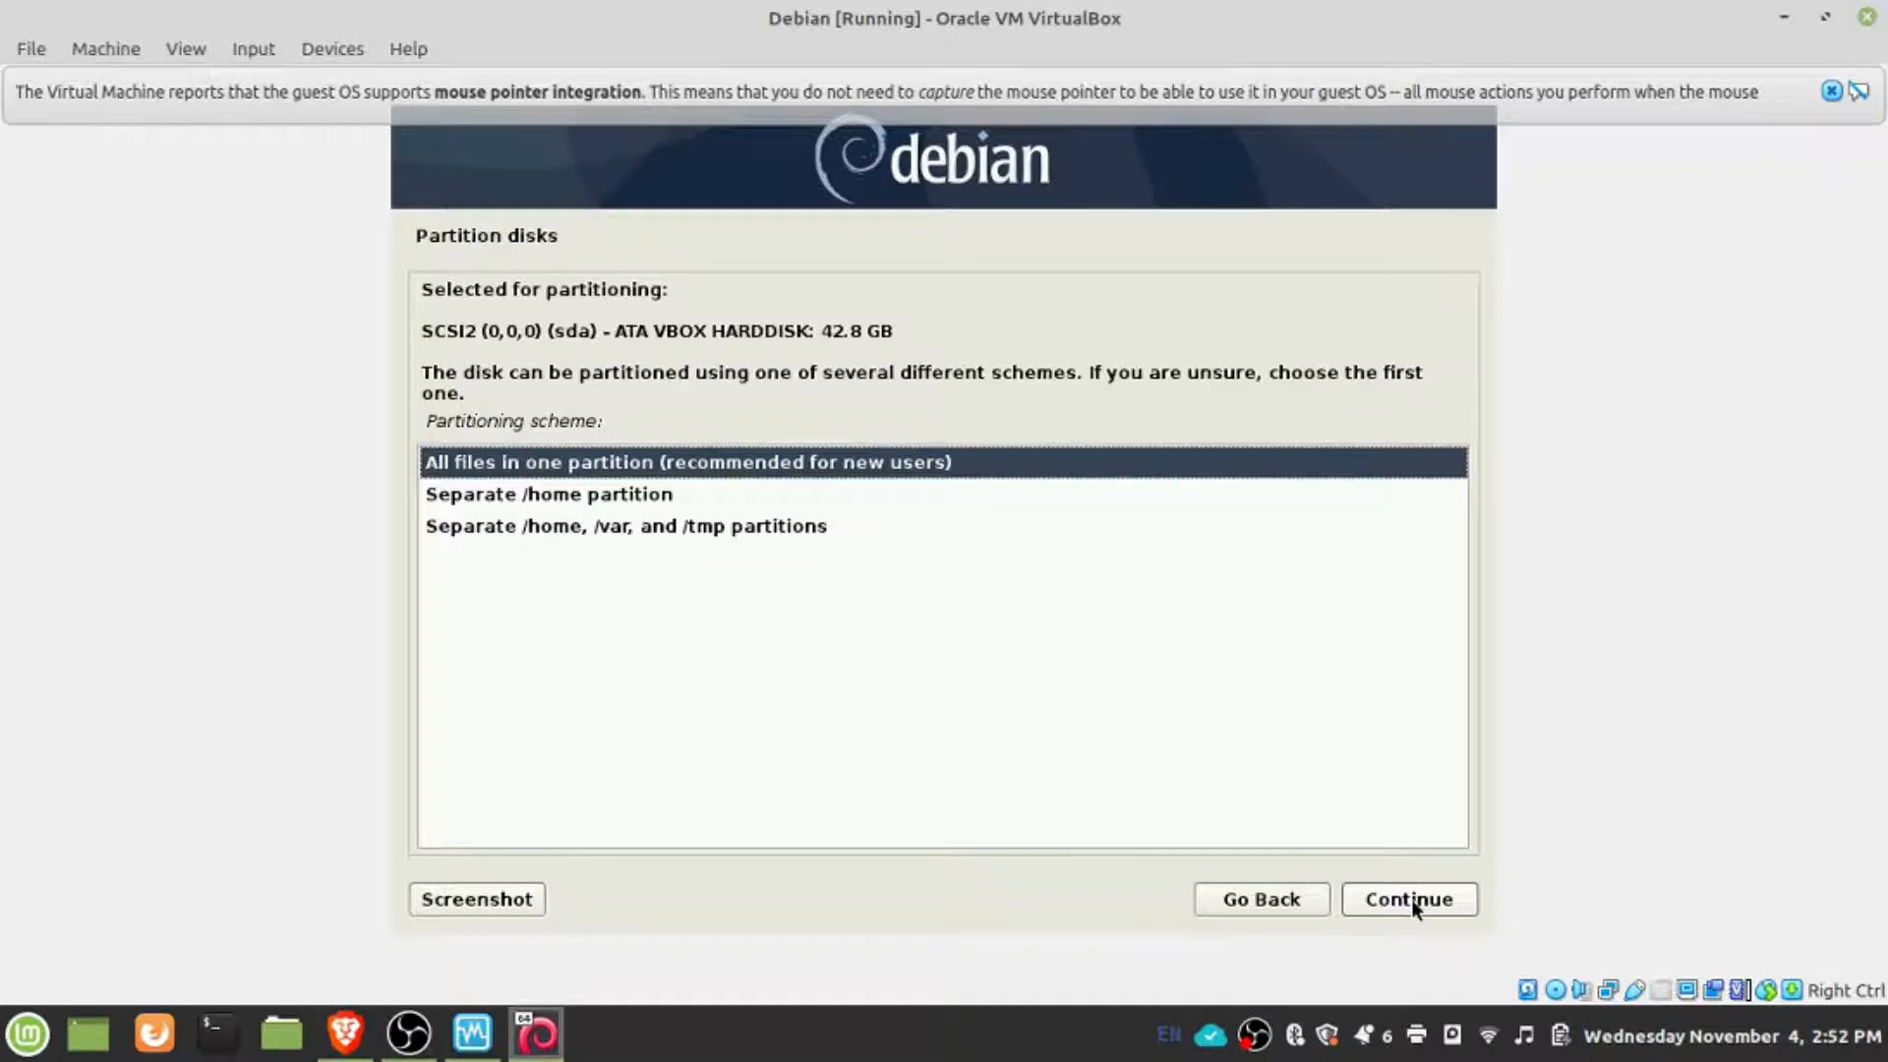
pyautogui.click(1414, 901)
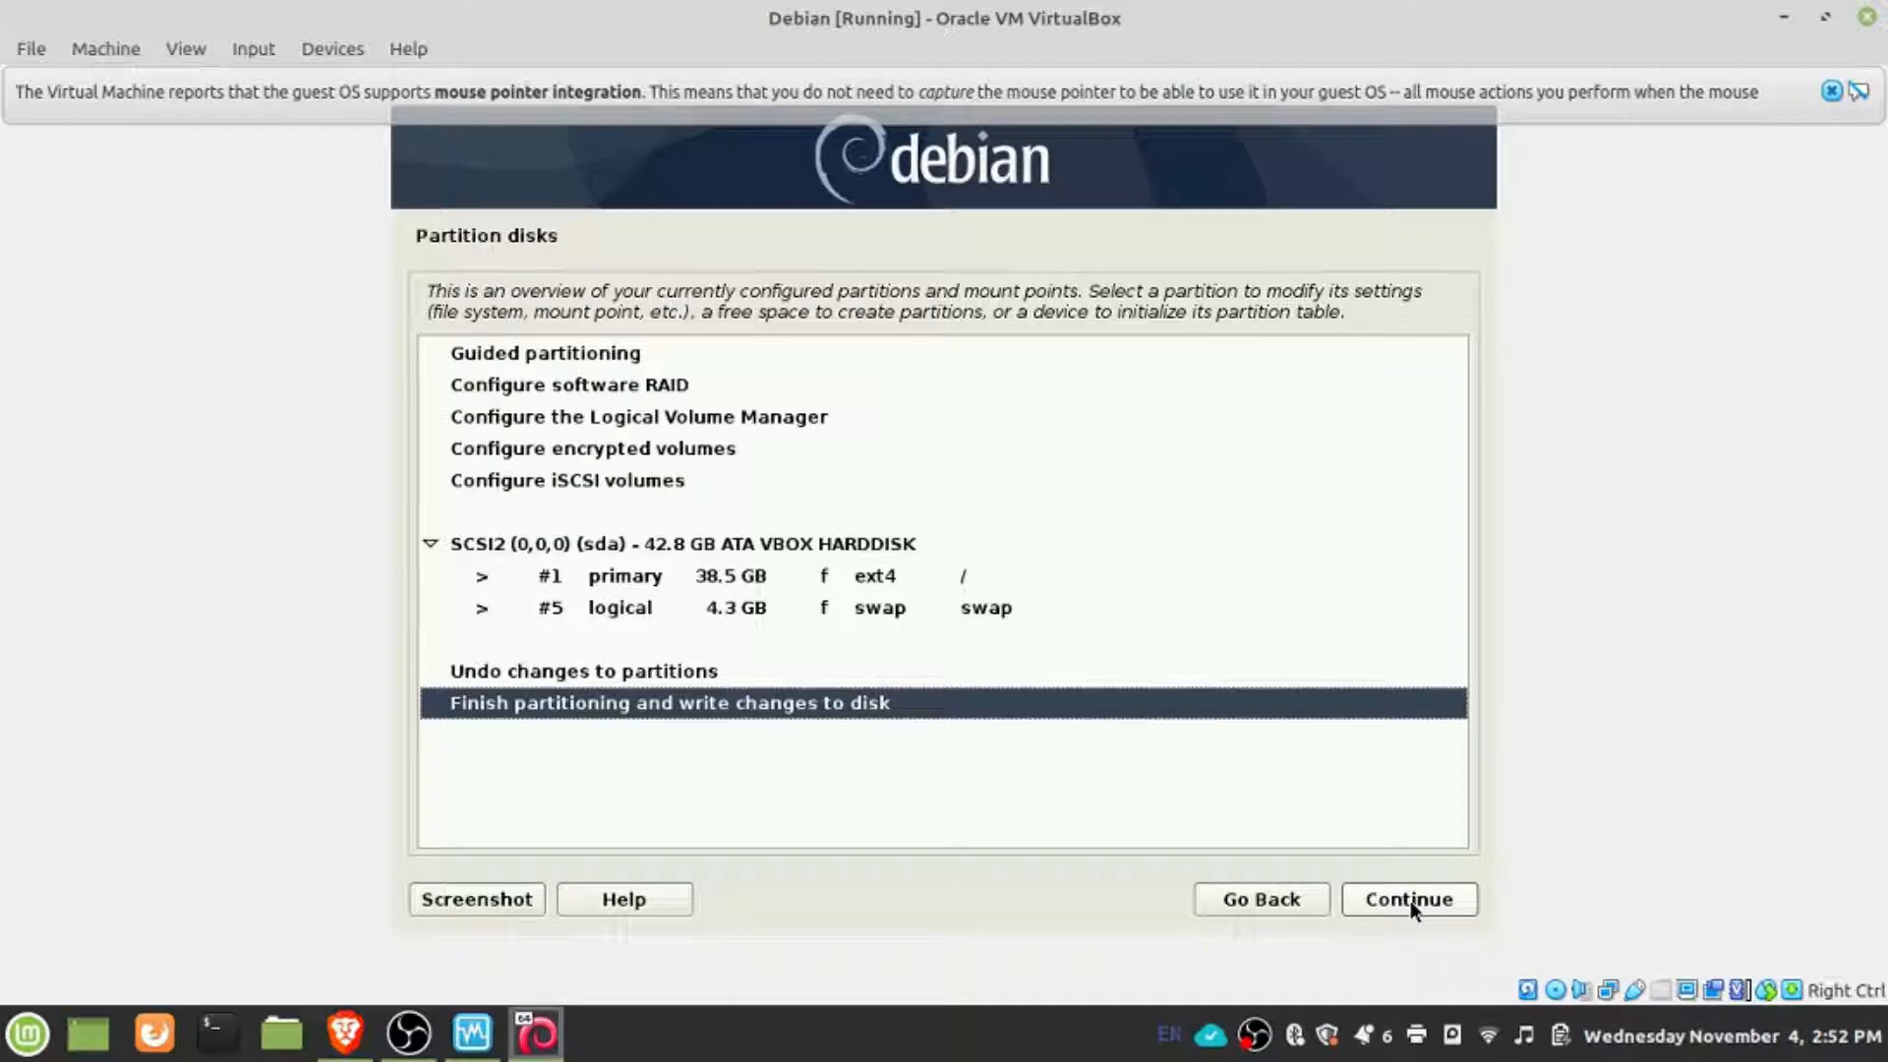
pyautogui.click(1410, 900)
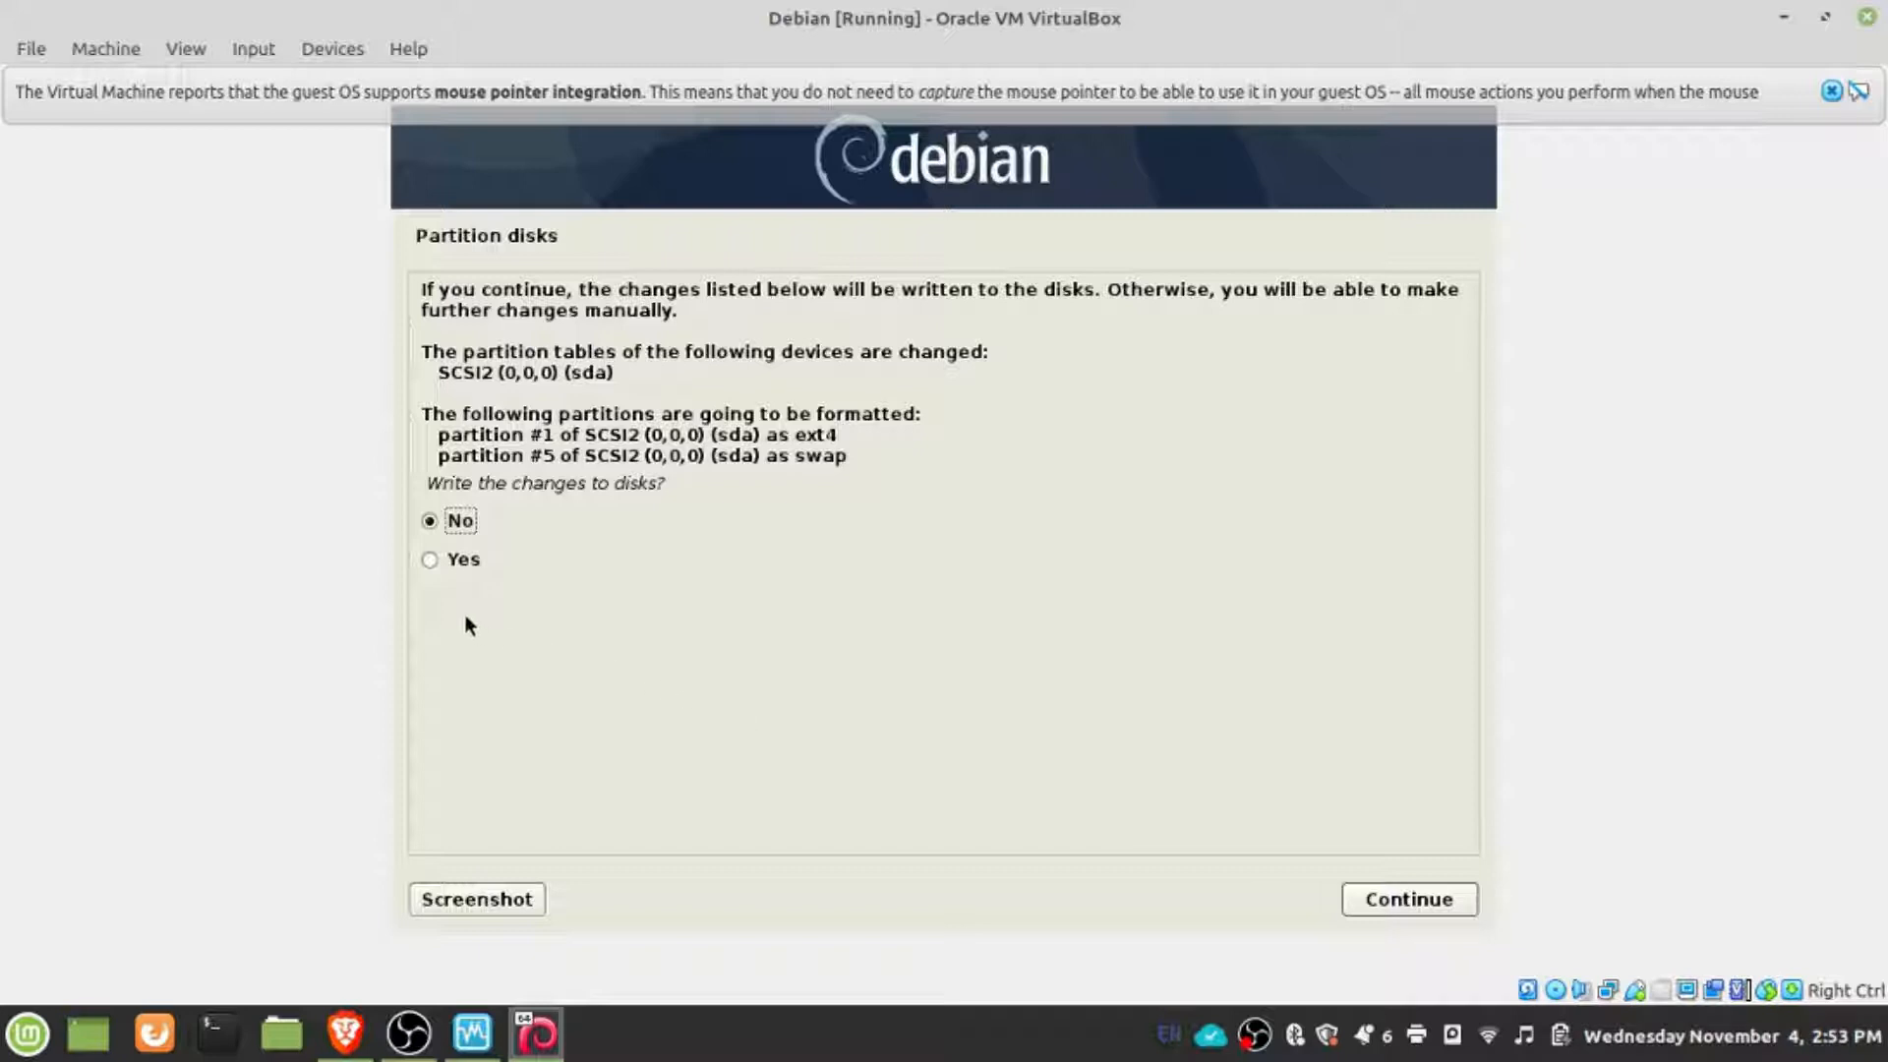
pyautogui.click(431, 560)
pyautogui.click(1378, 913)
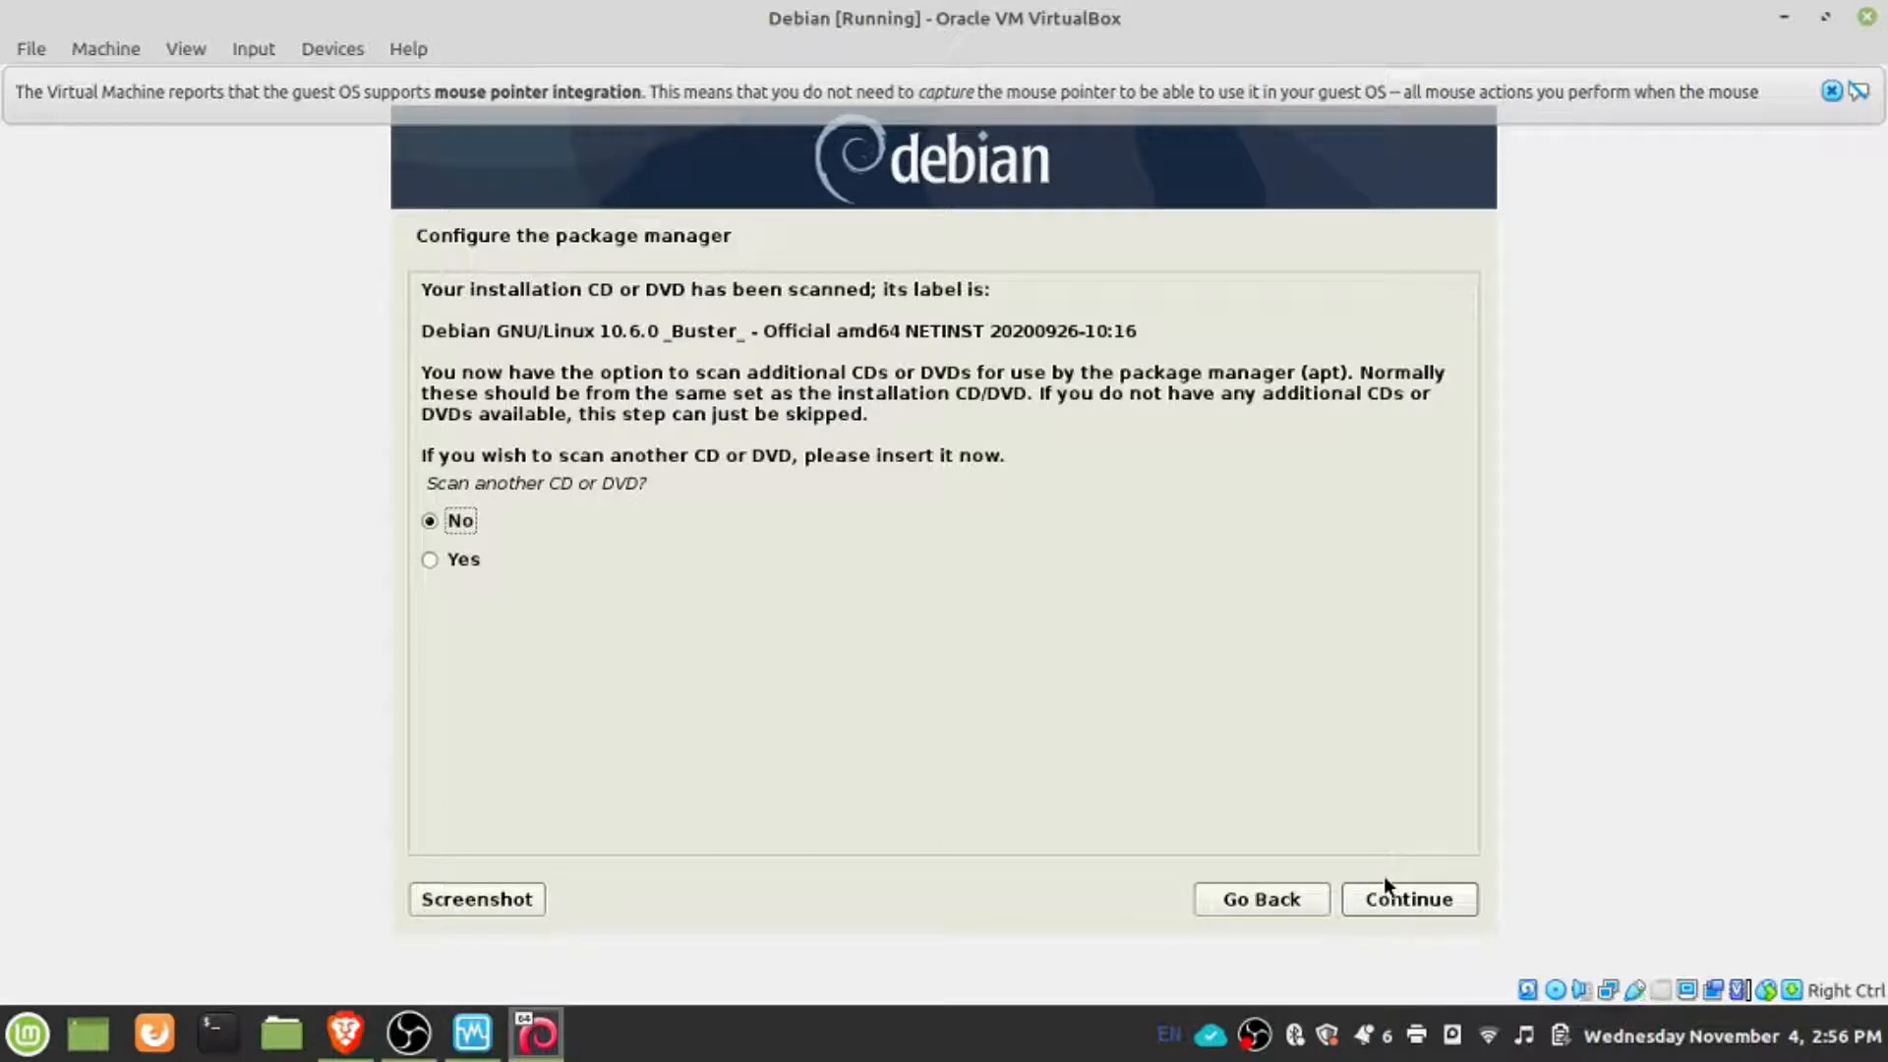
# - Configure the package manager without scanning another disc, using the United States mirror deb.debian.org and no HTTP proxy
pyautogui.click(1392, 902)
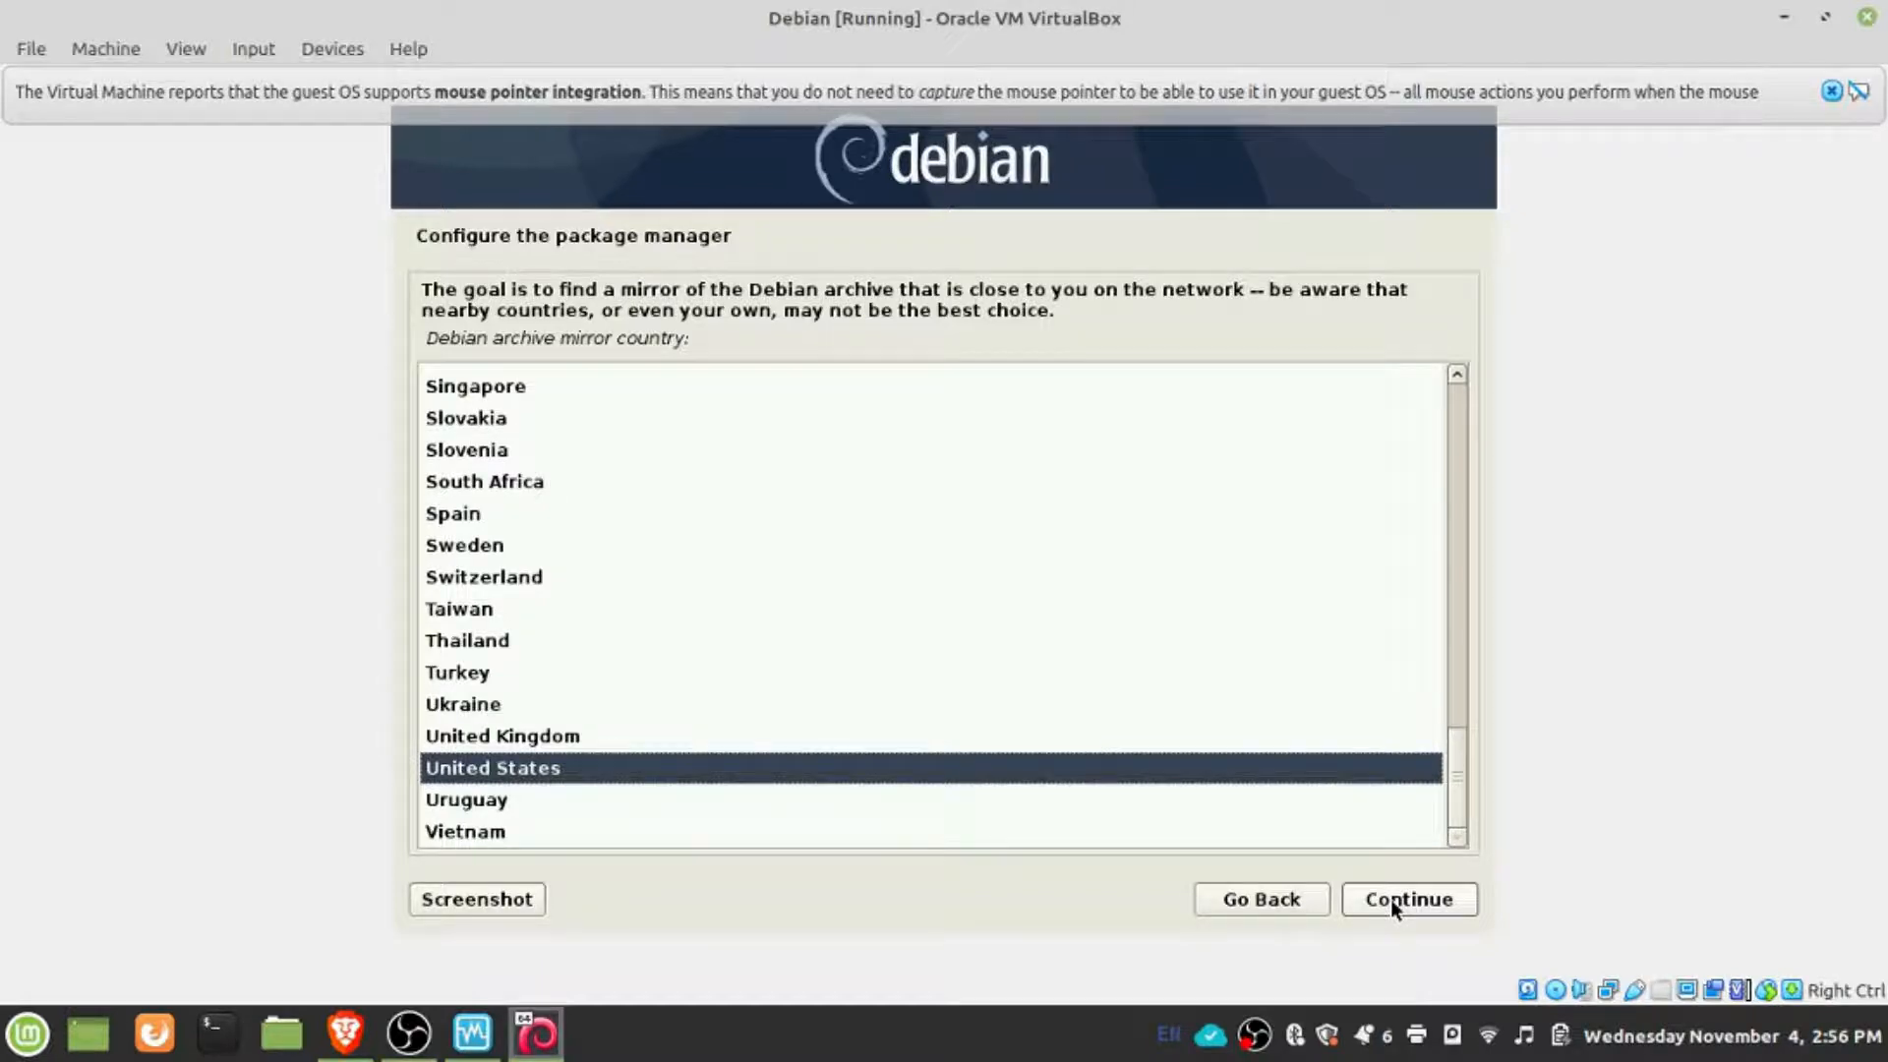
pyautogui.click(1392, 906)
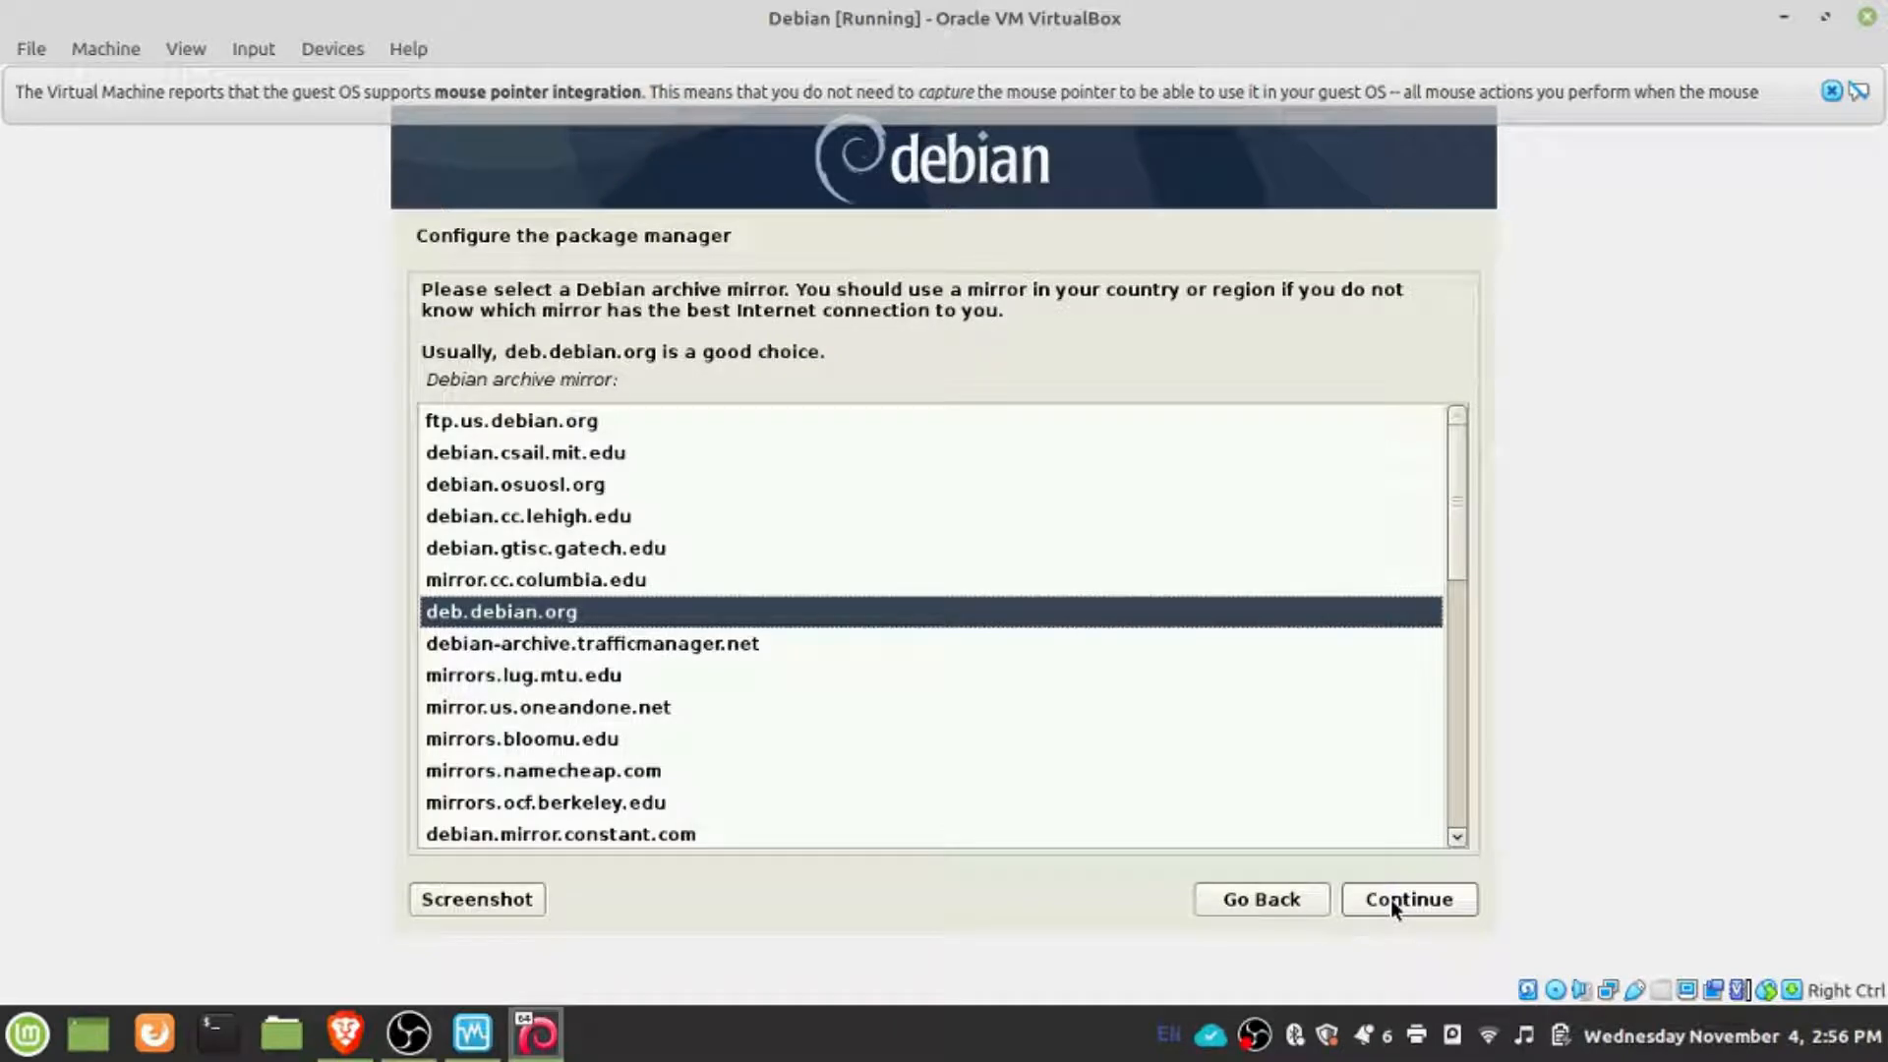
pyautogui.click(1394, 905)
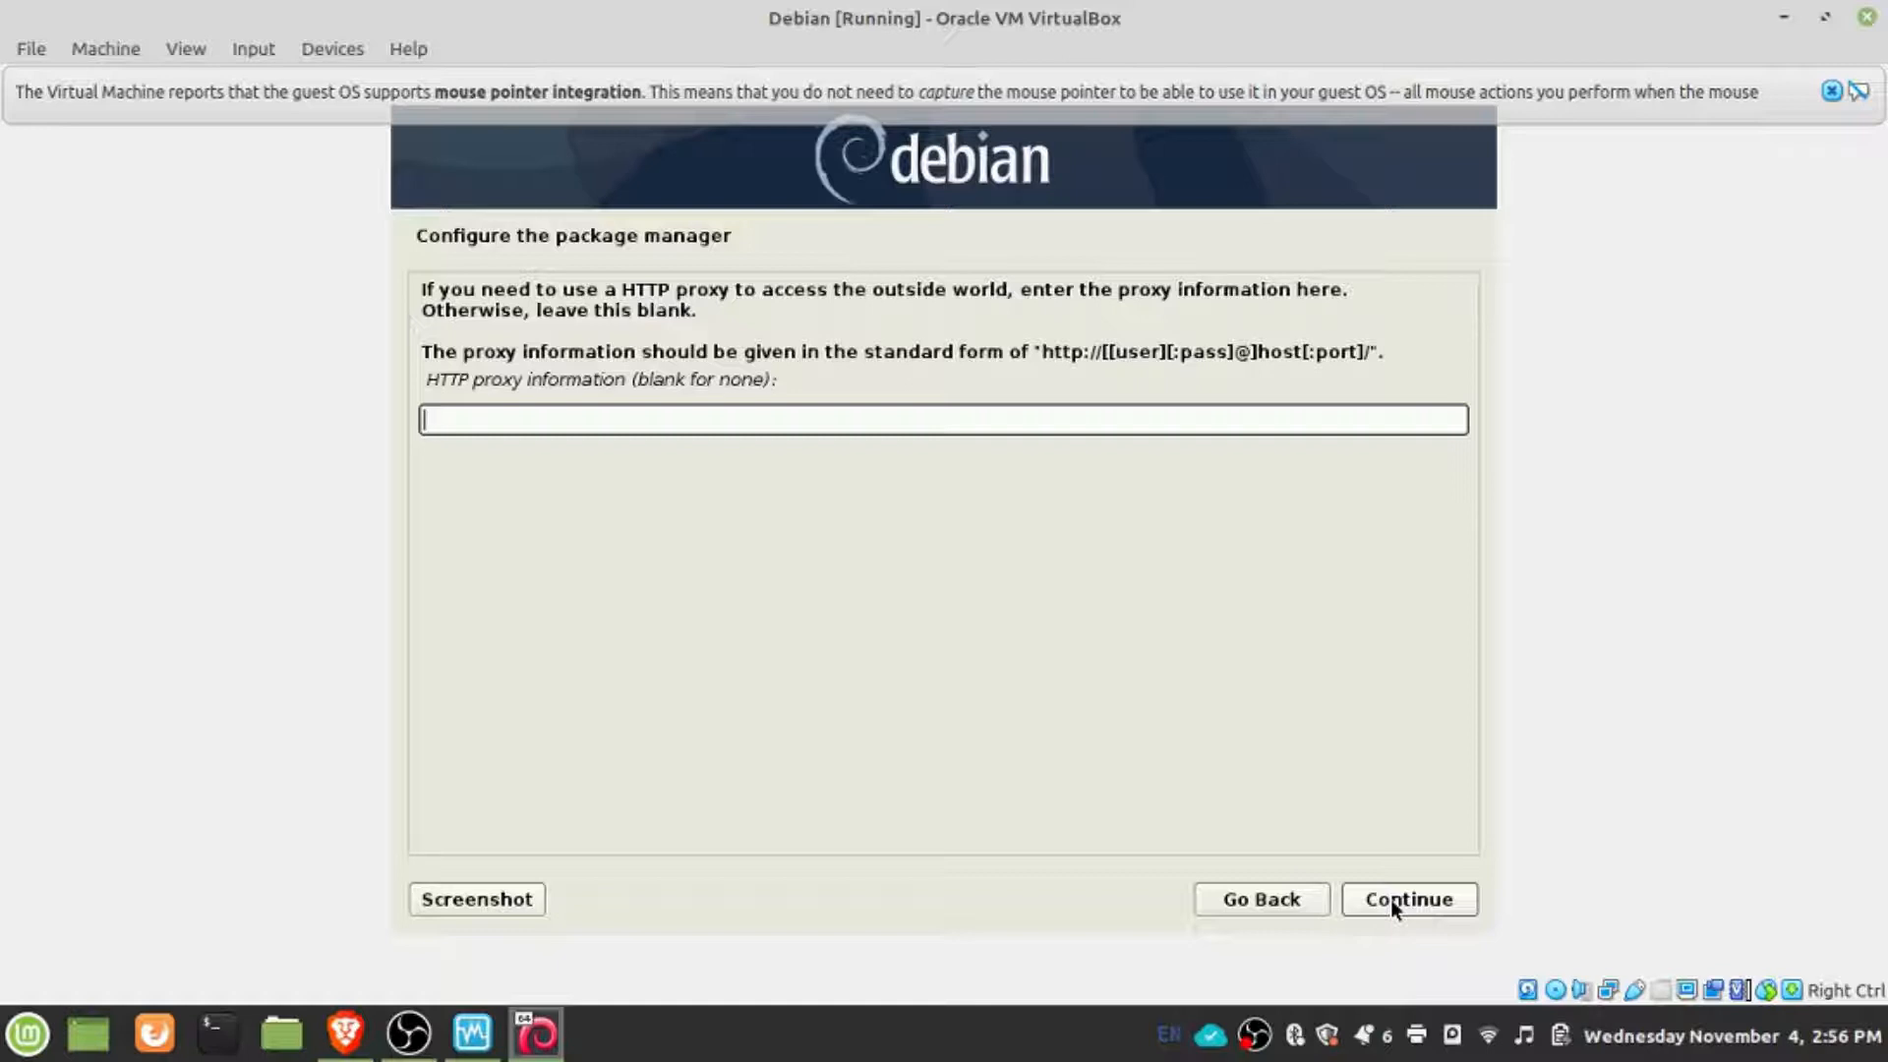
pyautogui.click(1394, 907)
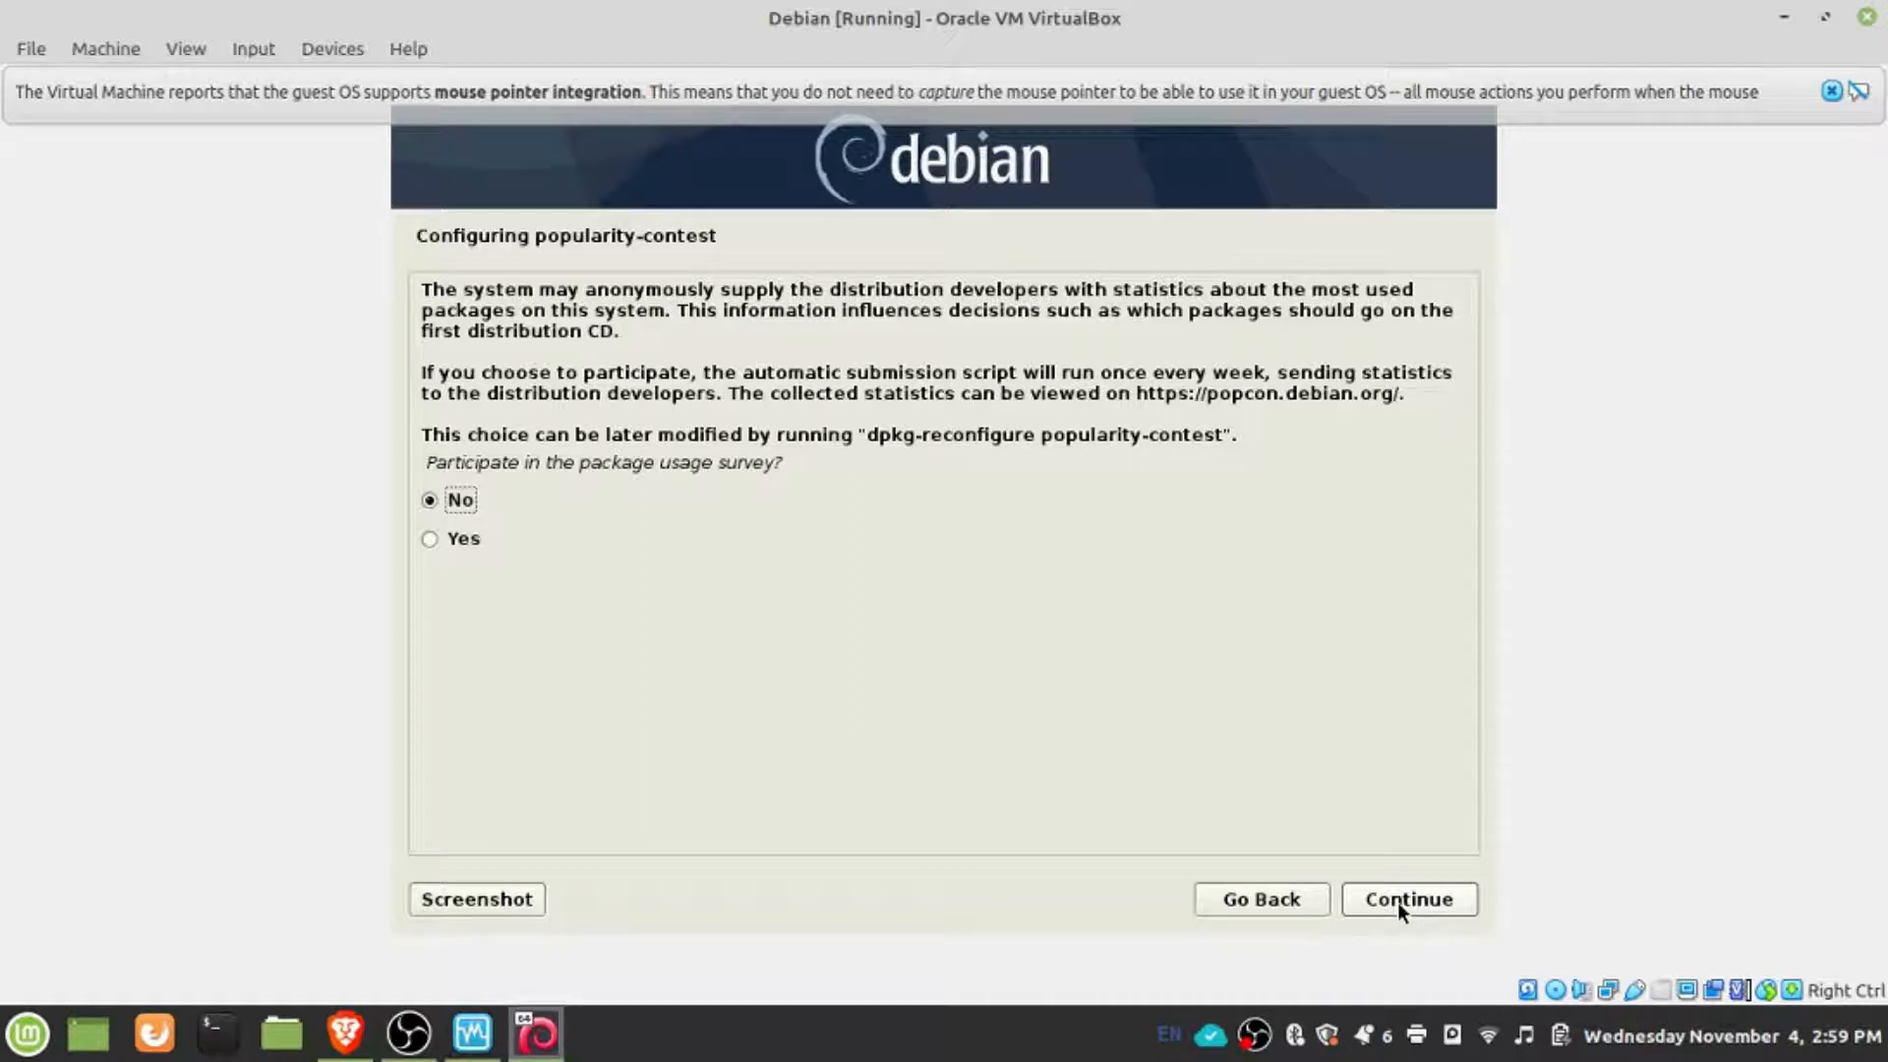
# - Decline the package usage survey and install the Debian desktop environment with Cinnamon, print server and standard system utilities
pyautogui.click(1400, 905)
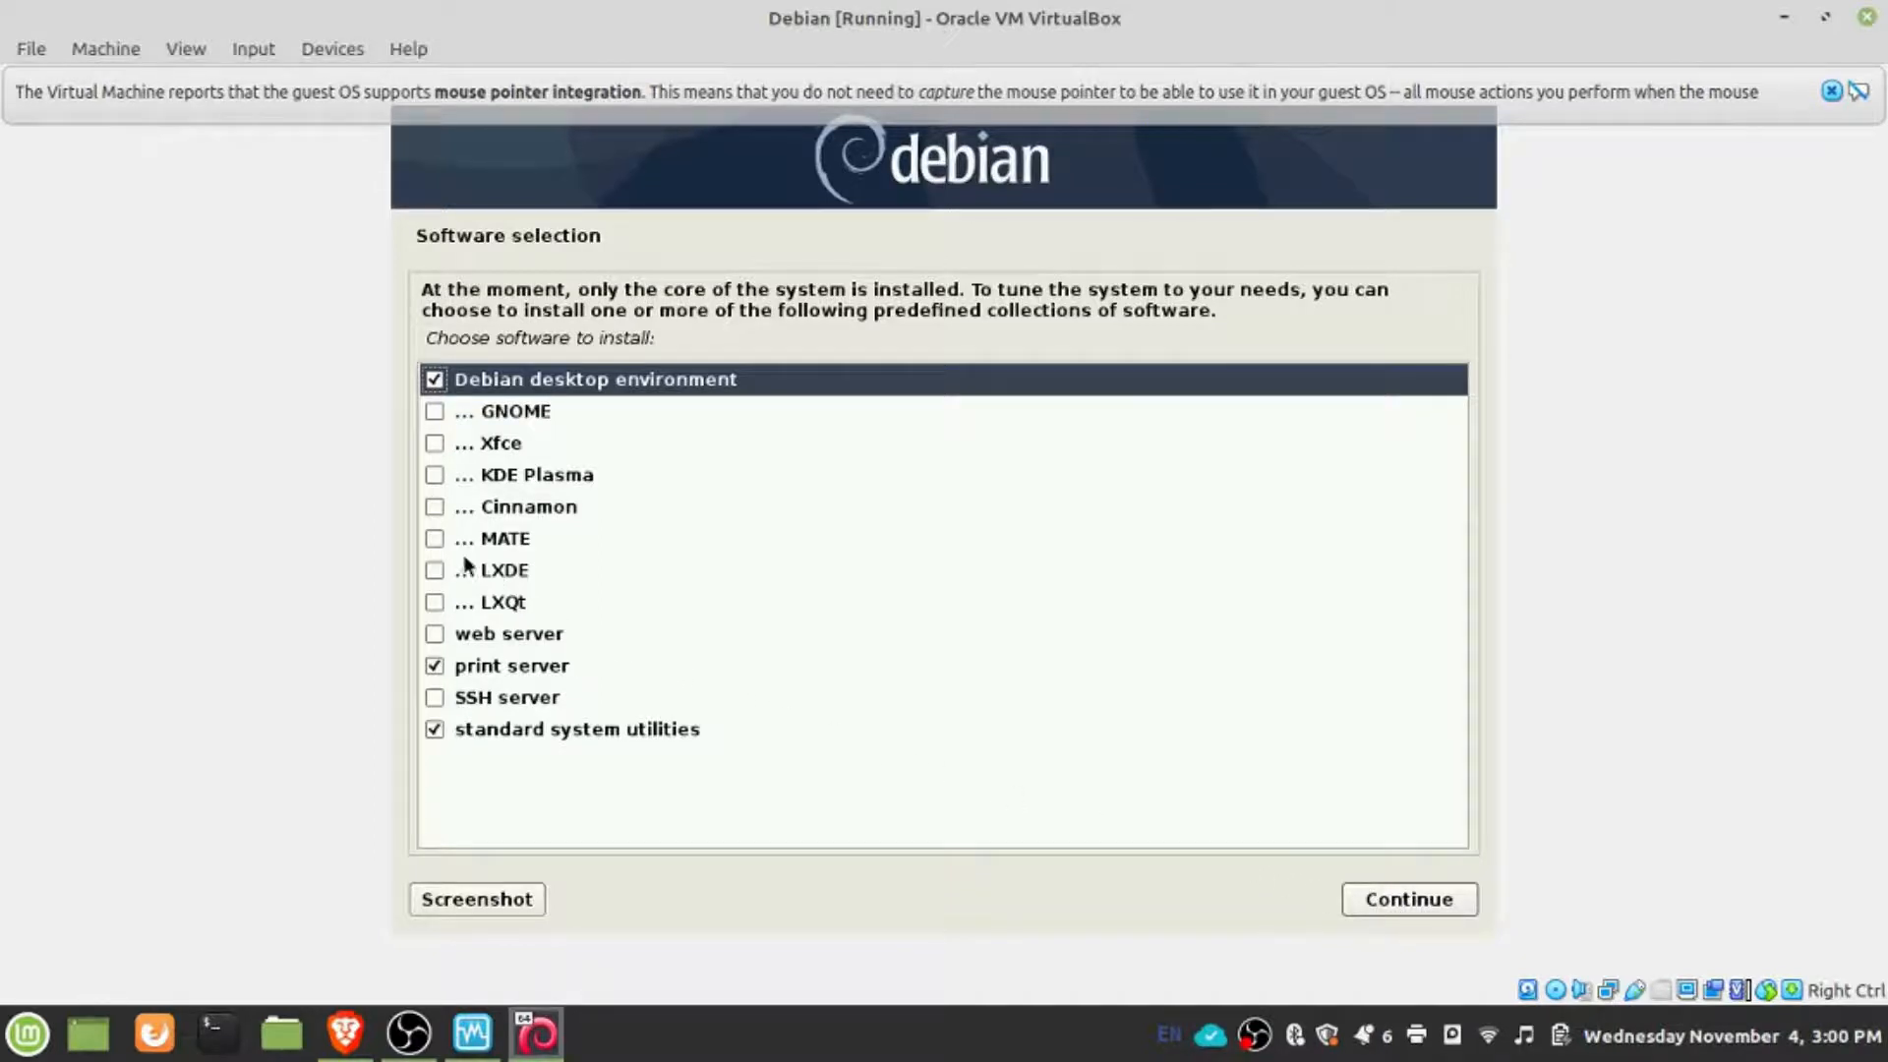
pyautogui.click(432, 511)
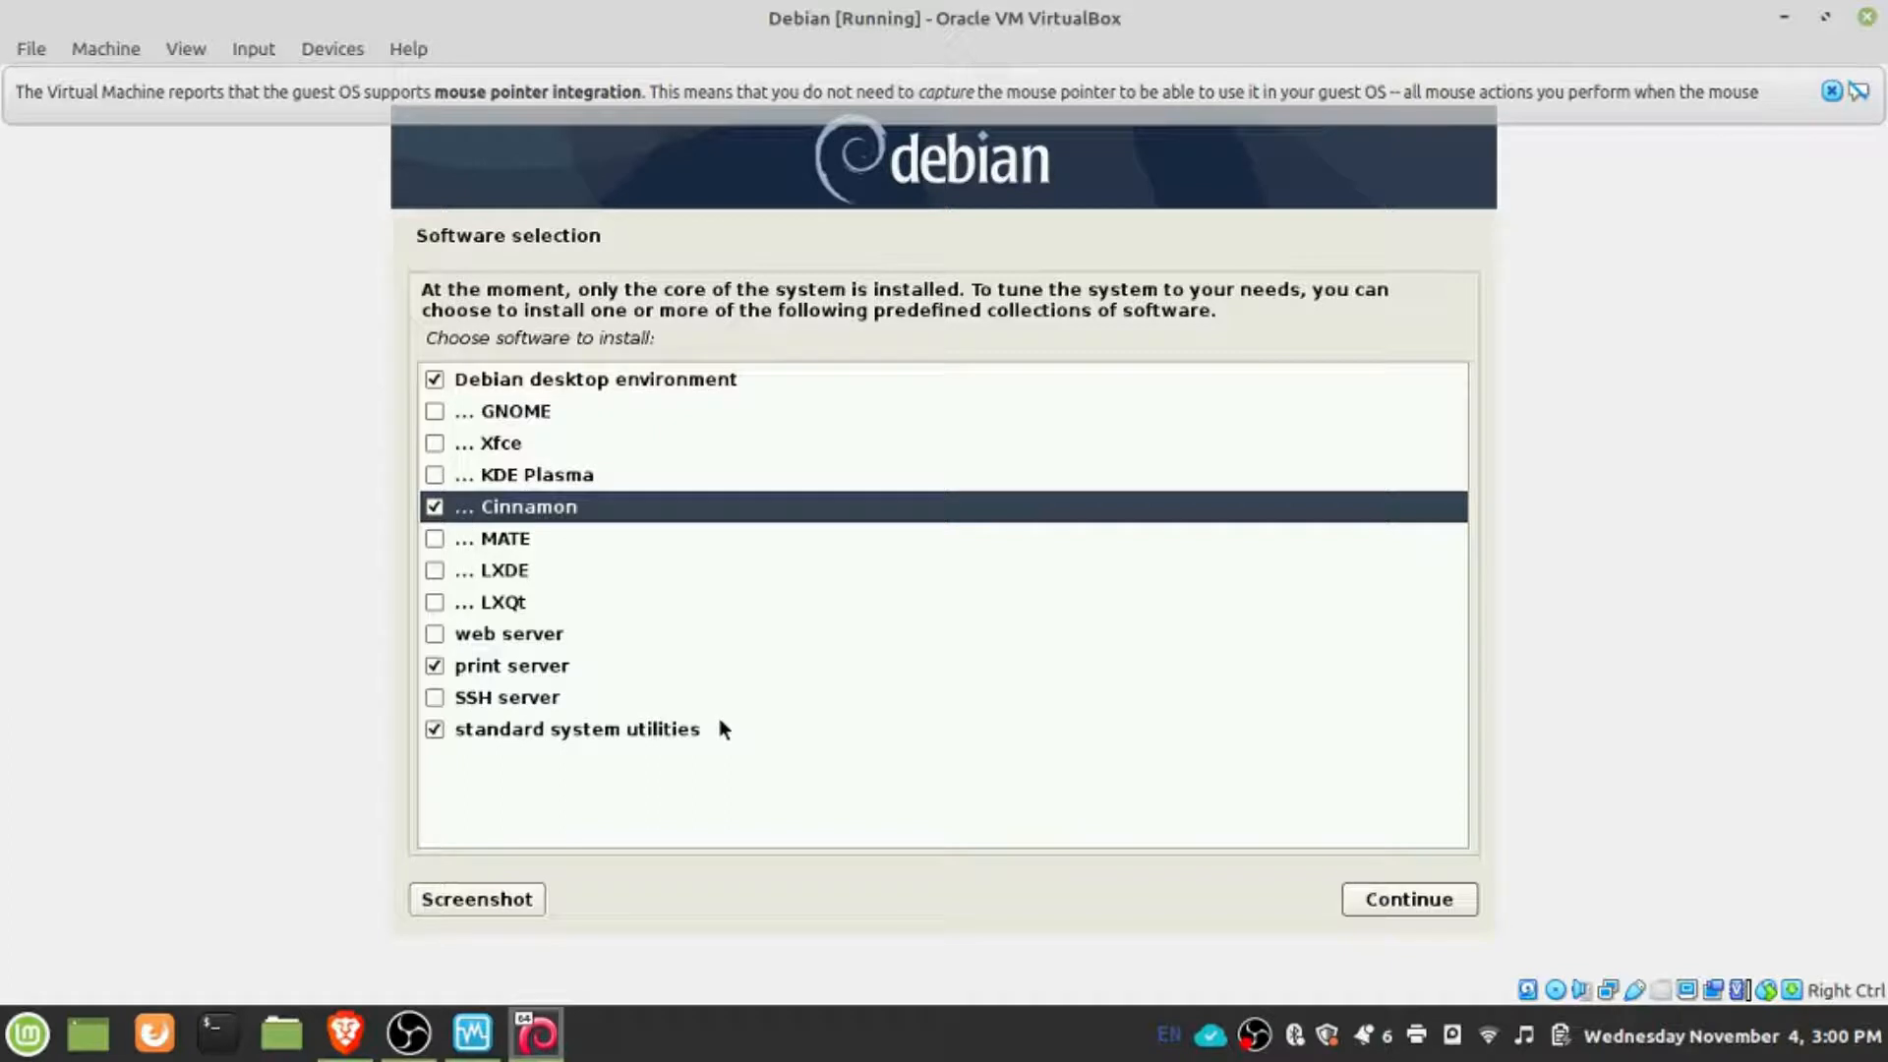
pyautogui.click(1398, 908)
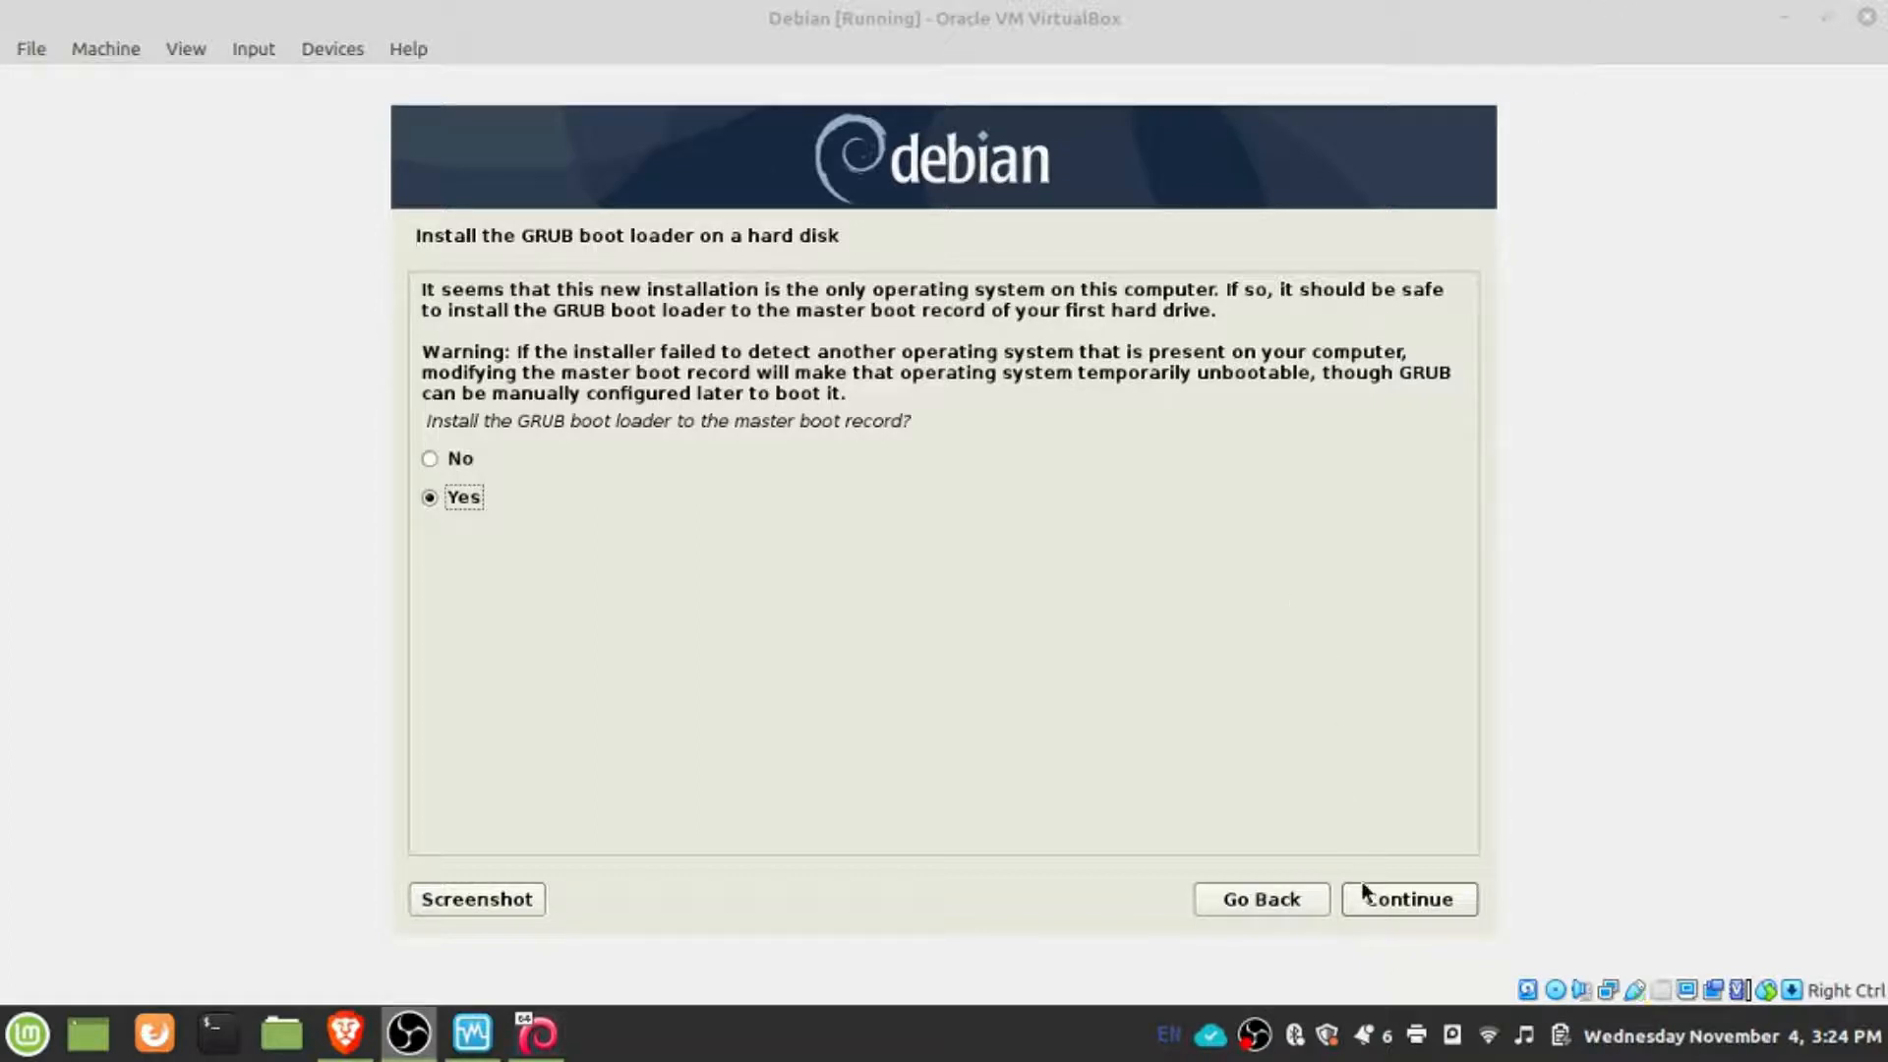
# - Install the GRUB boot loader to the master boot record of /dev/sda
pyautogui.click(1379, 910)
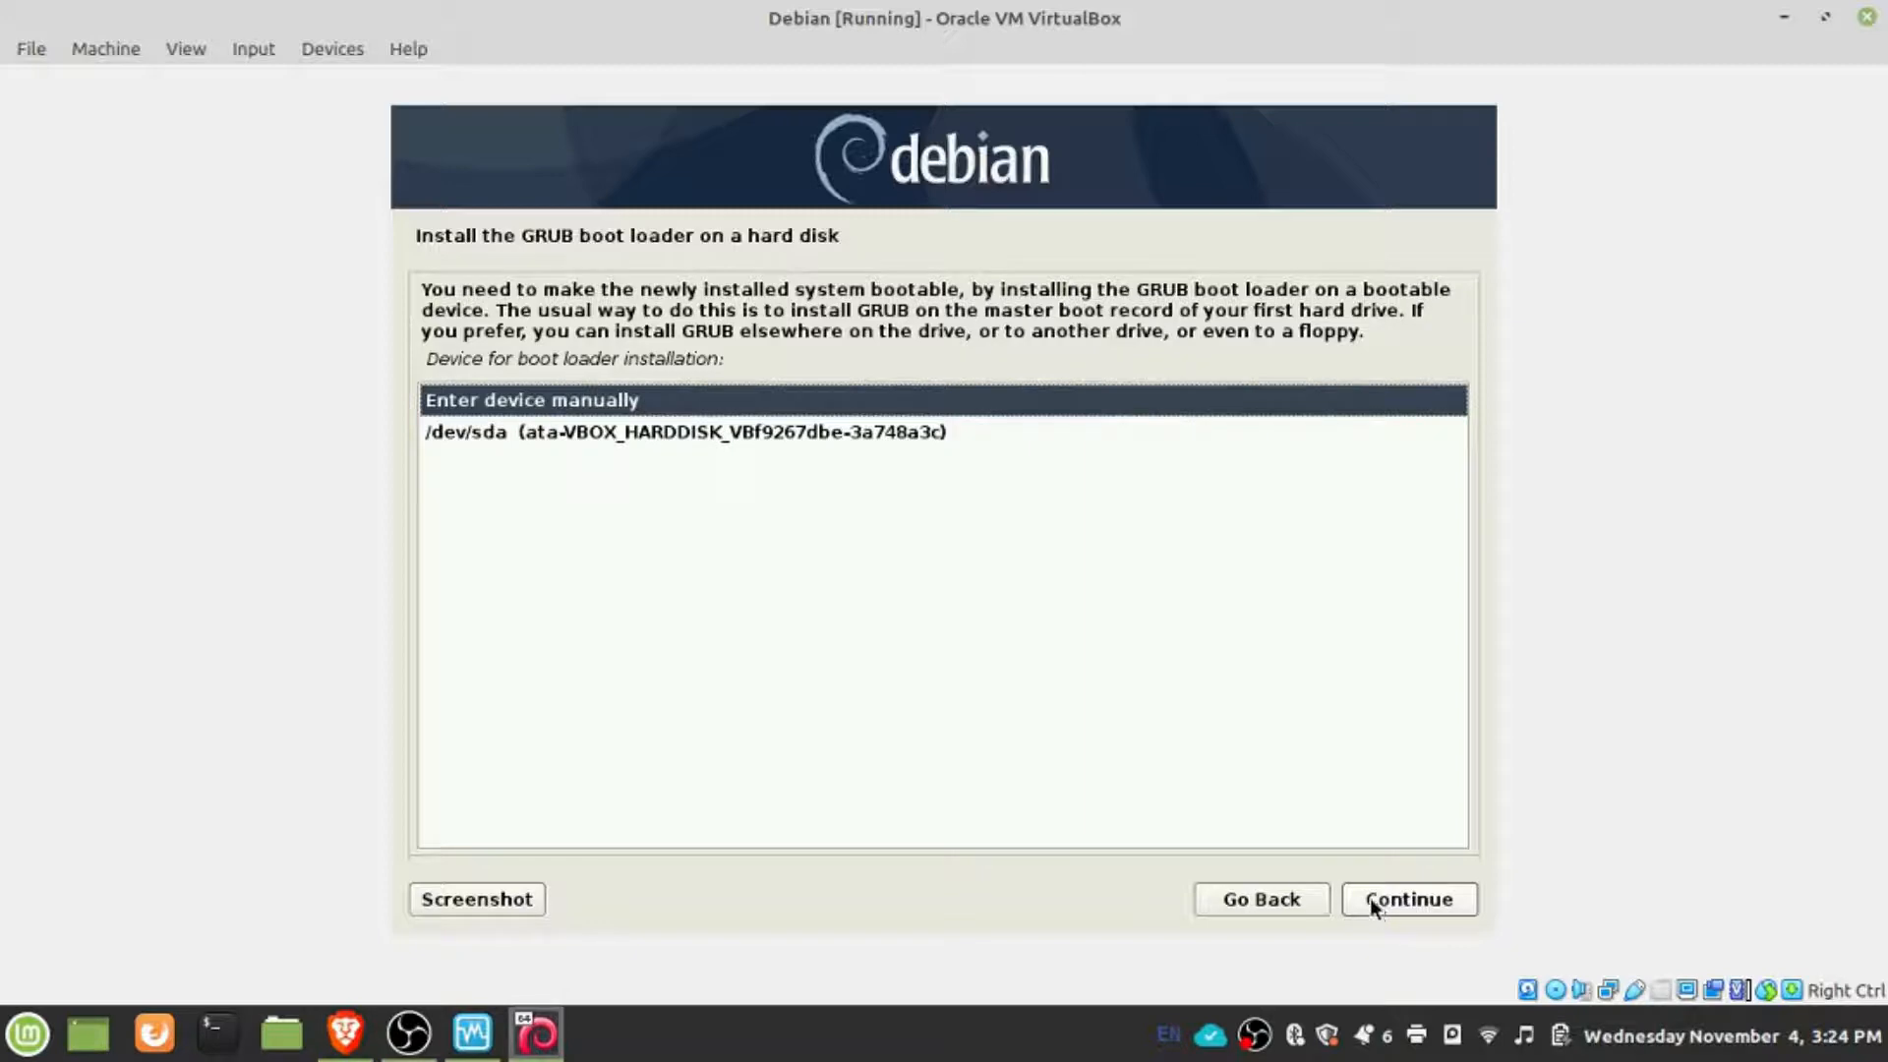
pyautogui.click(689, 431)
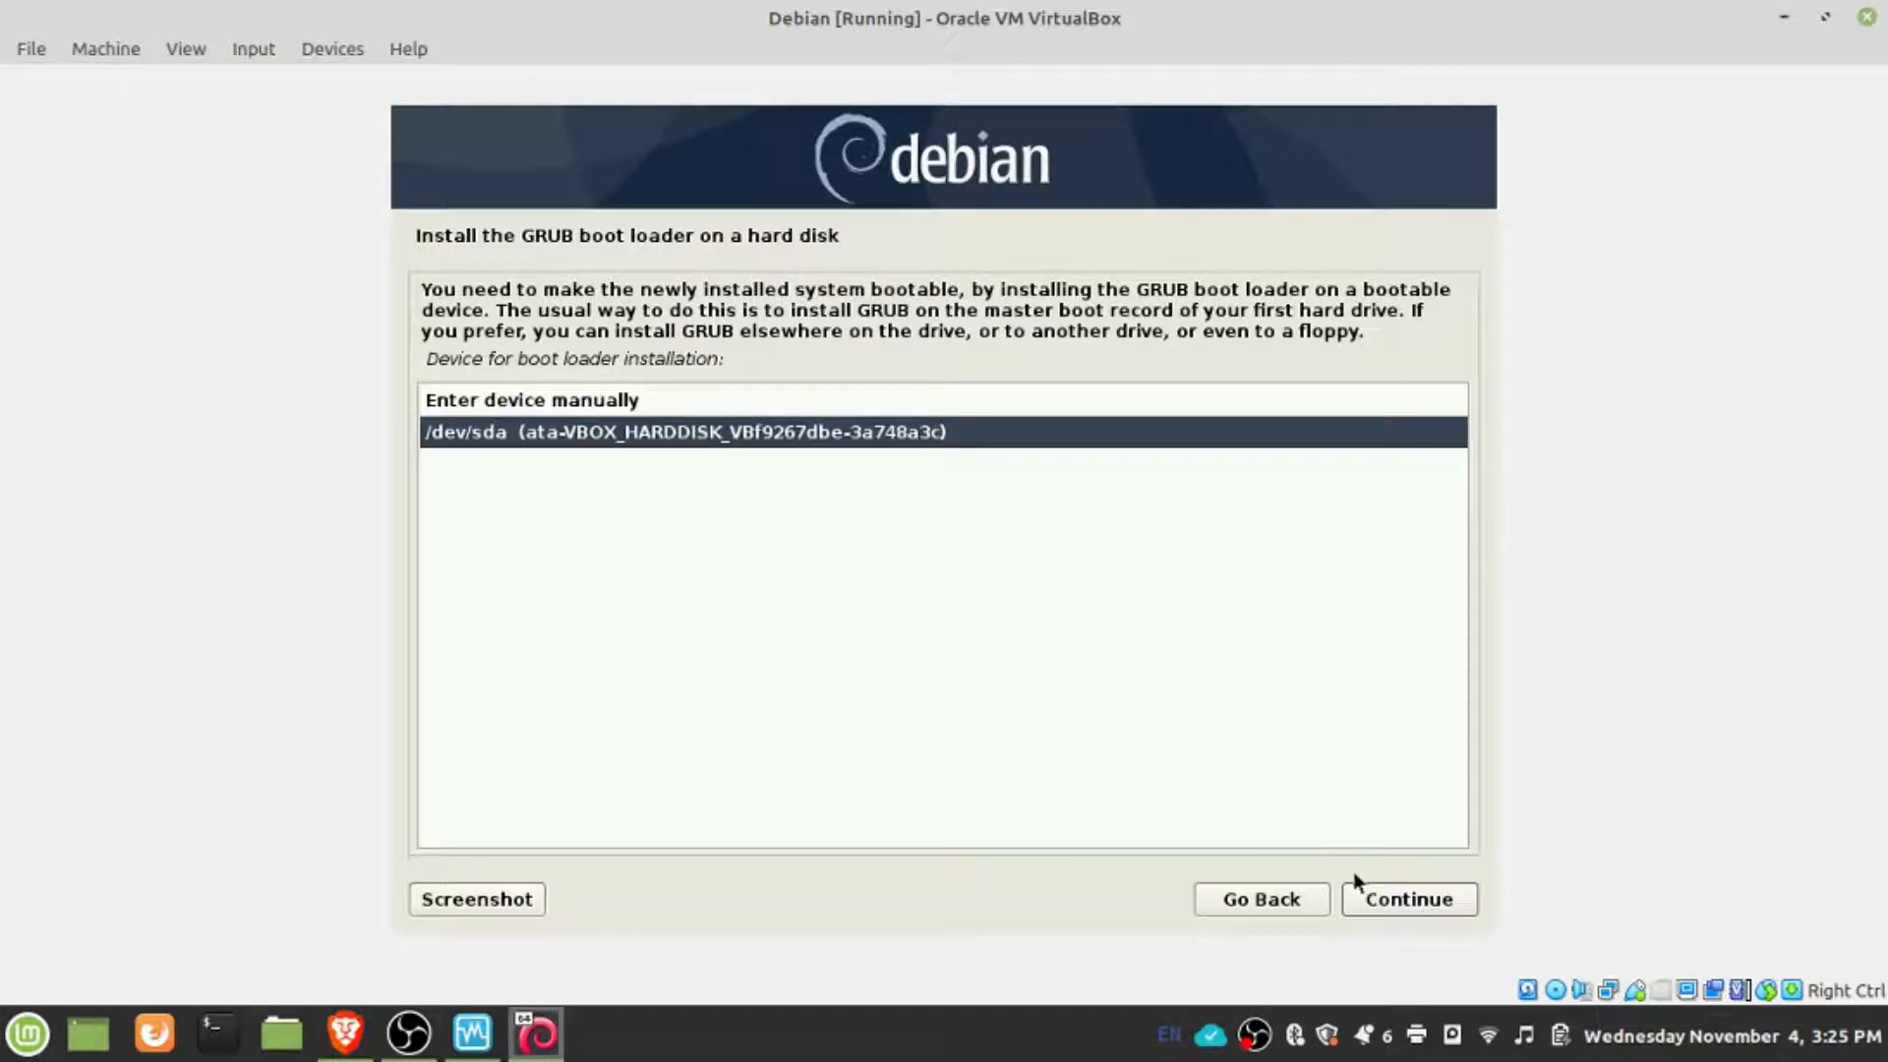
pyautogui.click(1401, 901)
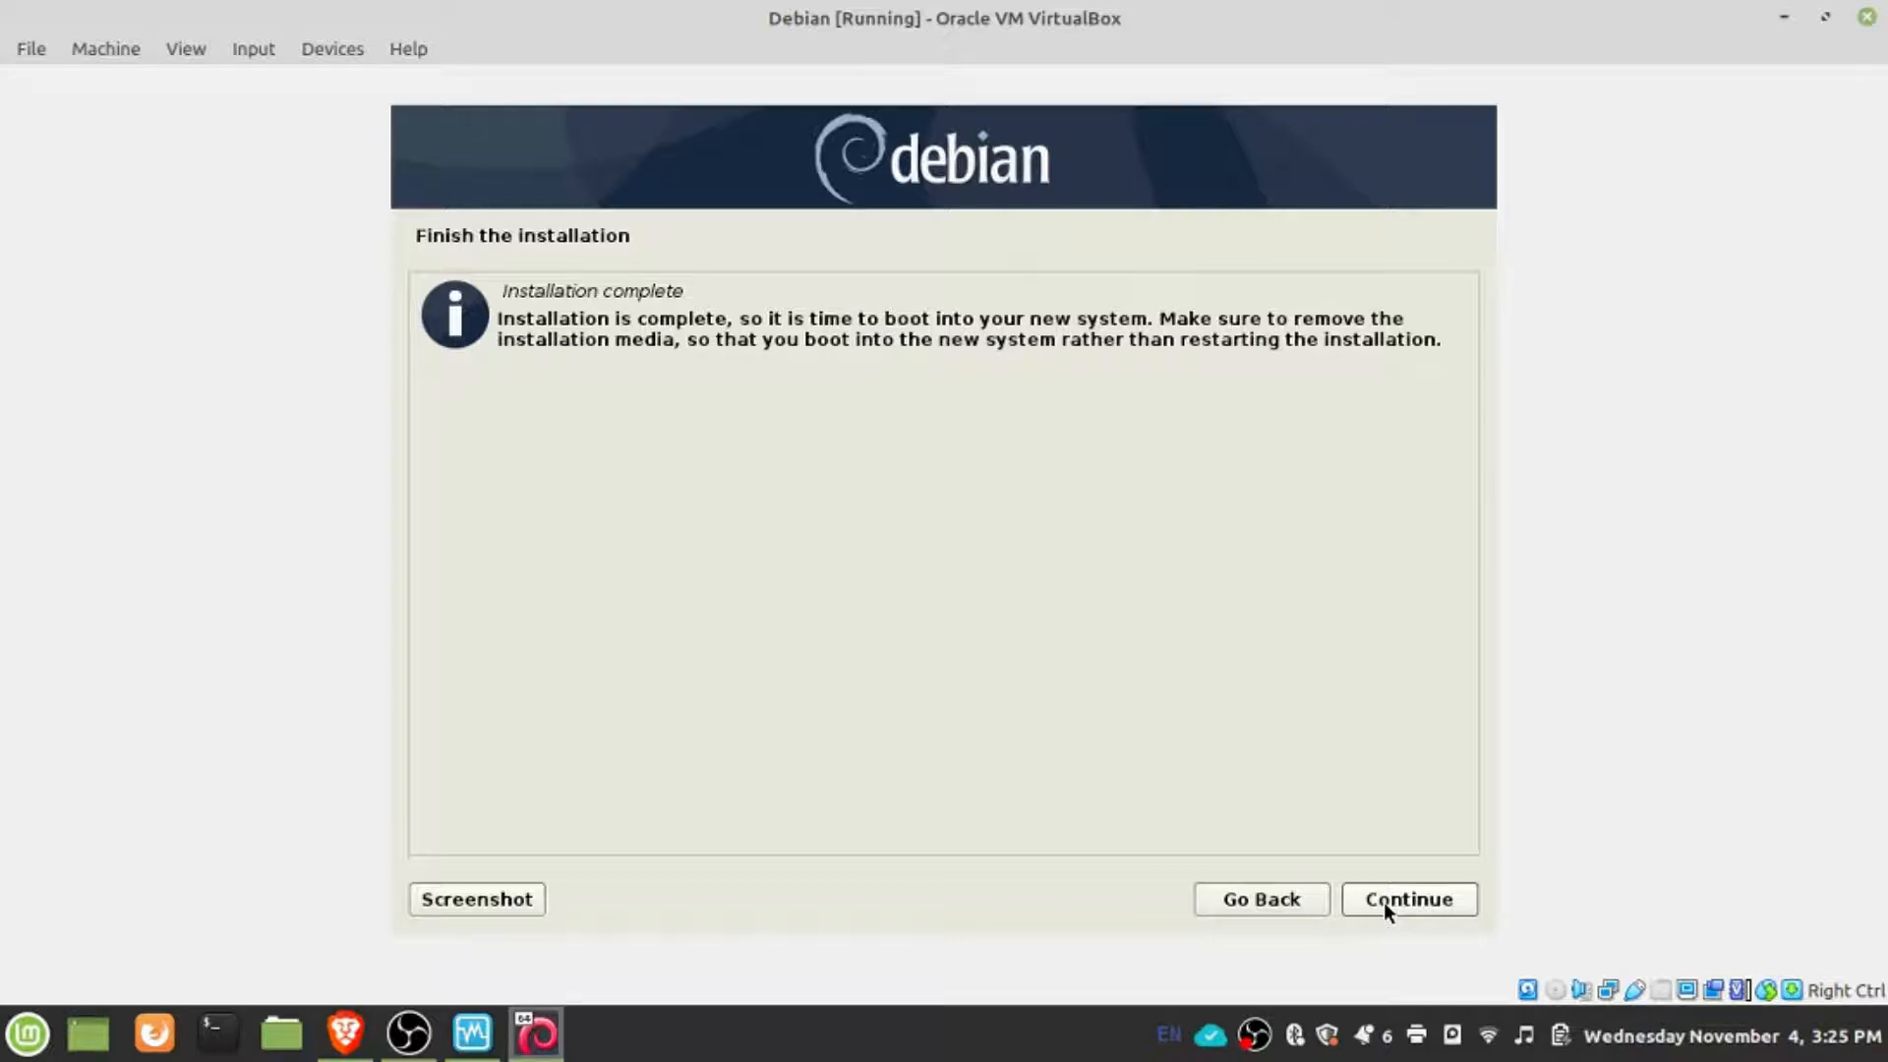
# - Finish the installation, restart the virtual machine and boot the Debian GNU/Linux entry
pyautogui.click(1387, 907)
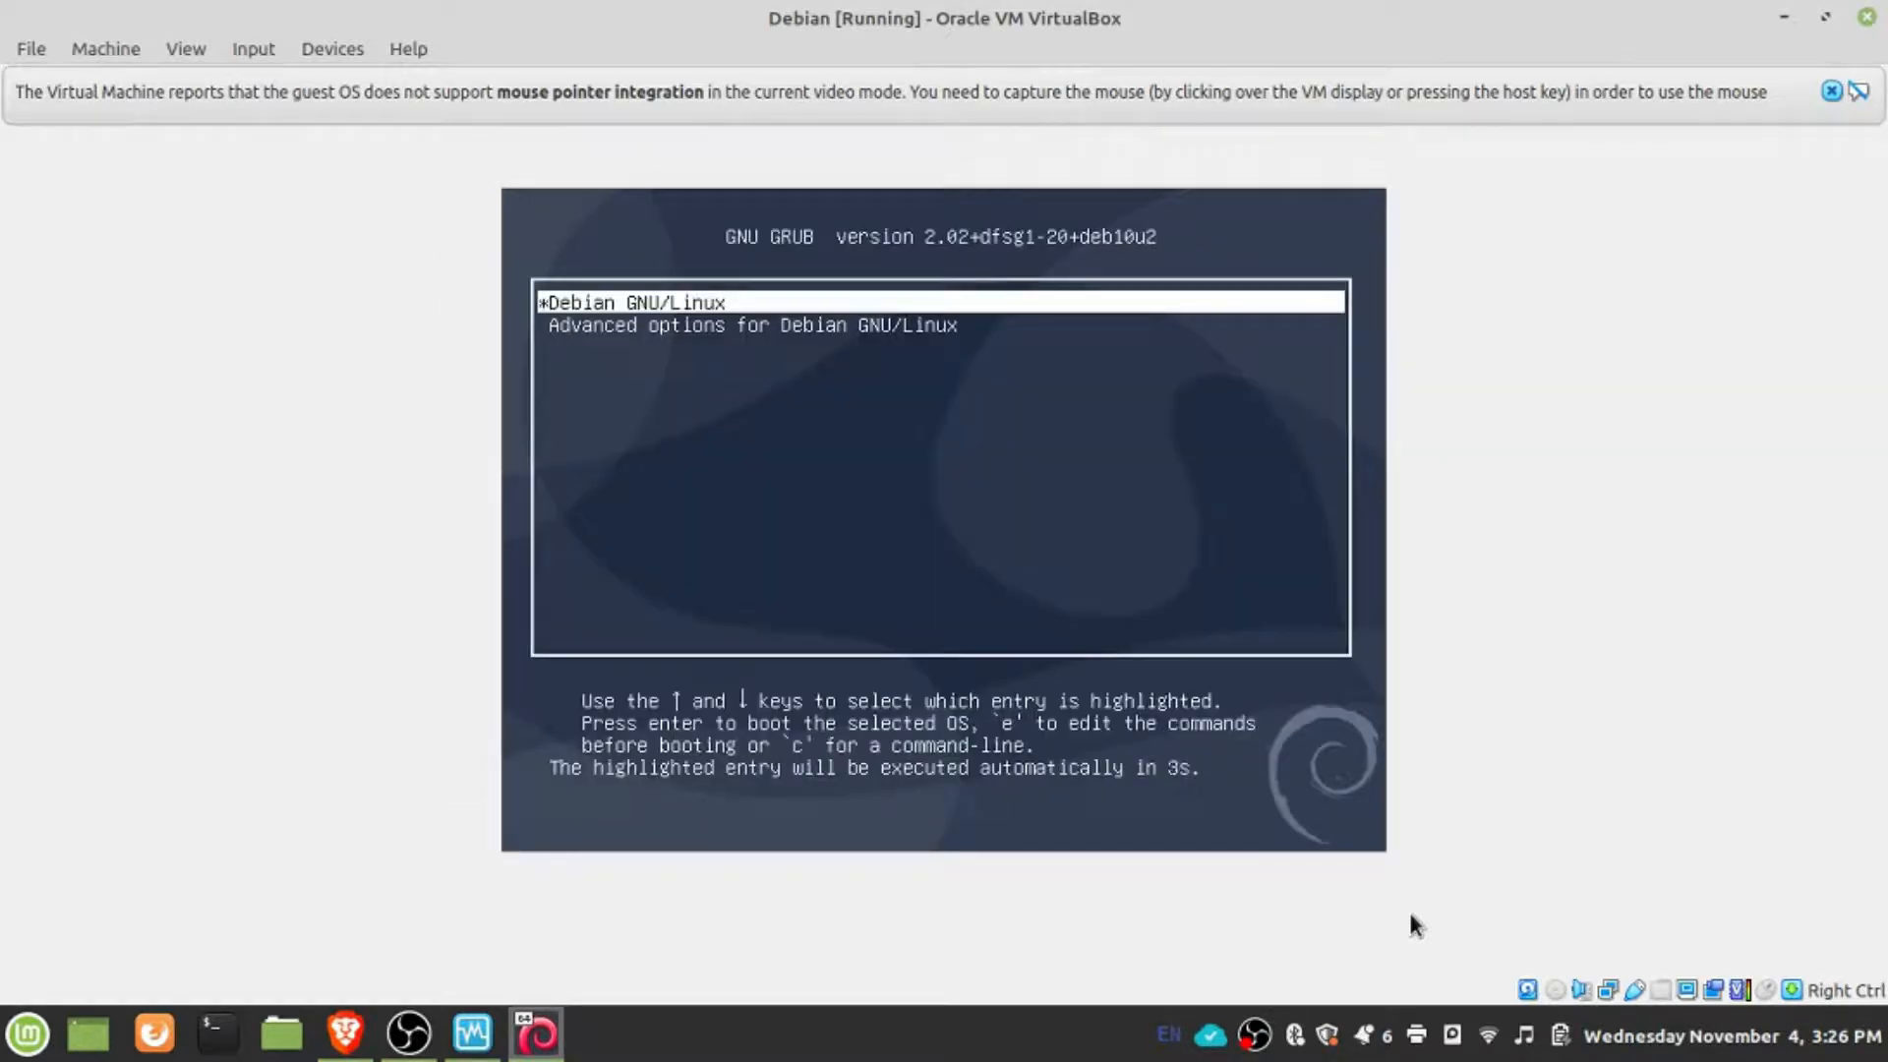
pyautogui.press('Return')
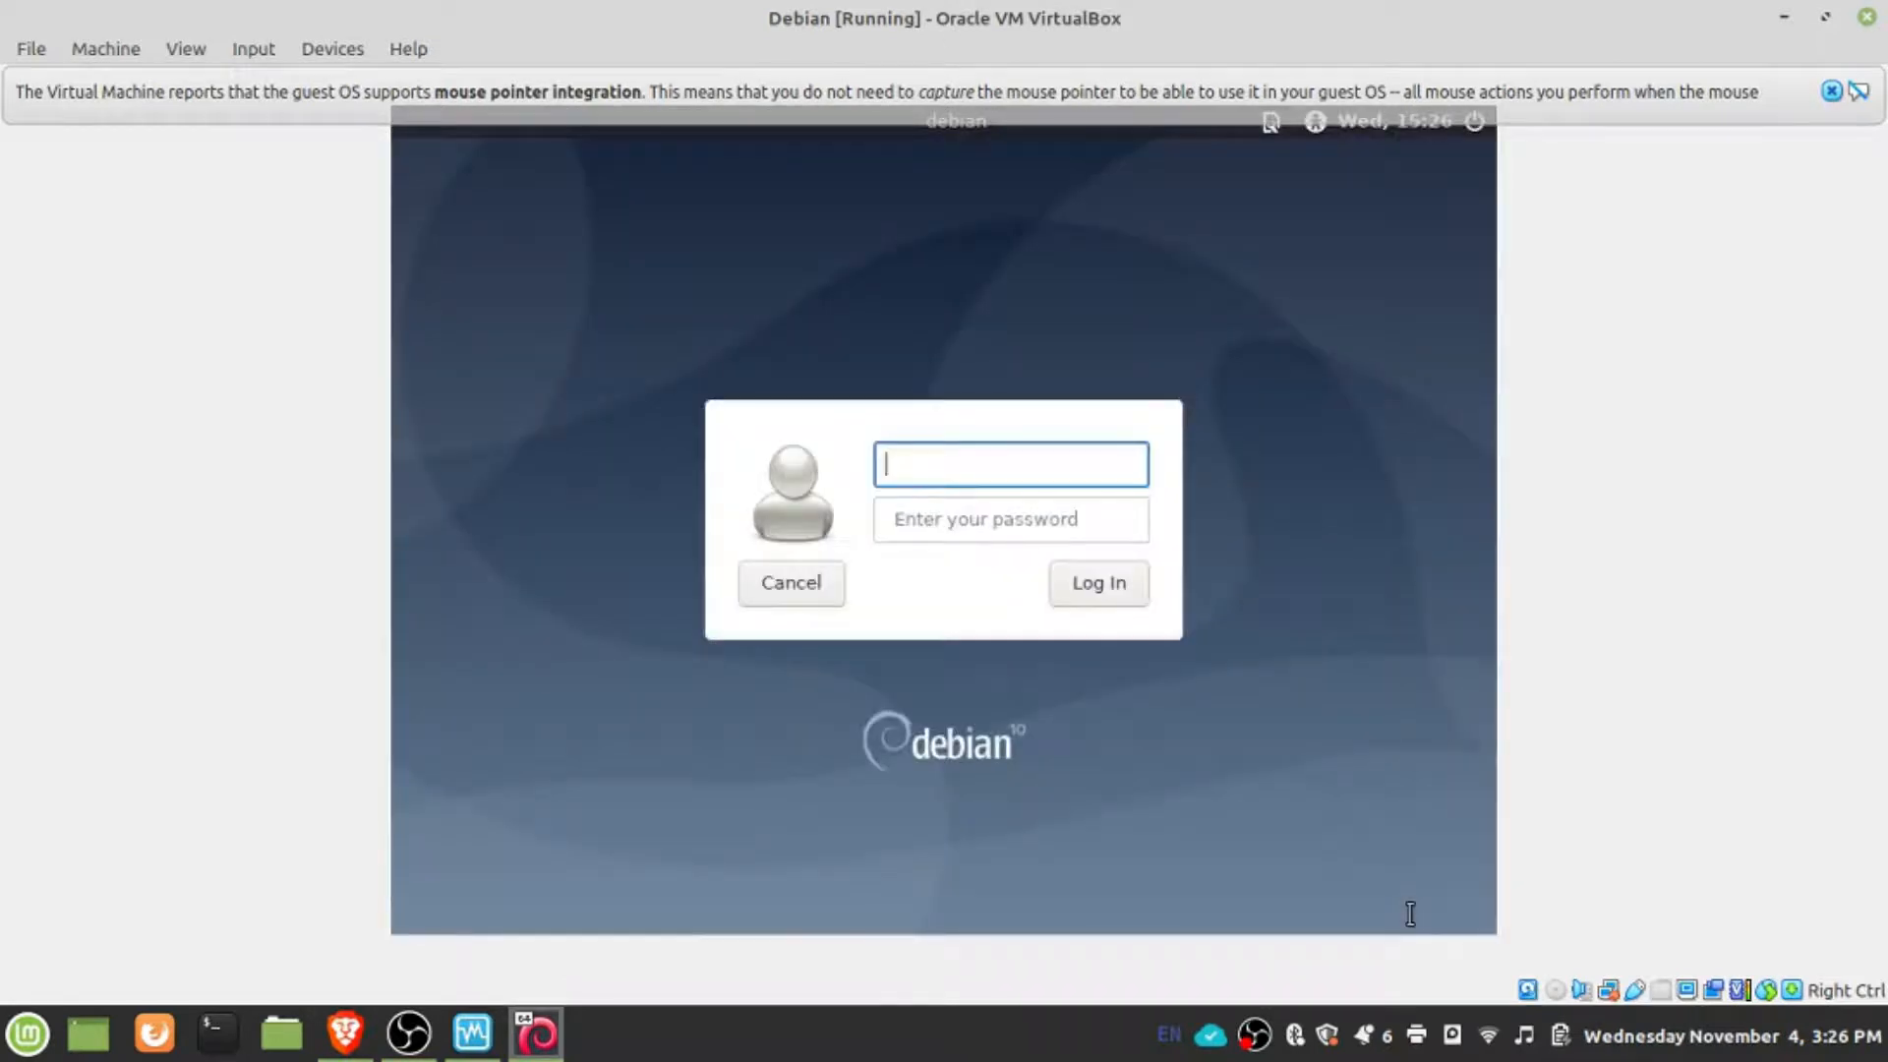
# - Log in to the Debian desktop with the account's username and password
pyautogui.write('rikc')
pyautogui.press('BackSpace')
pyautogui.press('BackSpace')
pyautogui.write('ck')
pyautogui.press('Tab')
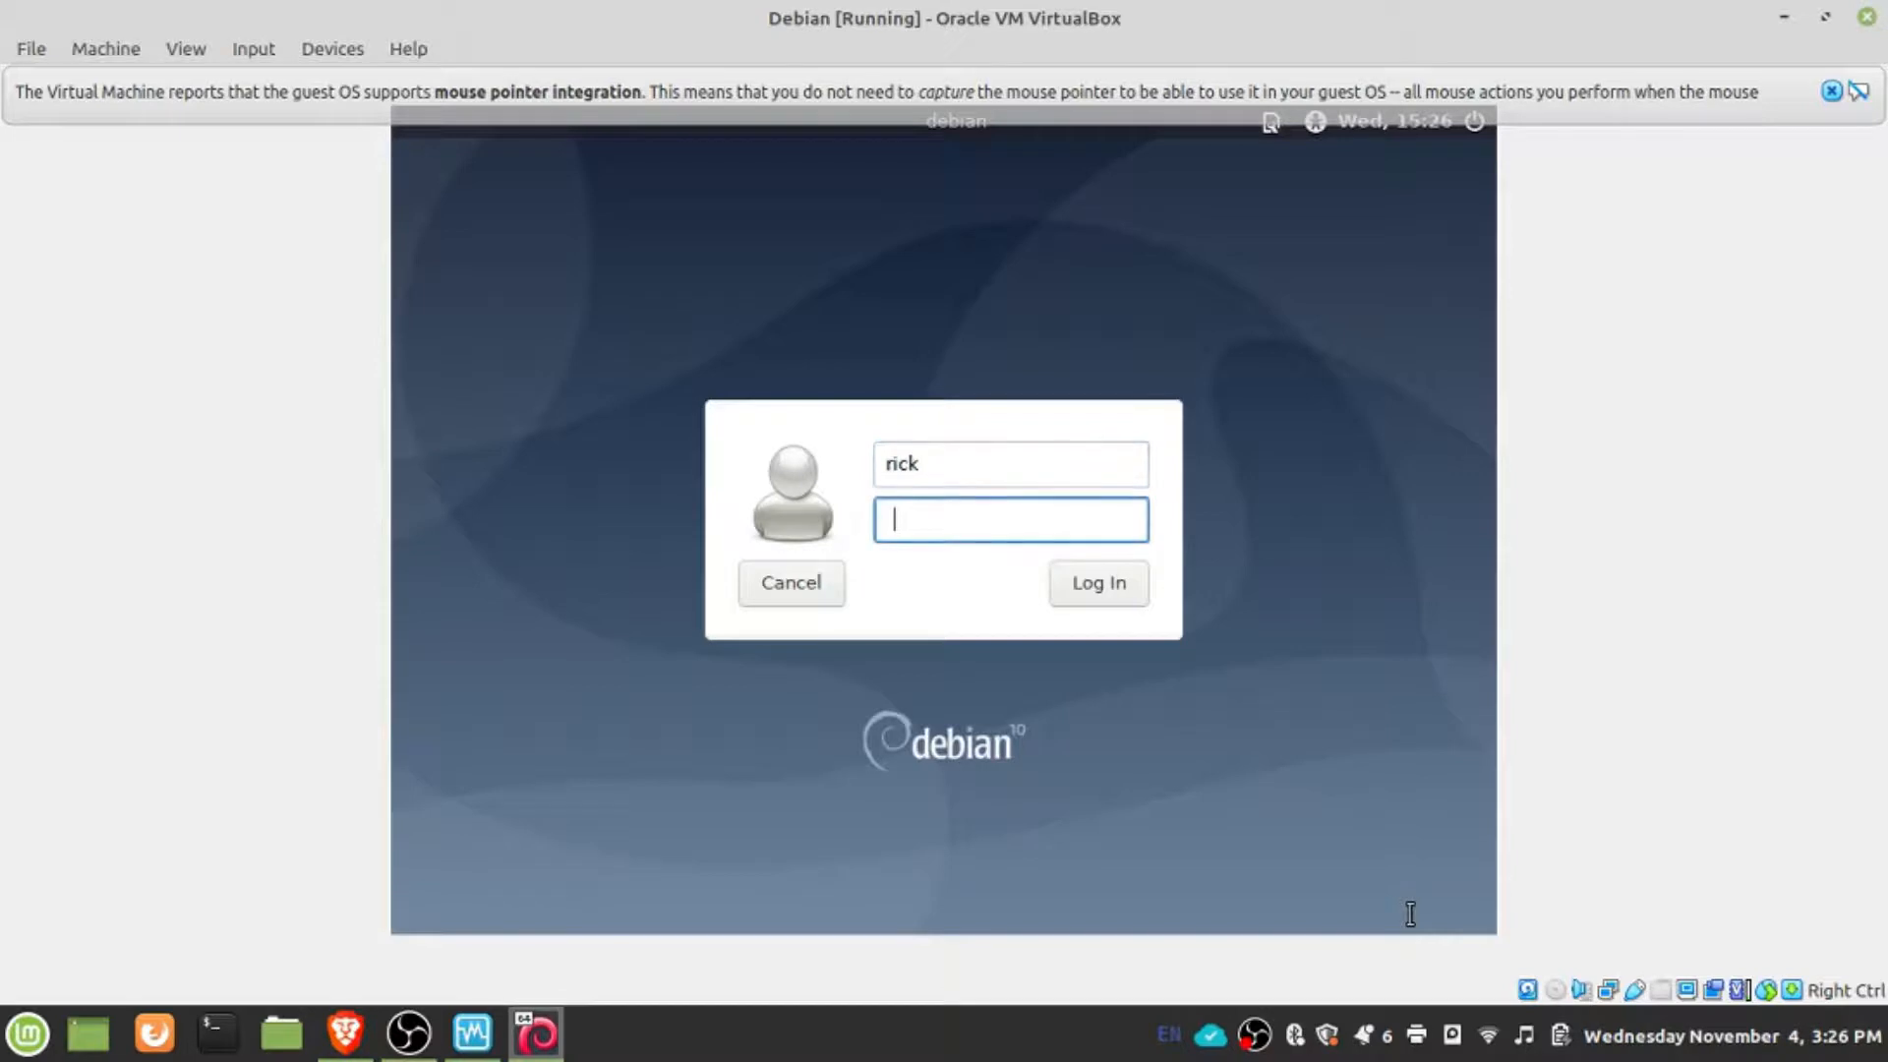
pyautogui.write('••••')
pyautogui.press('Return')
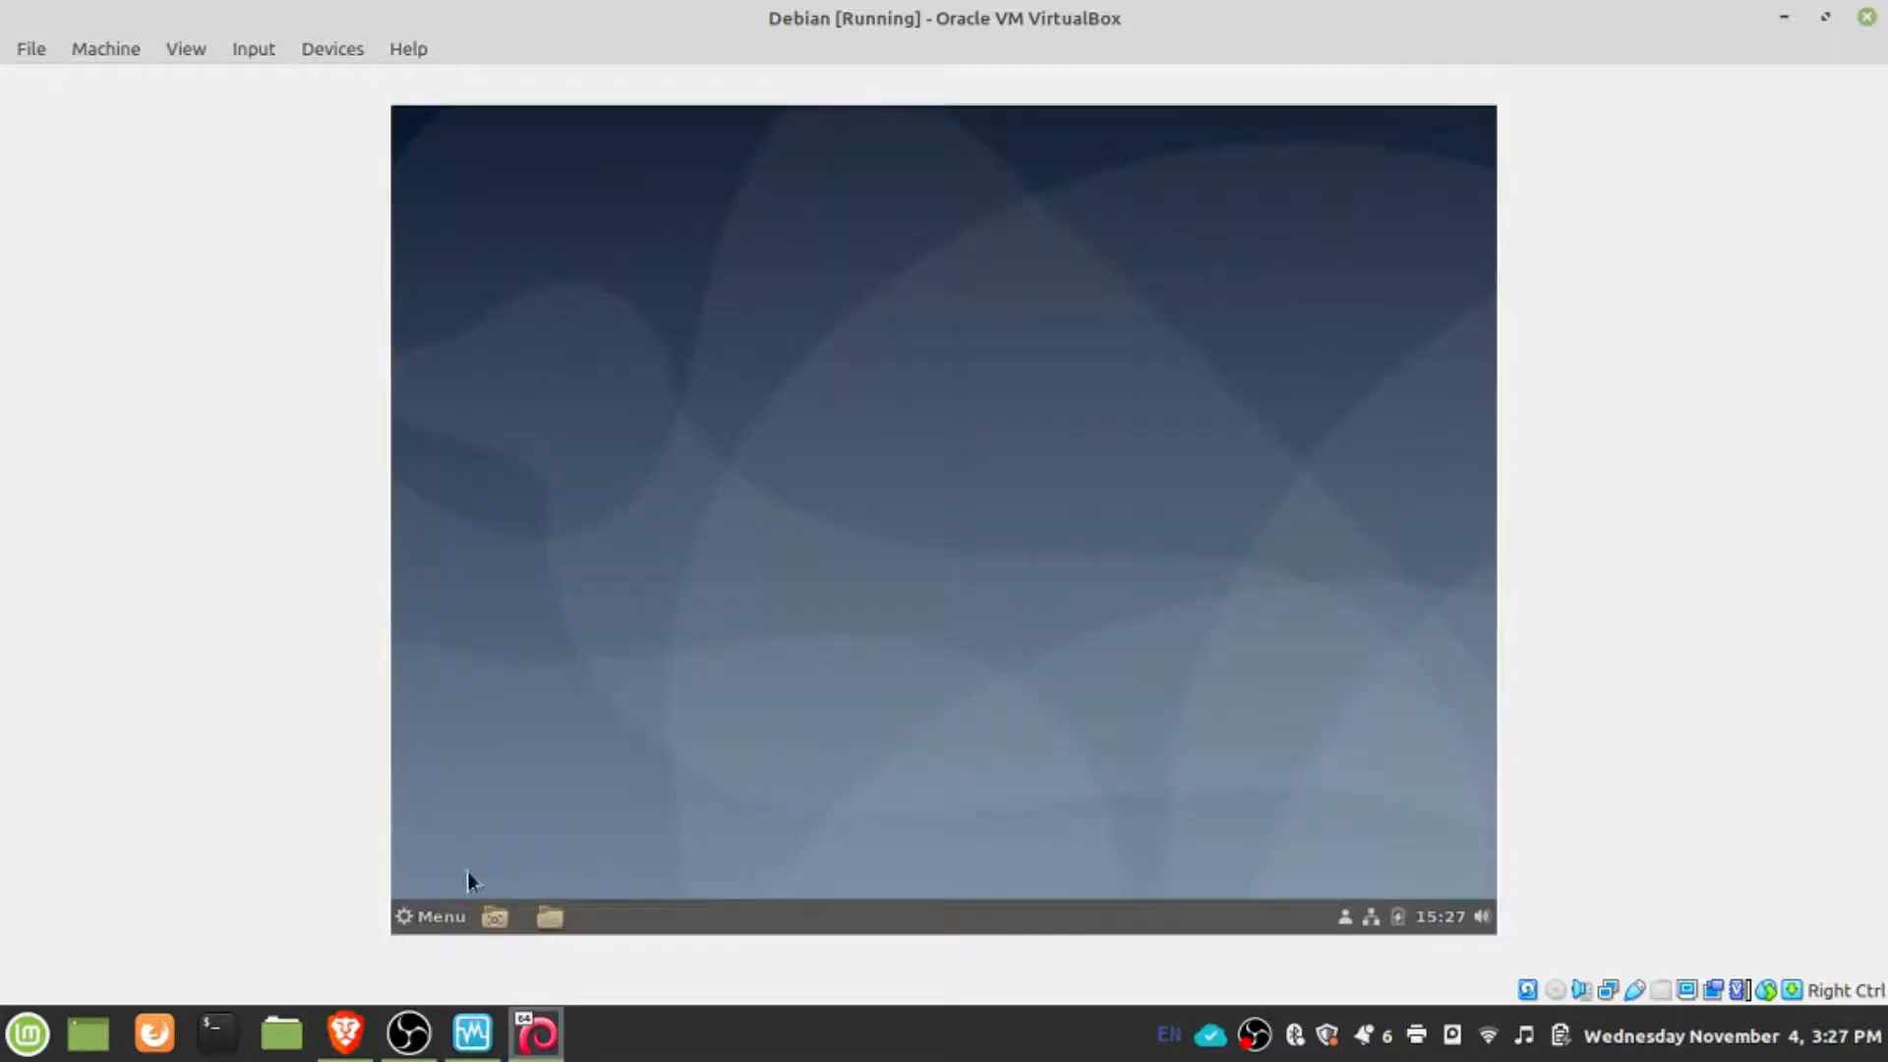
# - Examine the installed applications by category, including Places, Preferences, Administration, Office, Internet, Graphics, Games, Education and Accessories
pyautogui.click(438, 916)
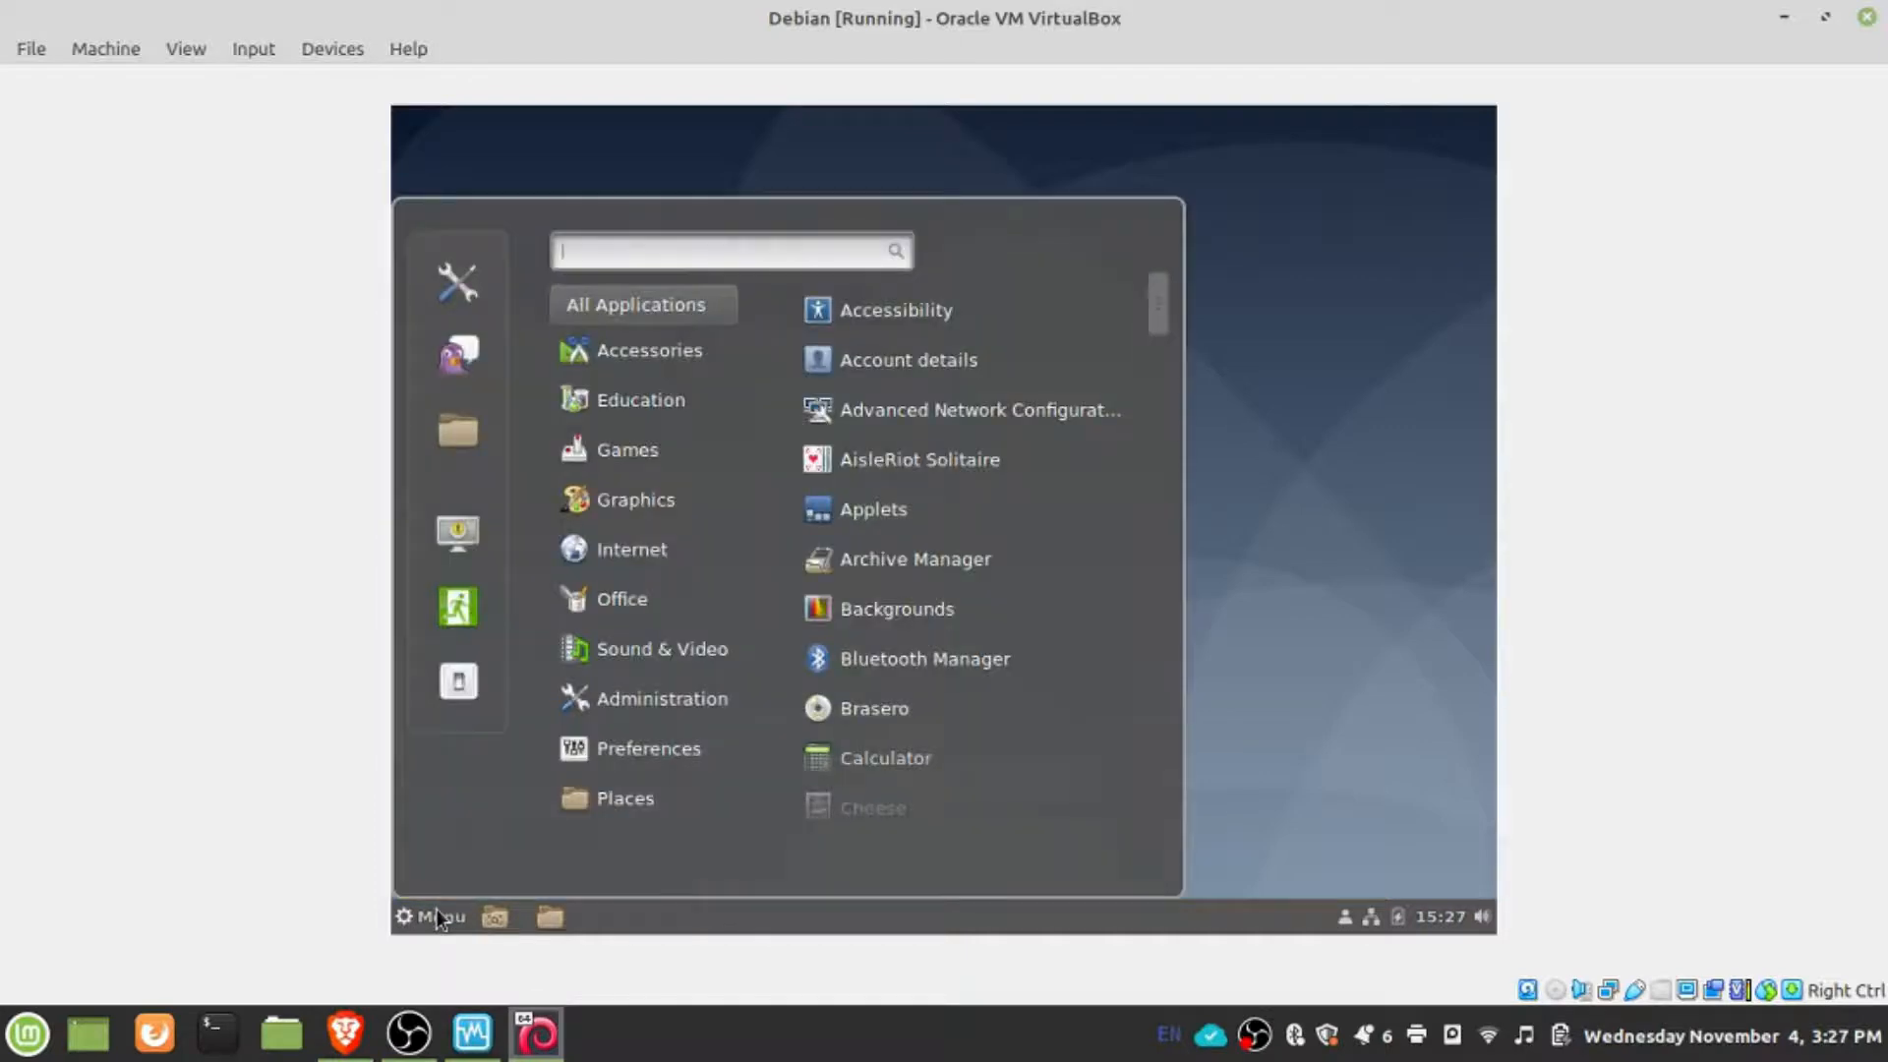
pyautogui.moveTo(568, 800)
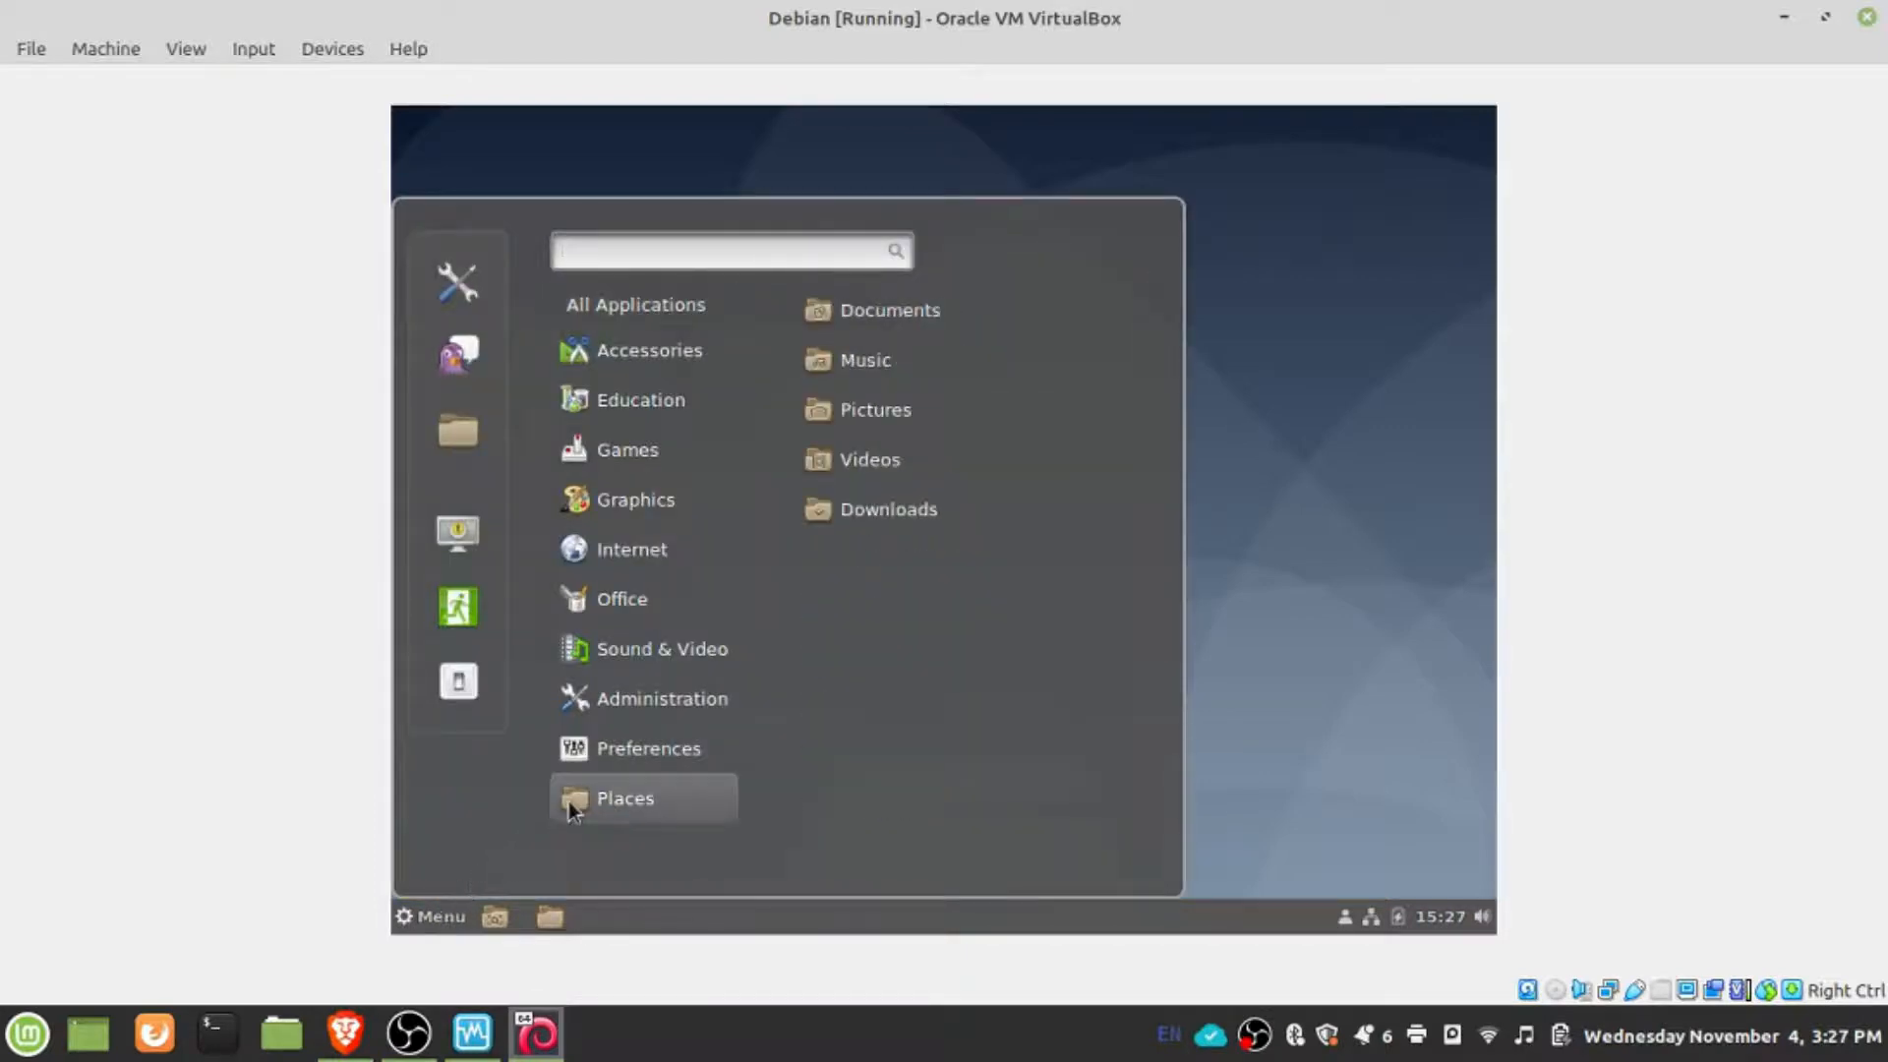
pyautogui.moveTo(612, 766)
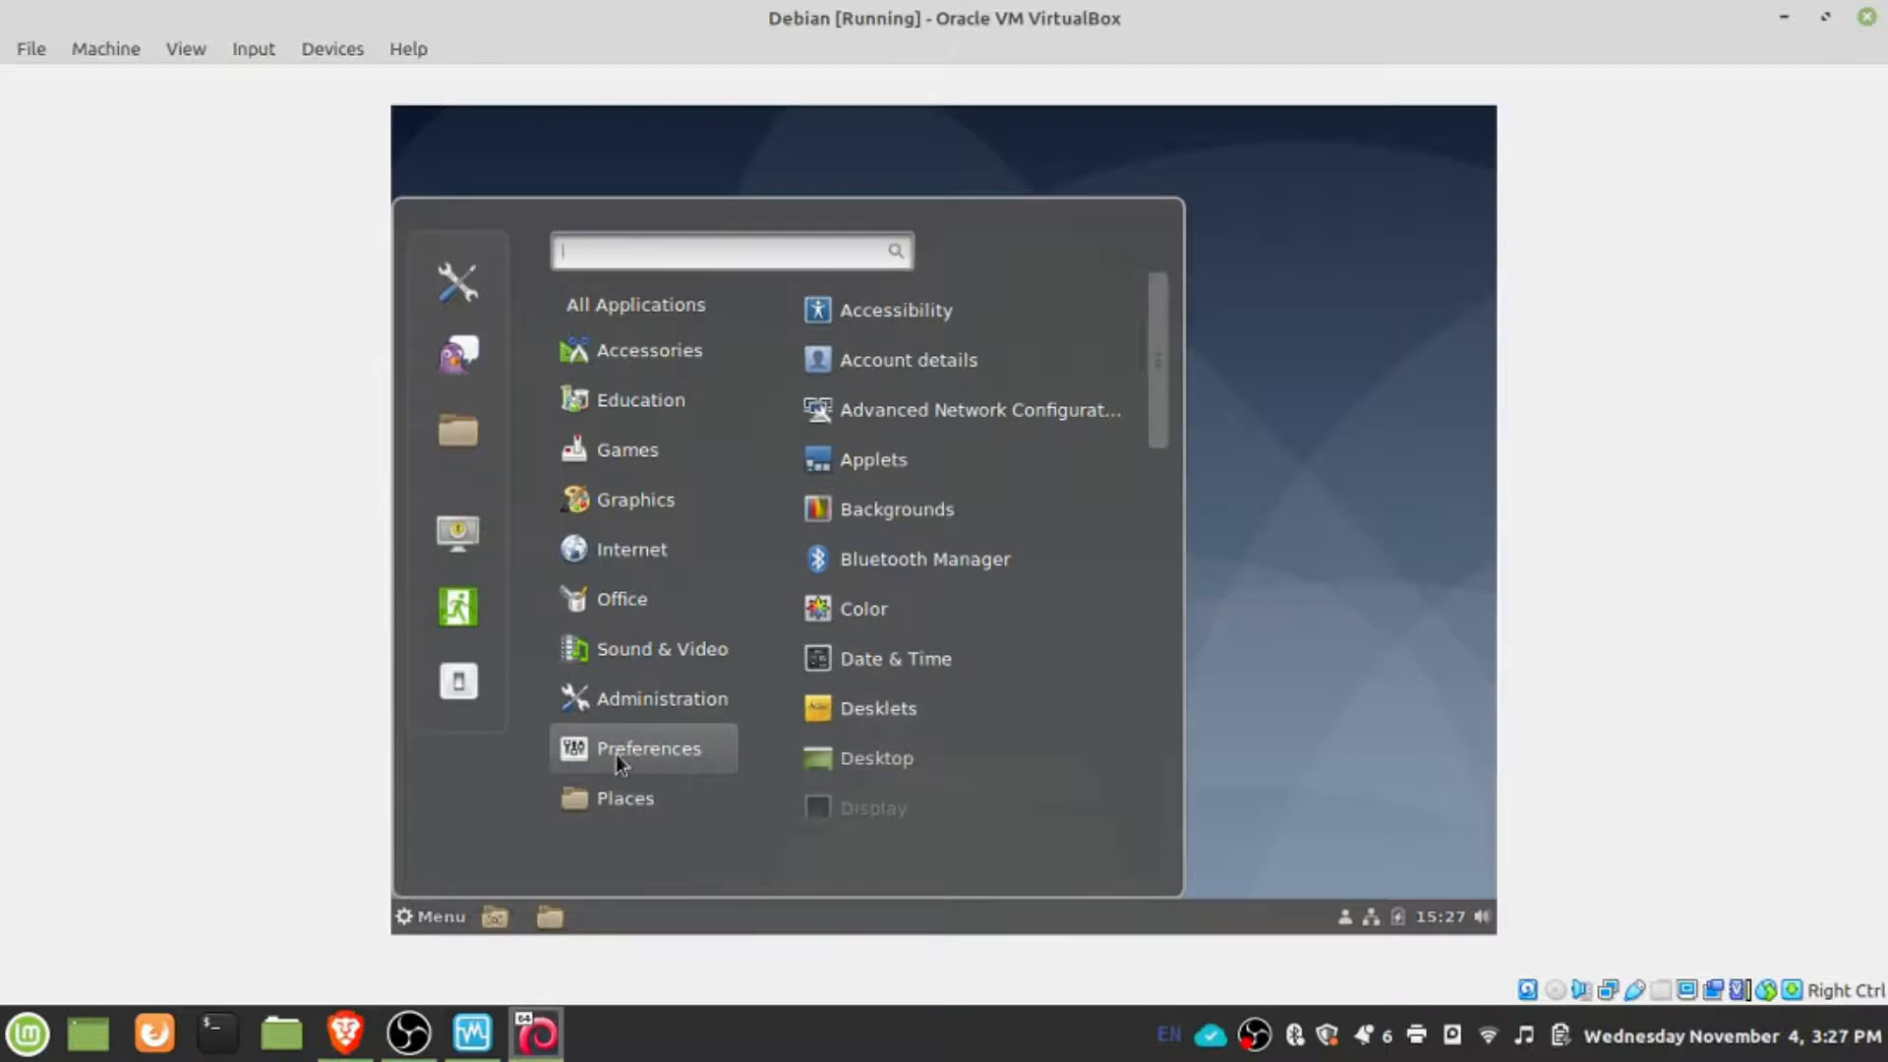
pyautogui.moveTo(632, 712)
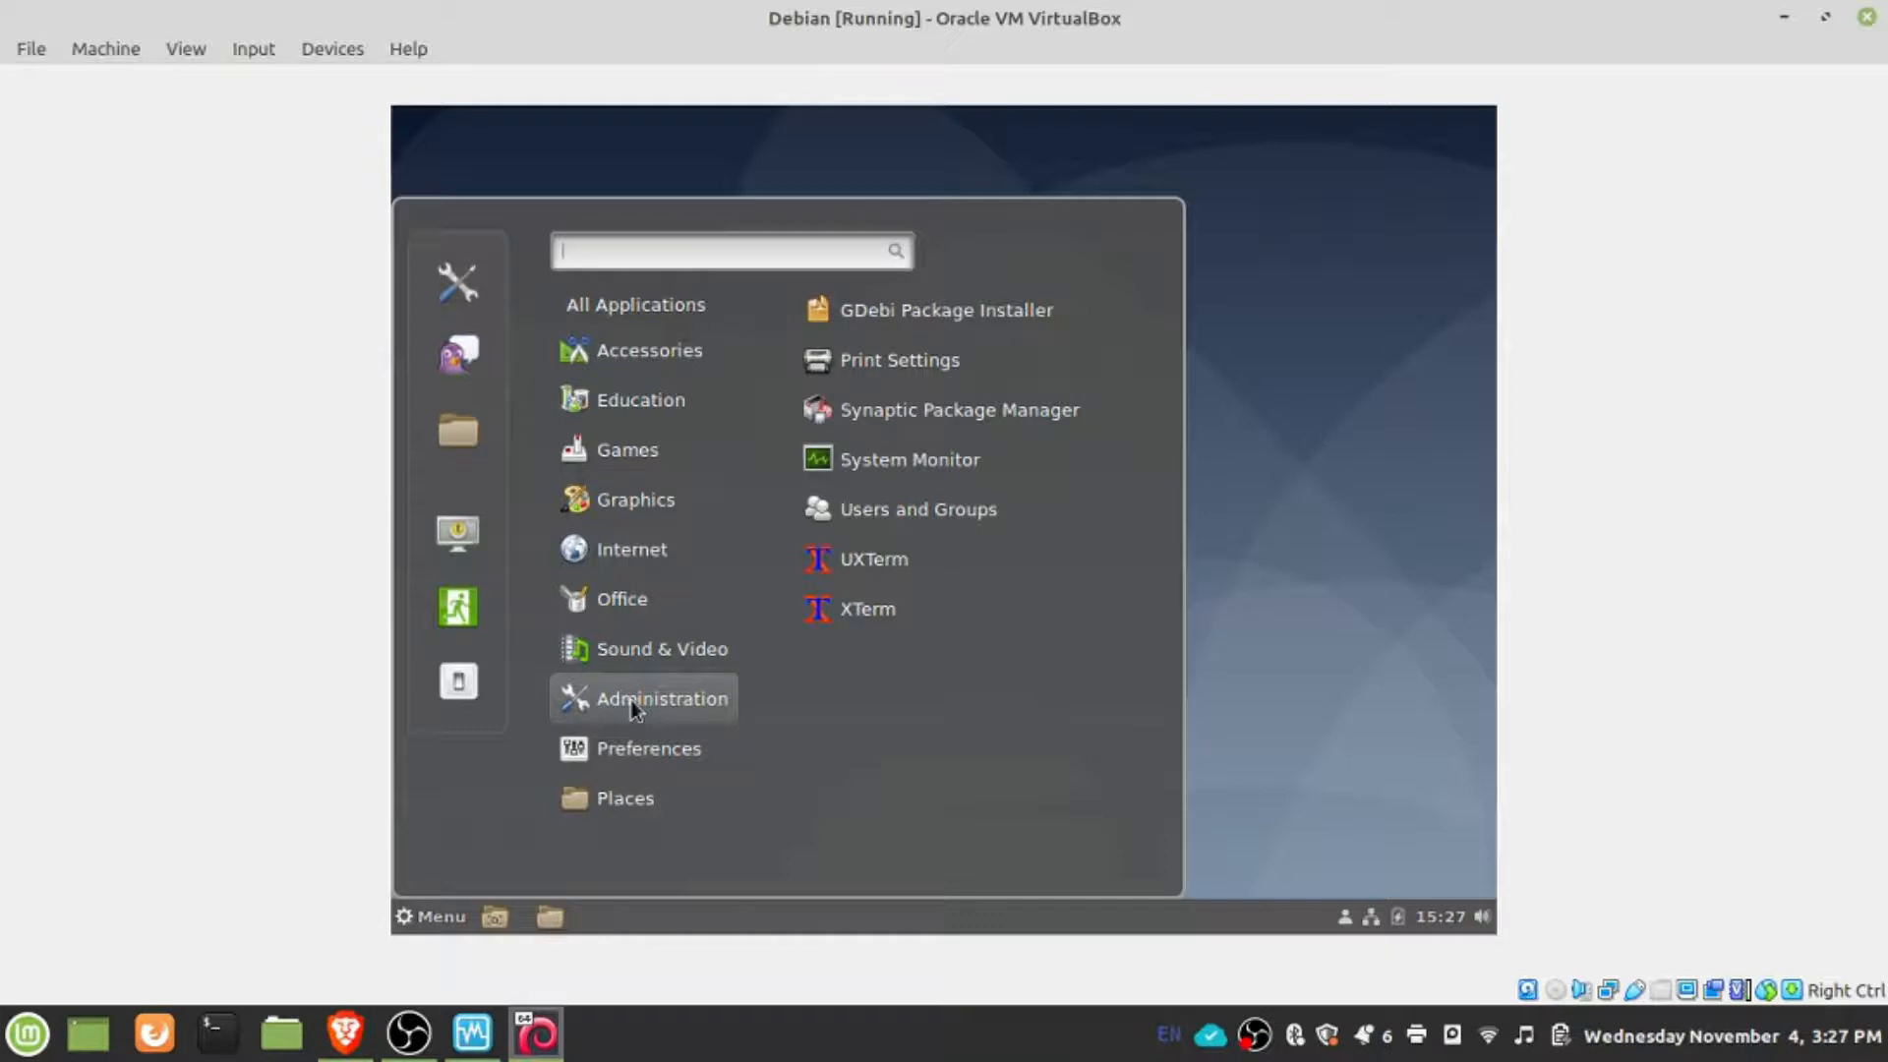
pyautogui.moveTo(644, 615)
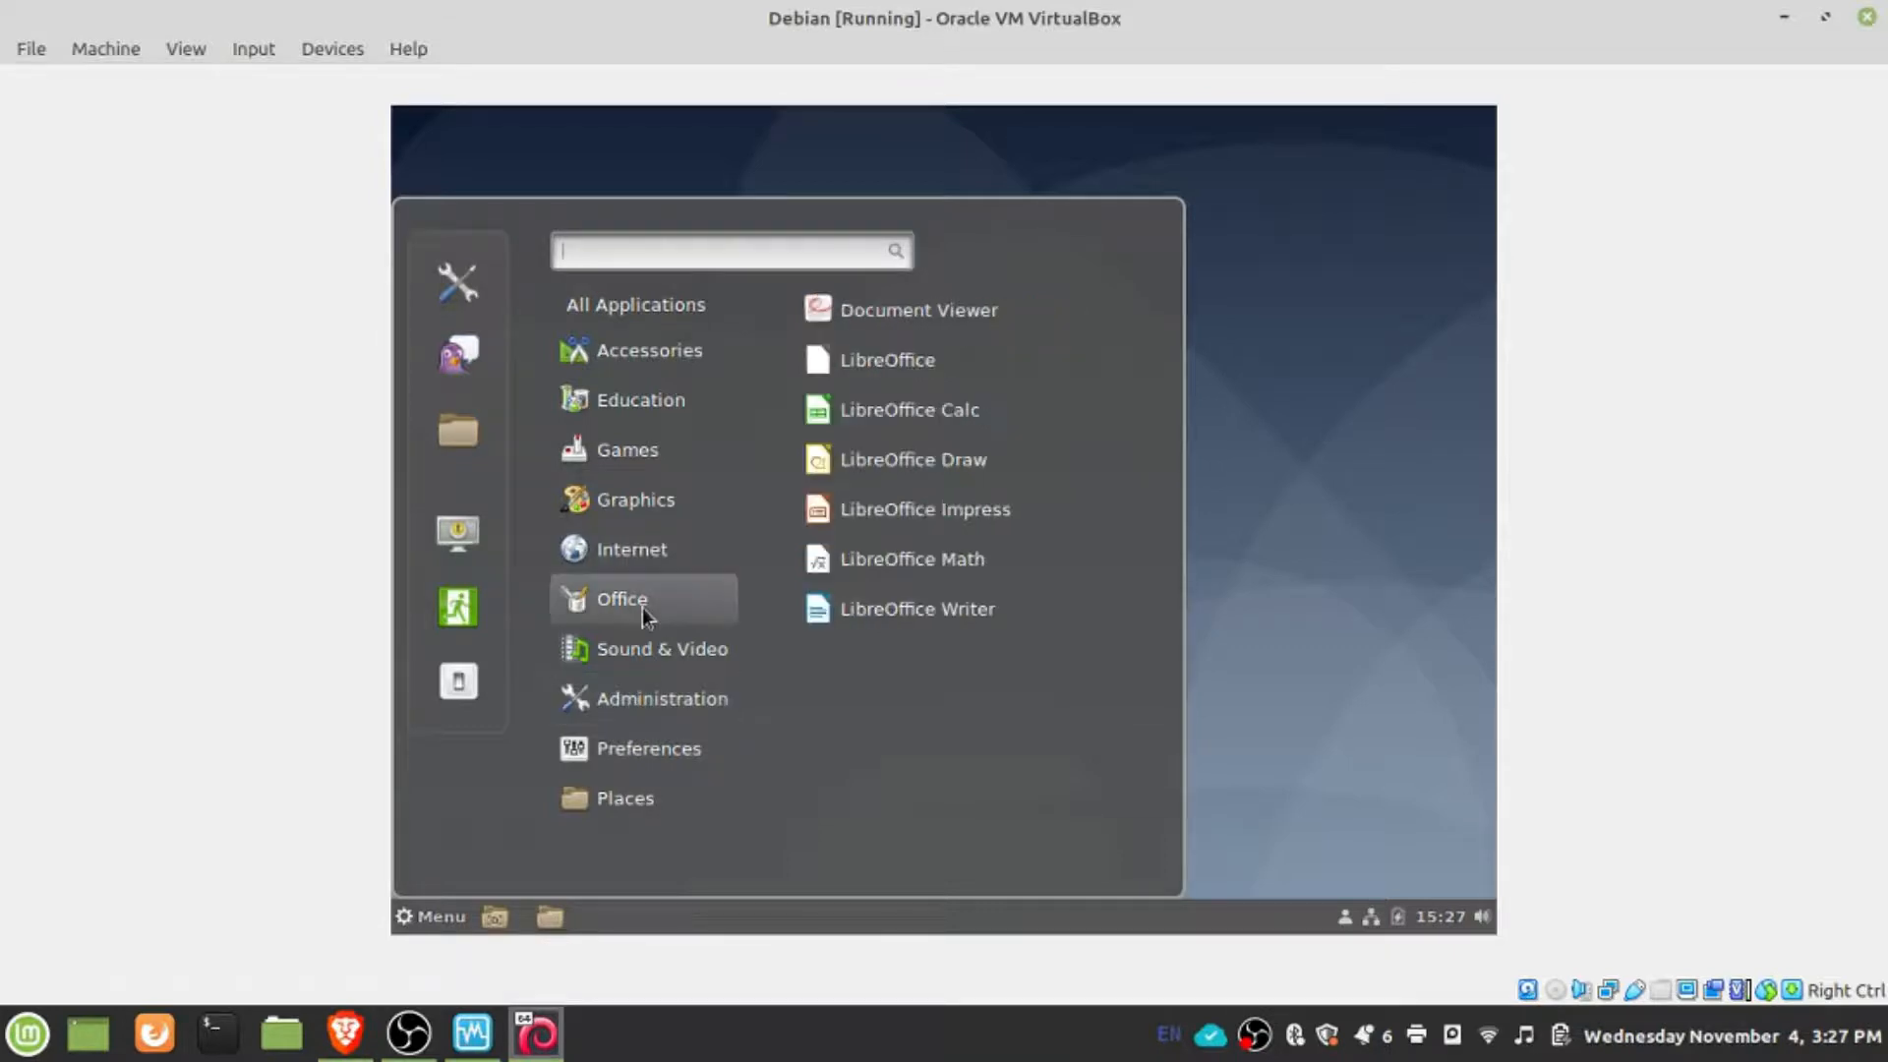
pyautogui.moveTo(647, 557)
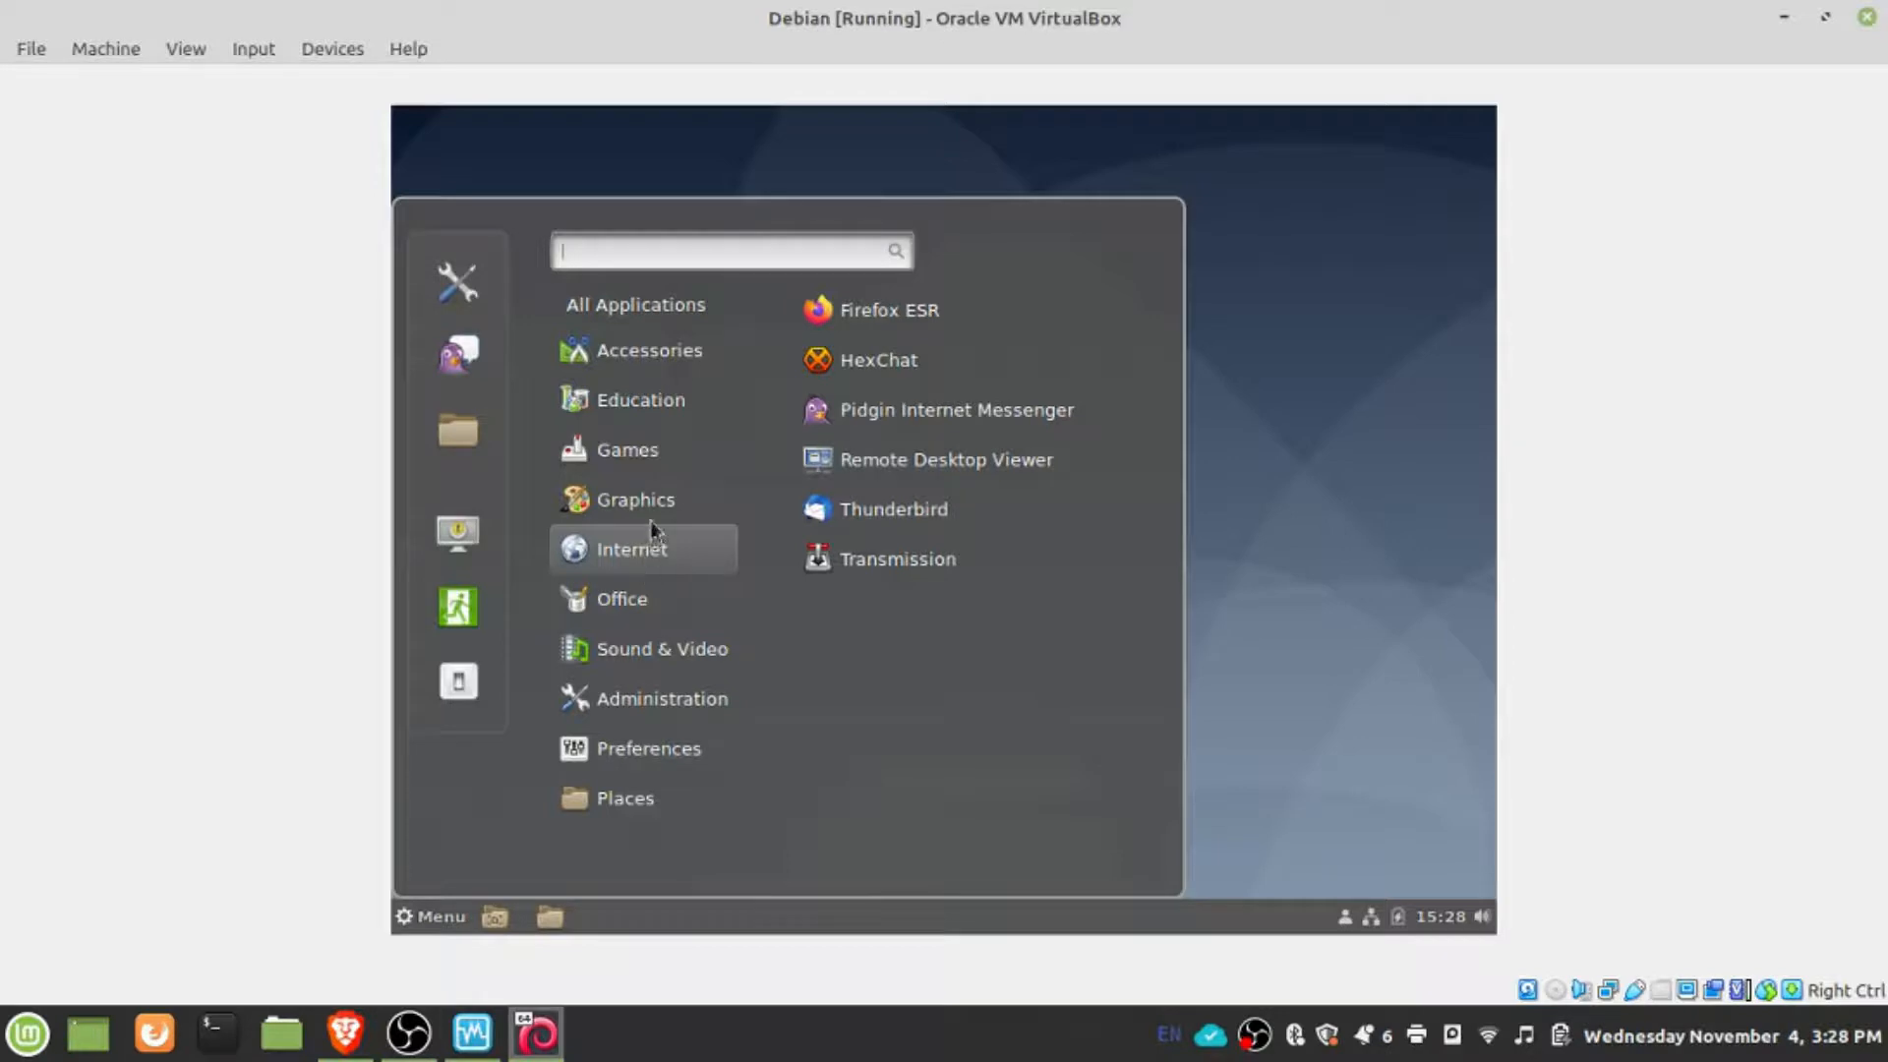
pyautogui.moveTo(651, 517)
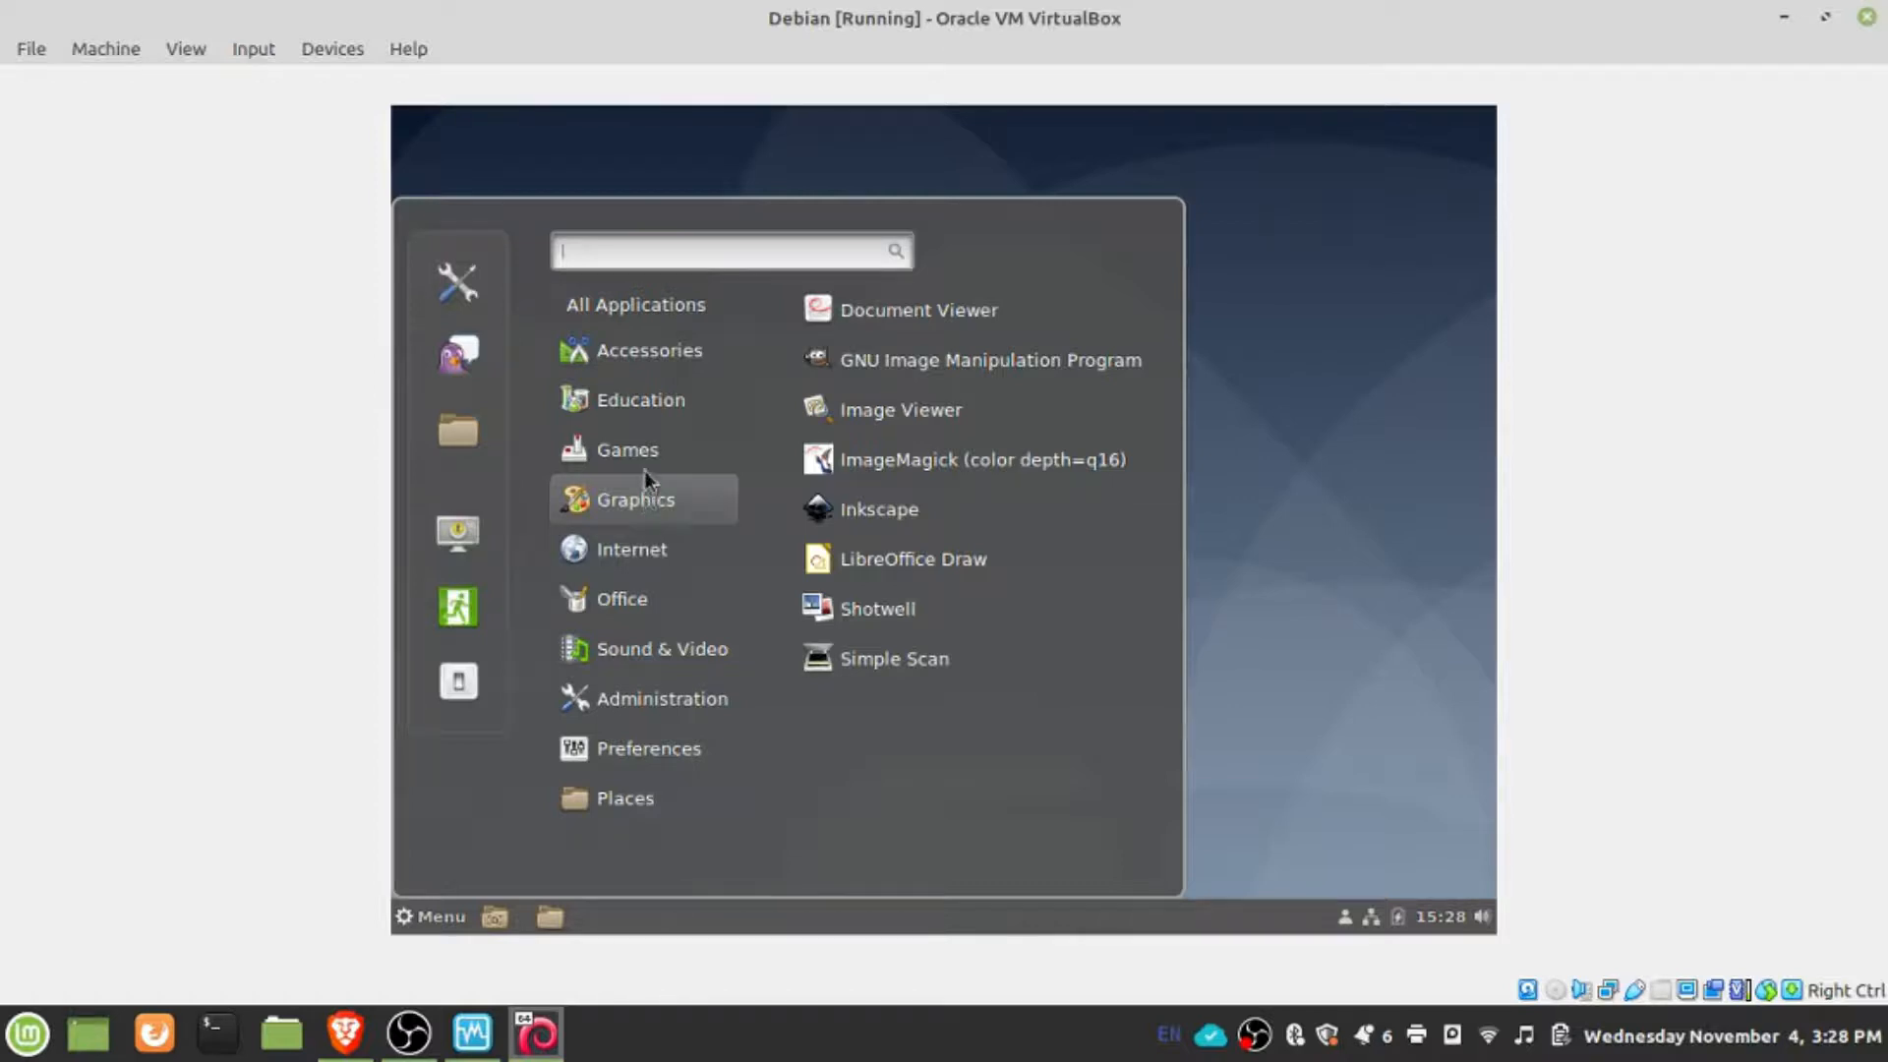
pyautogui.moveTo(646, 463)
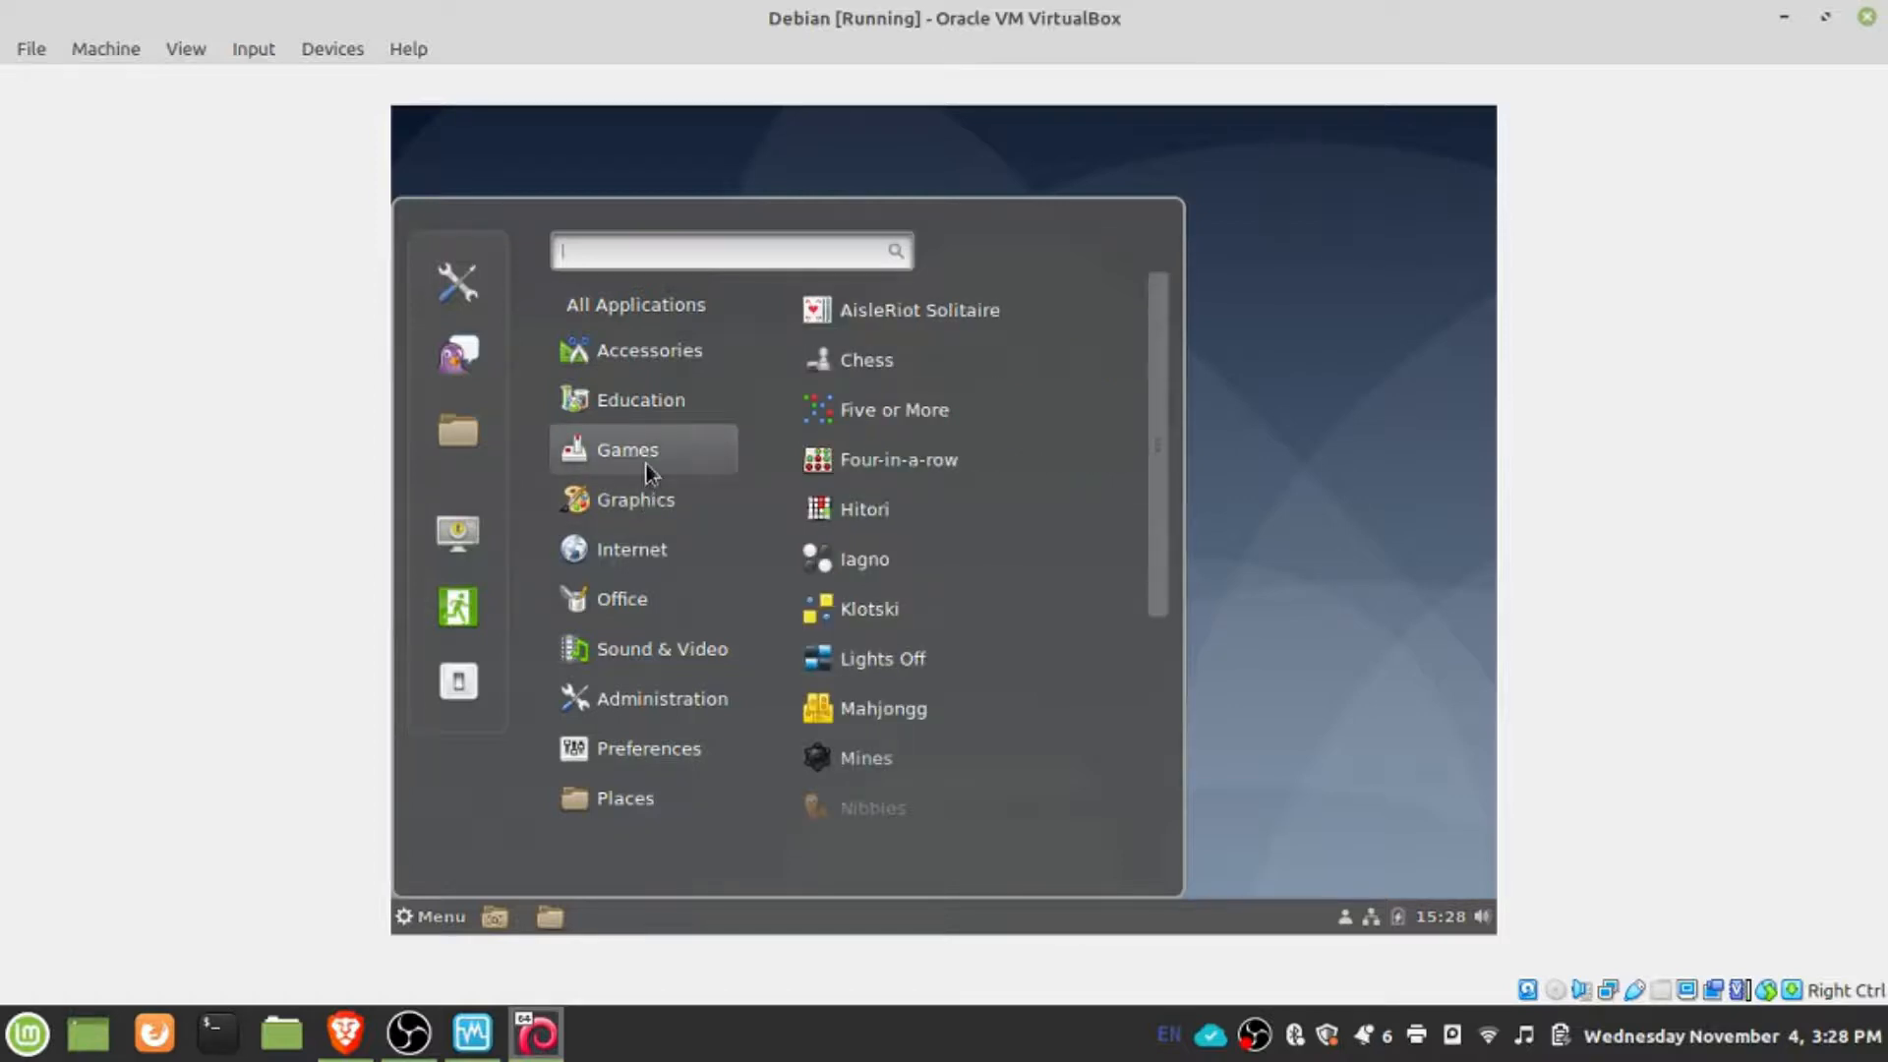
pyautogui.moveTo(661, 409)
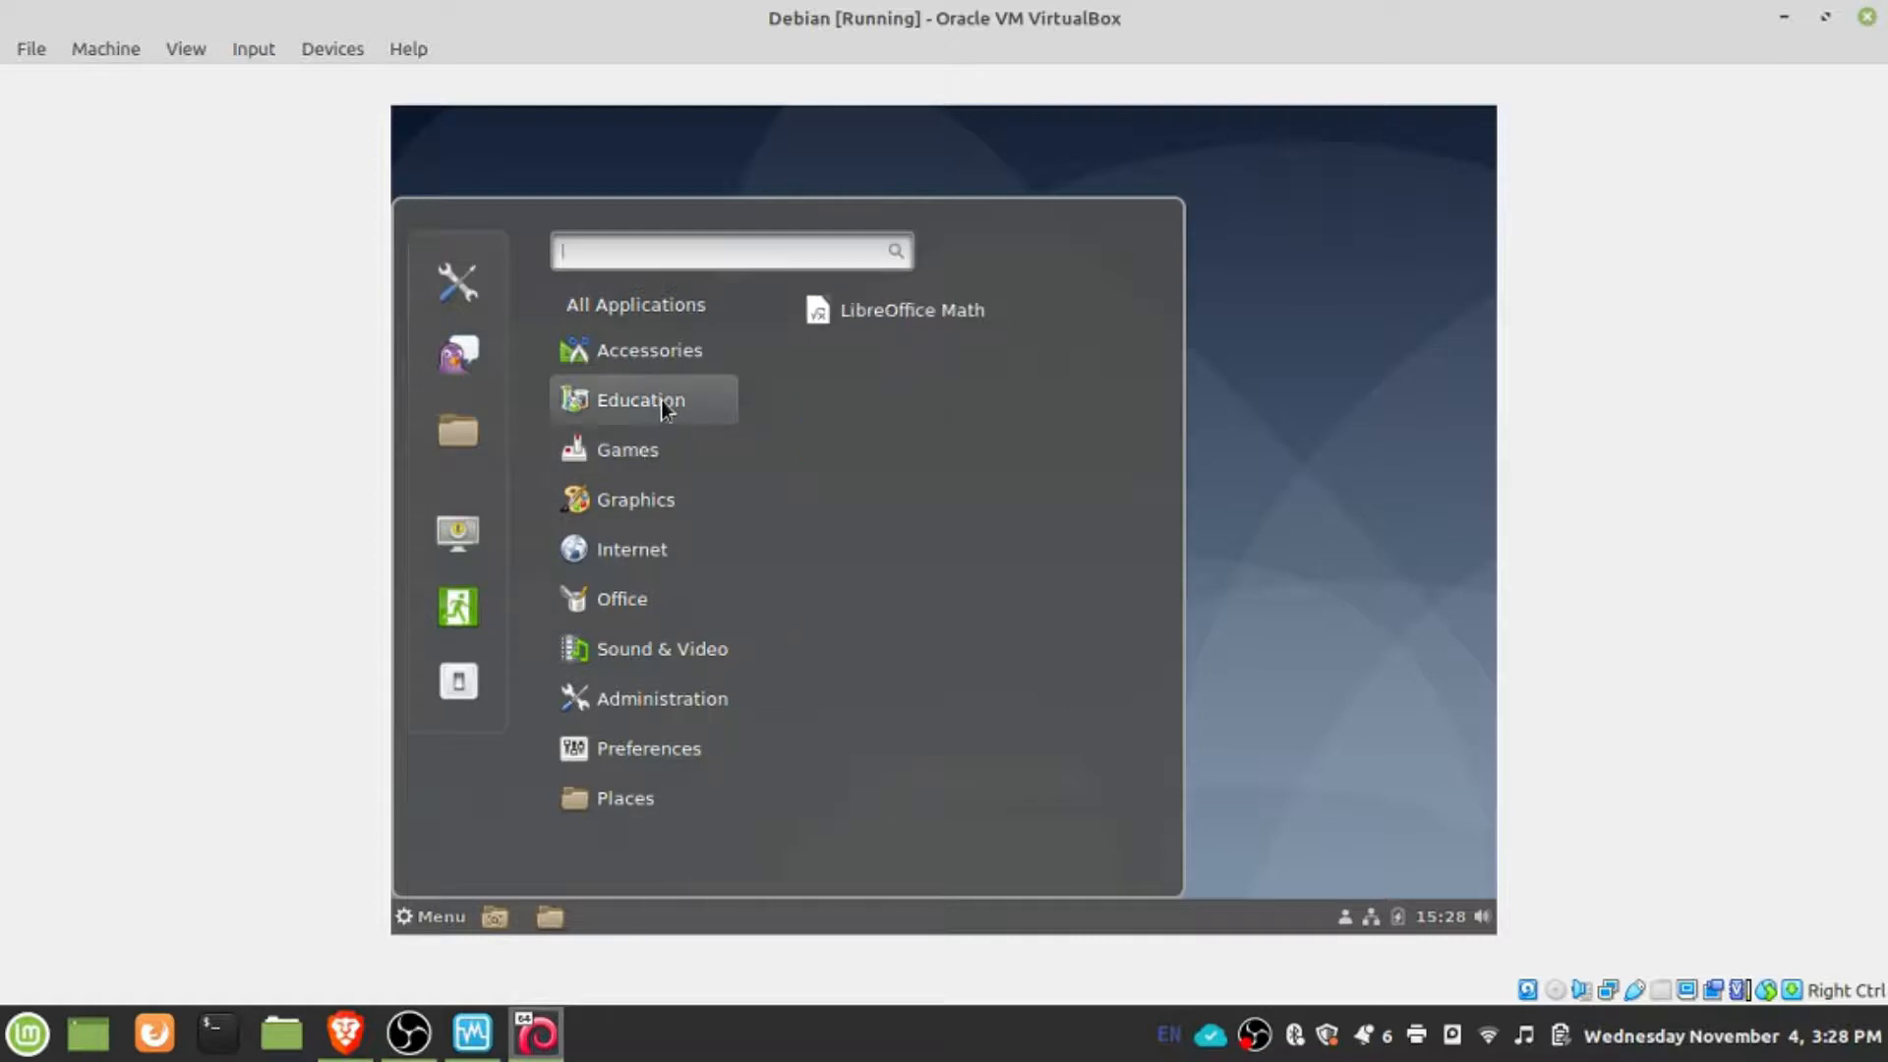
pyautogui.moveTo(664, 377)
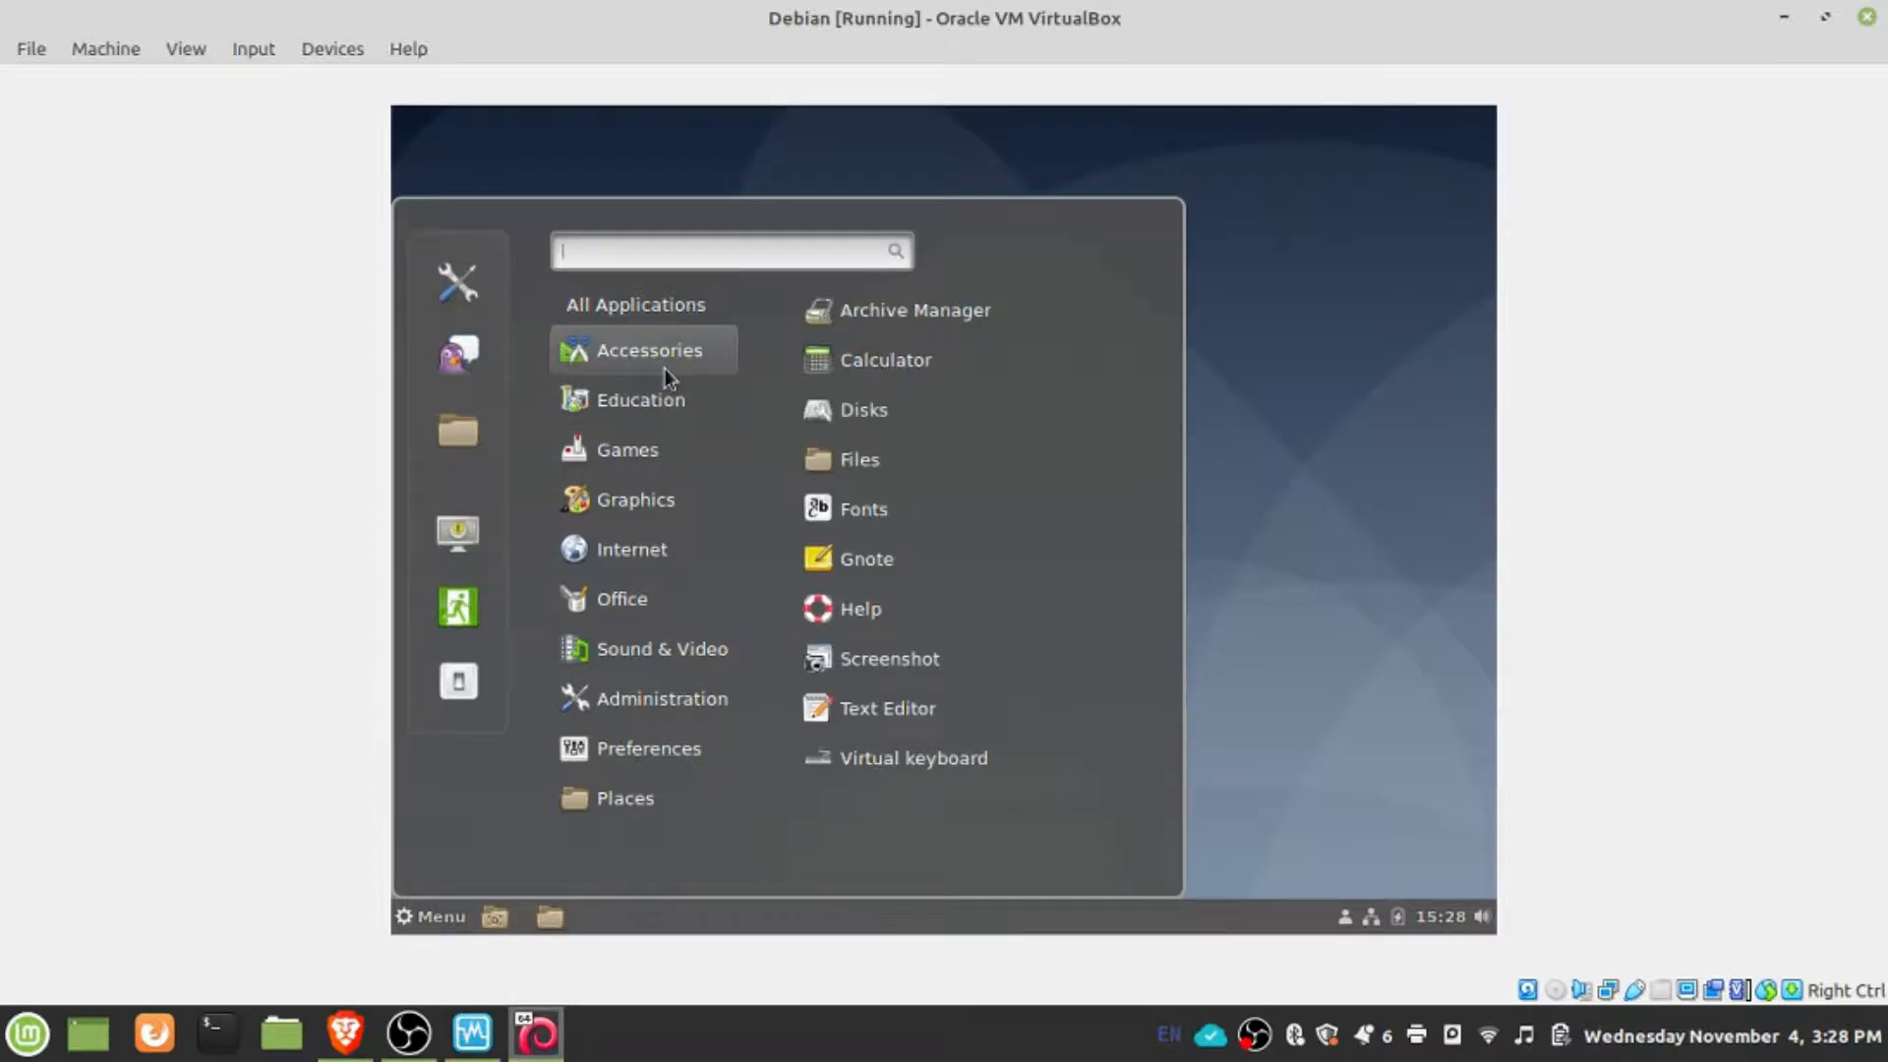
pyautogui.click(1318, 687)
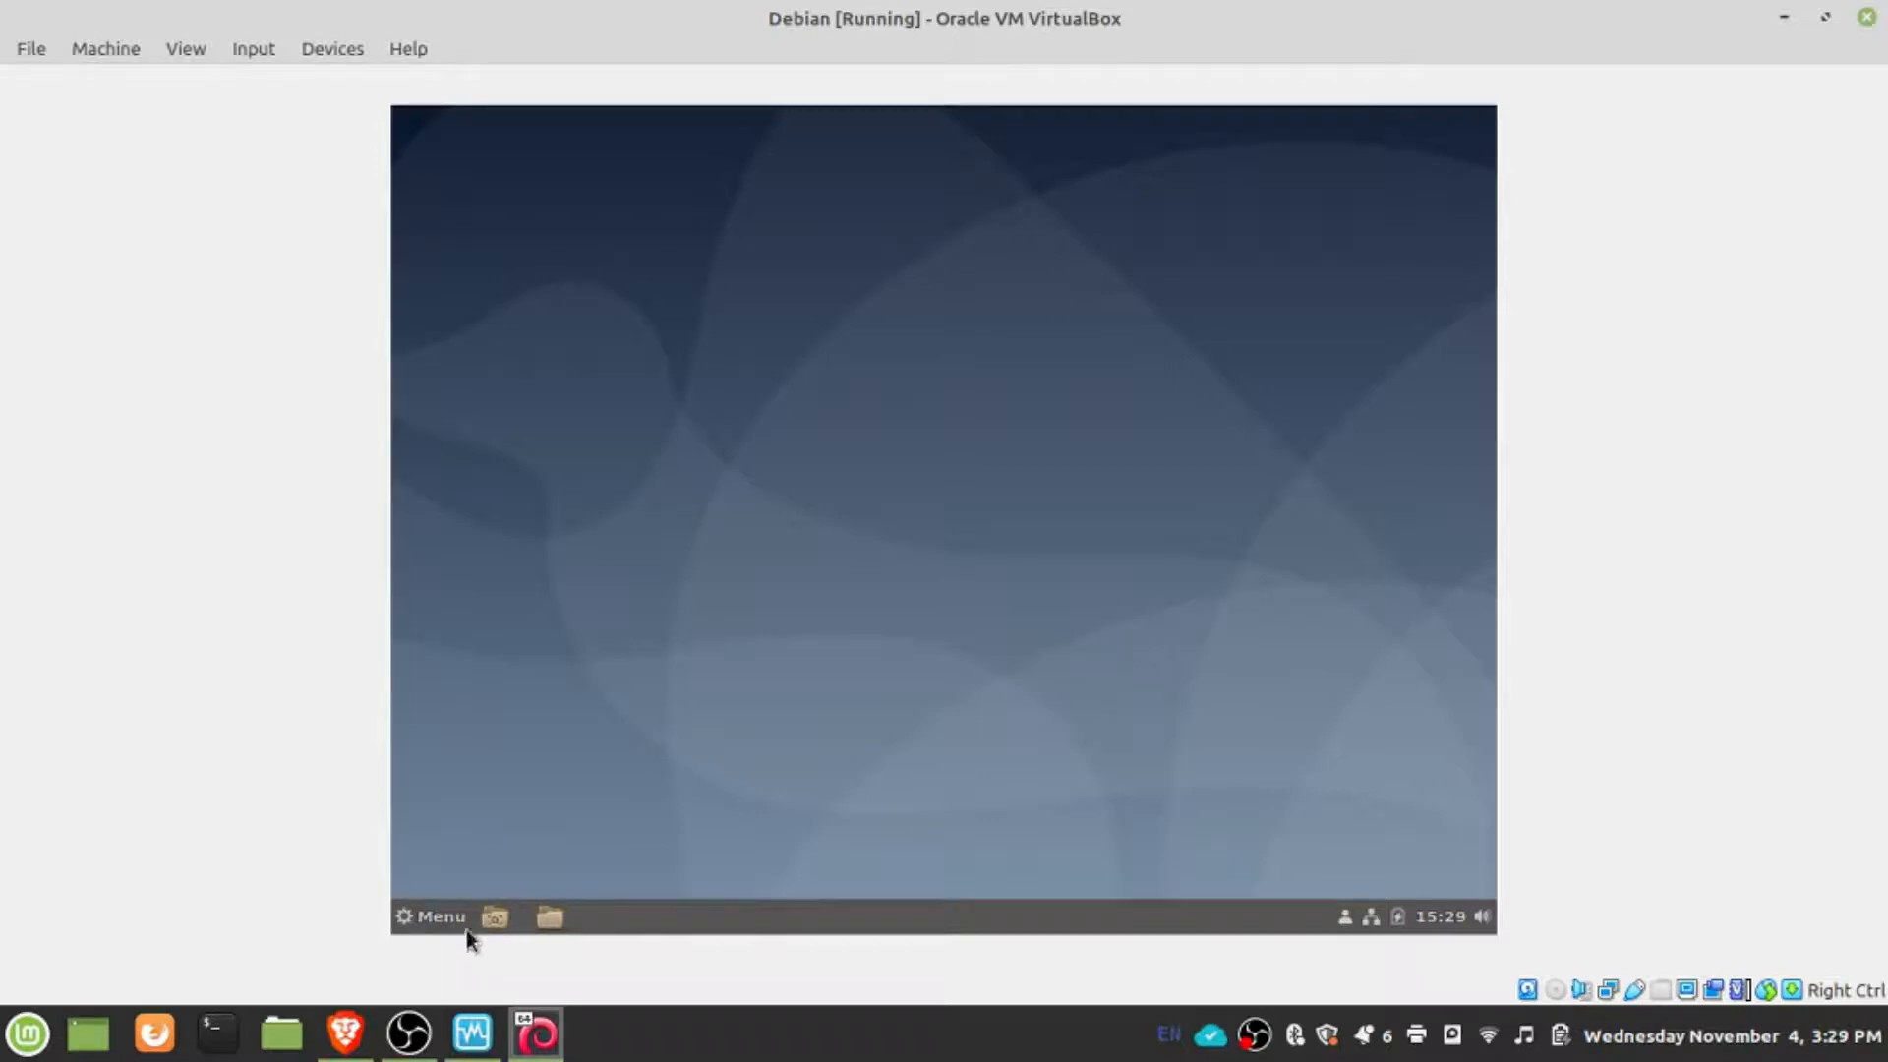
# - Open UXTerm and try to run sudo adduser, entering the account password at the sudo prompt
pyautogui.click(439, 916)
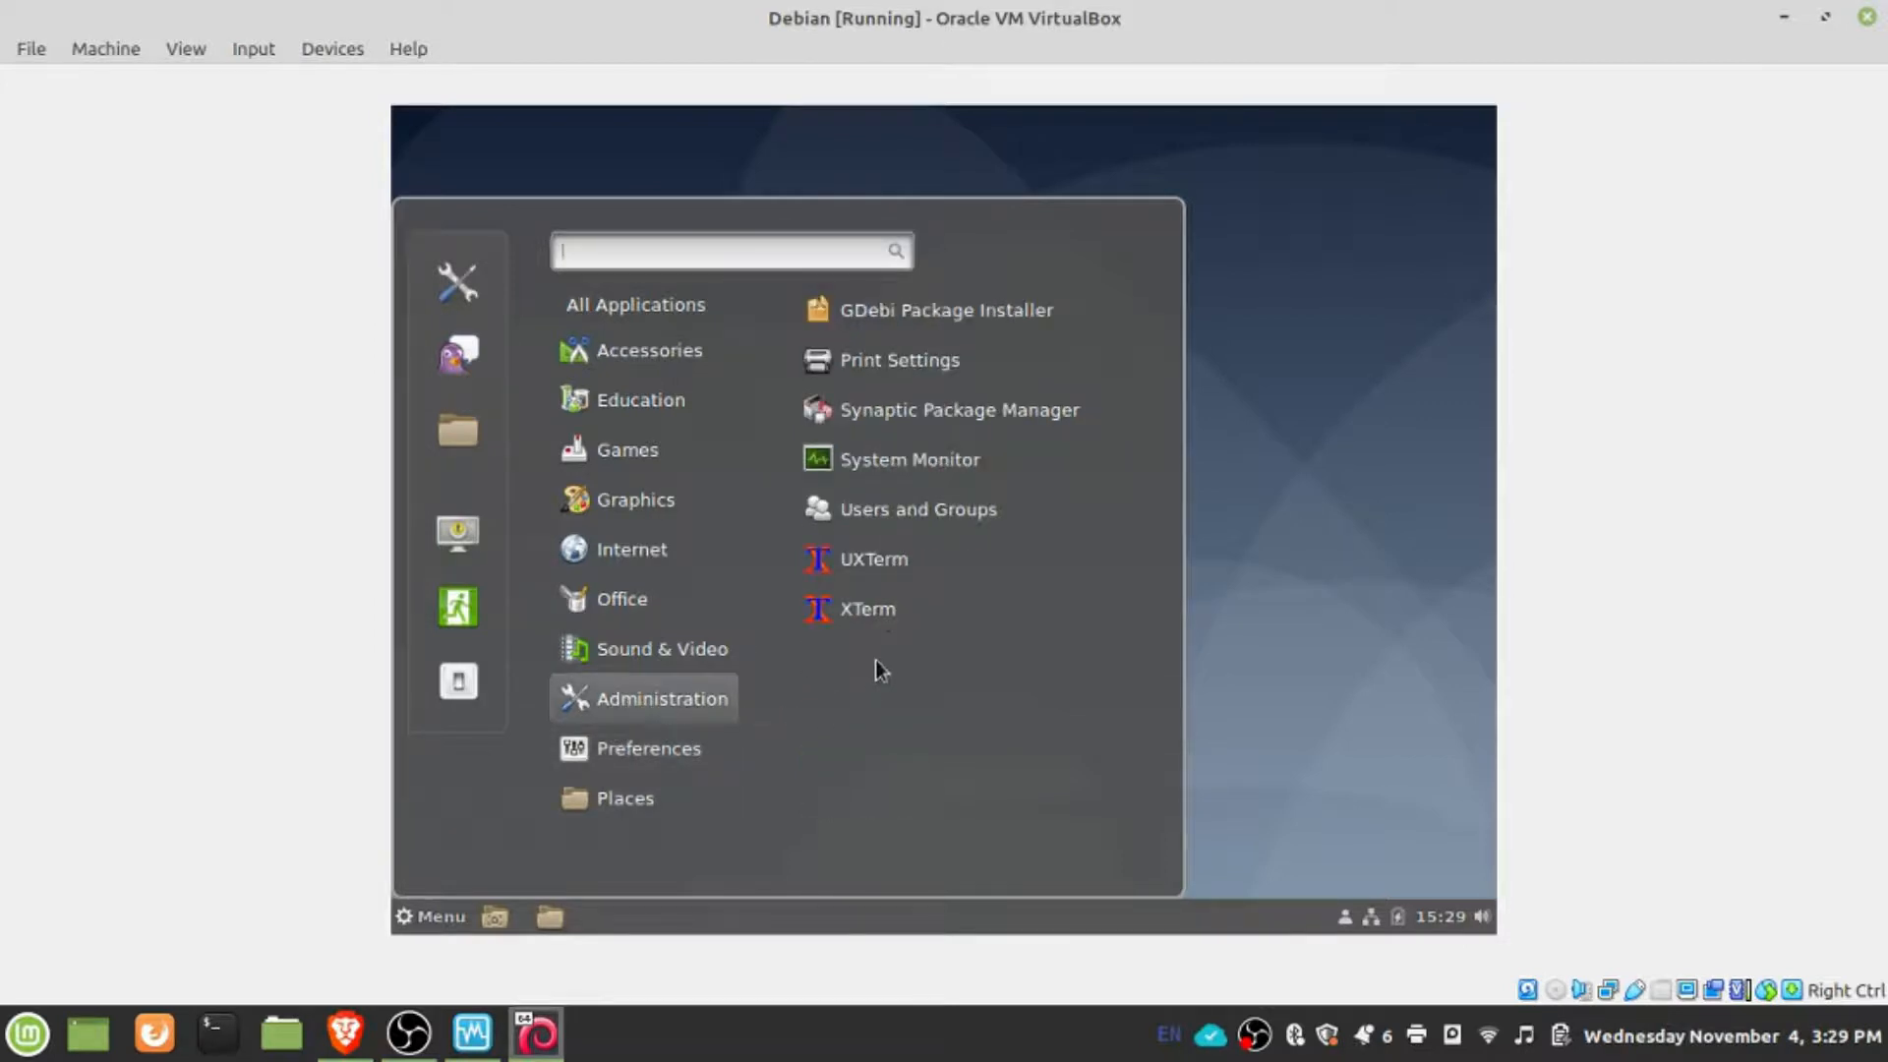
pyautogui.click(895, 578)
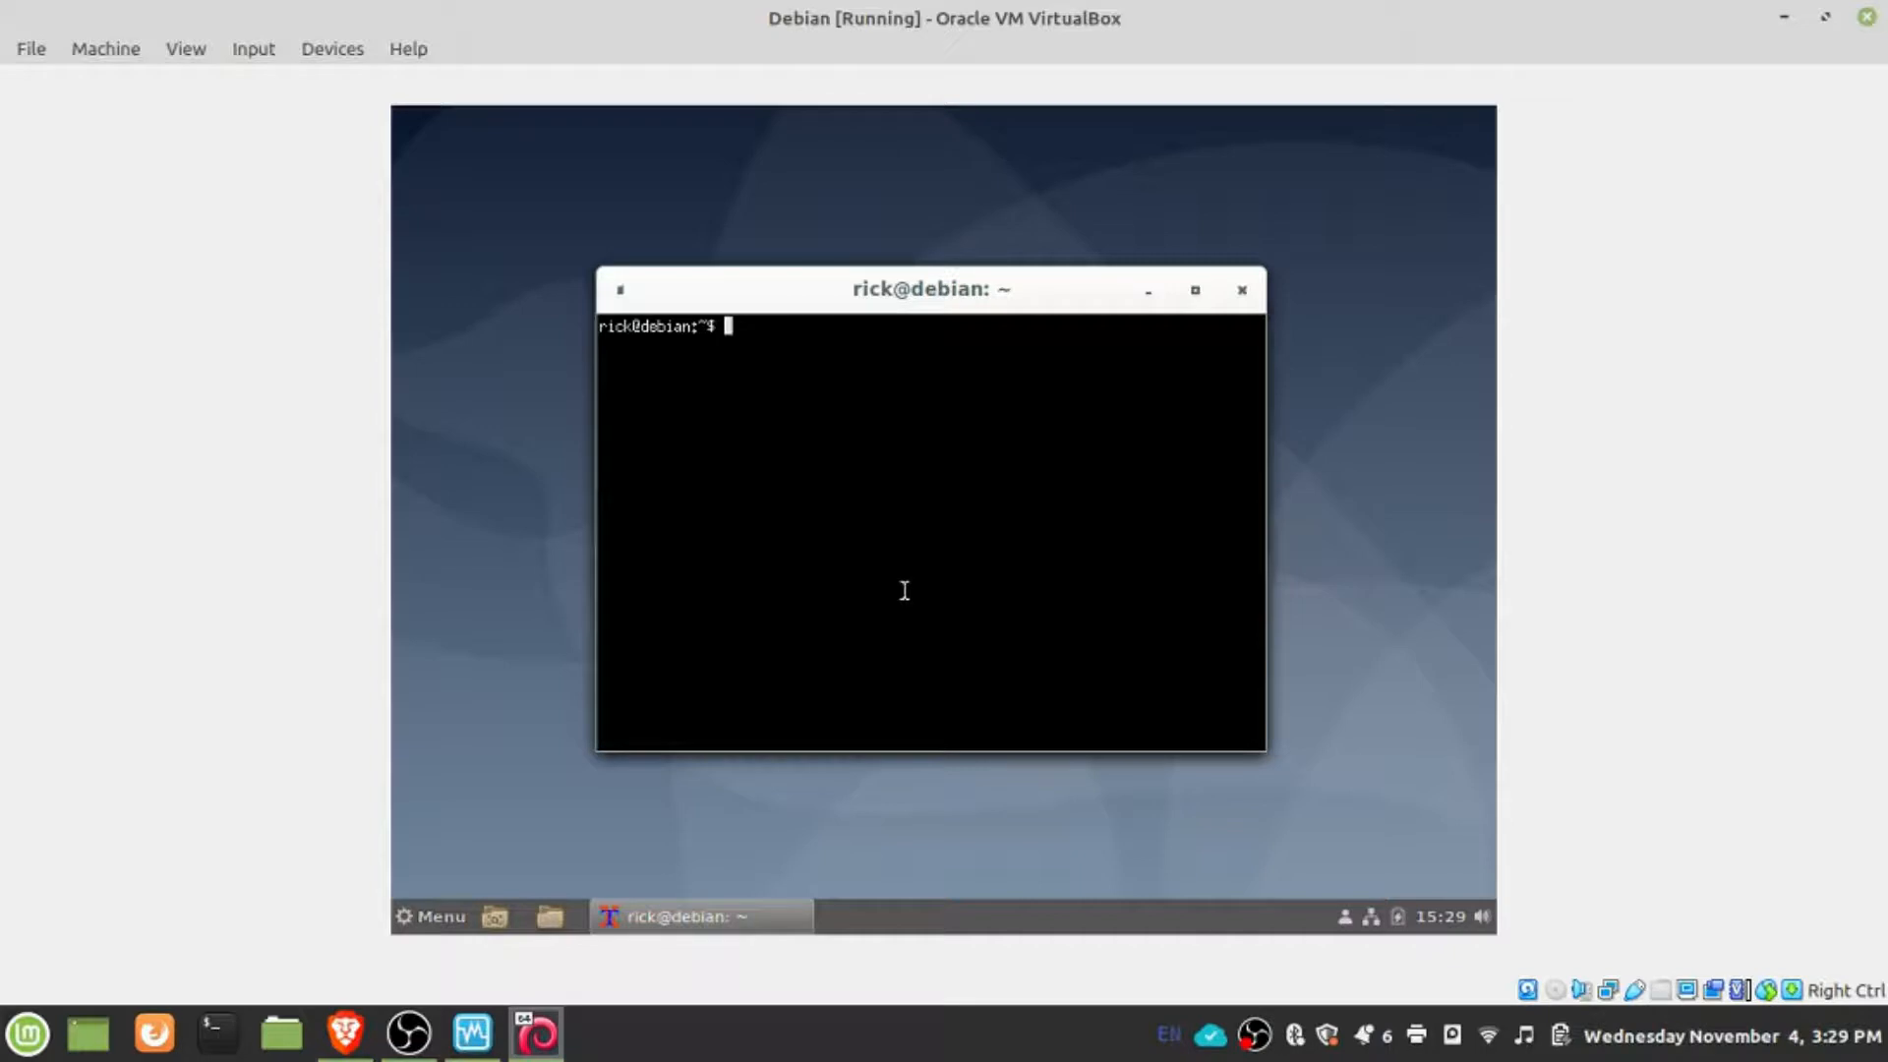
pyautogui.write('sudo adduser')
pyautogui.press('Return')
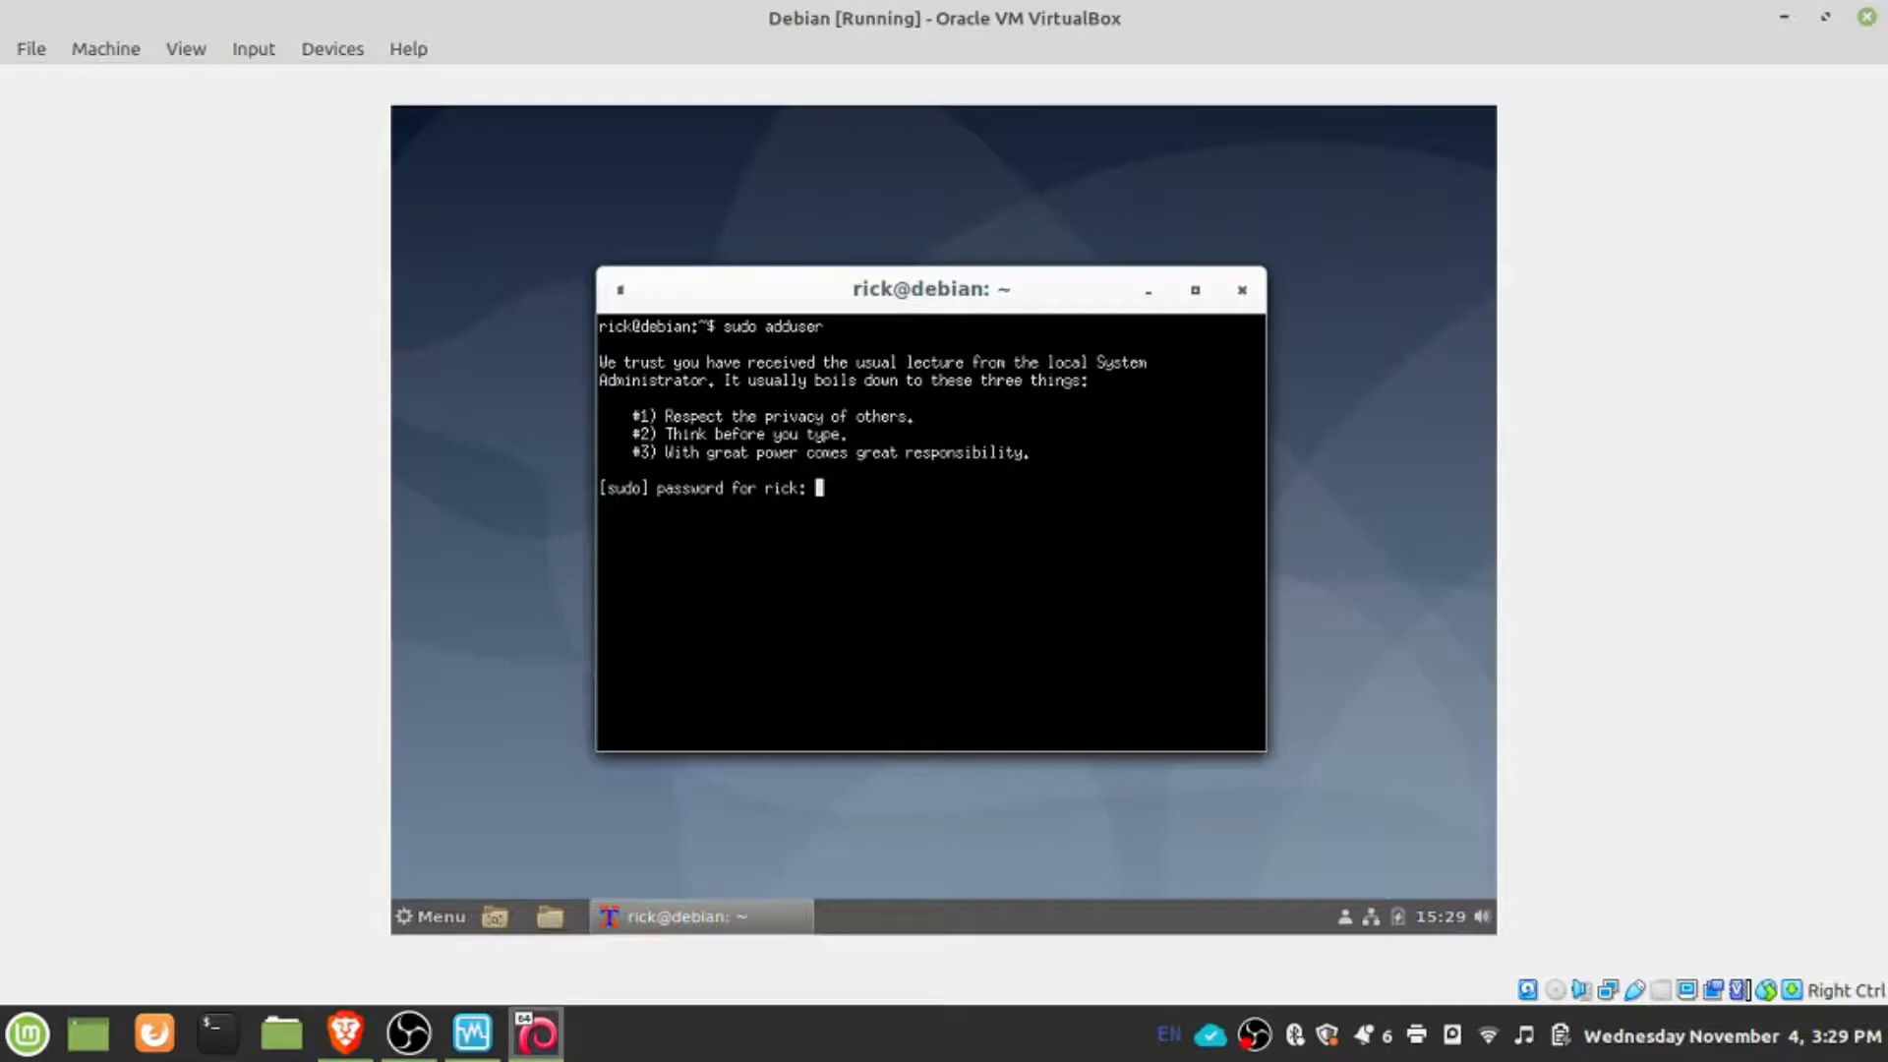
pyautogui.press('Return')
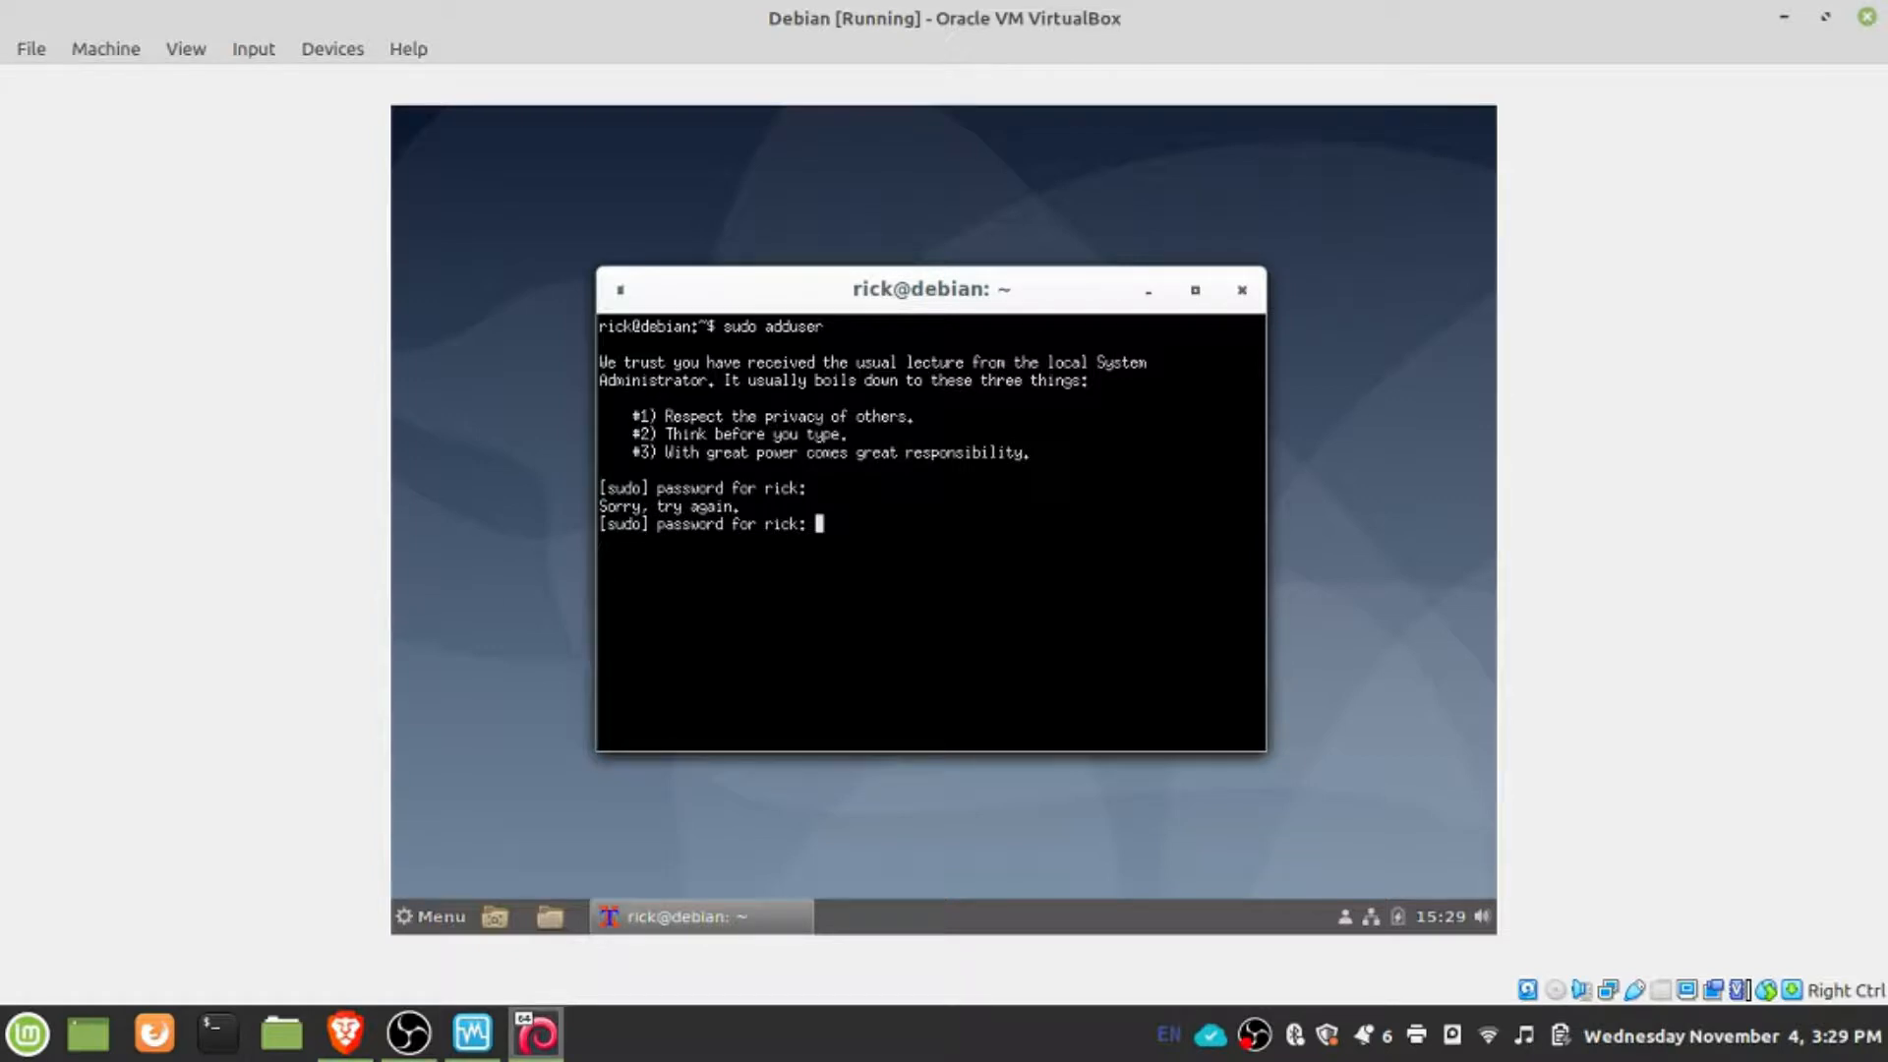
pyautogui.press('Return')
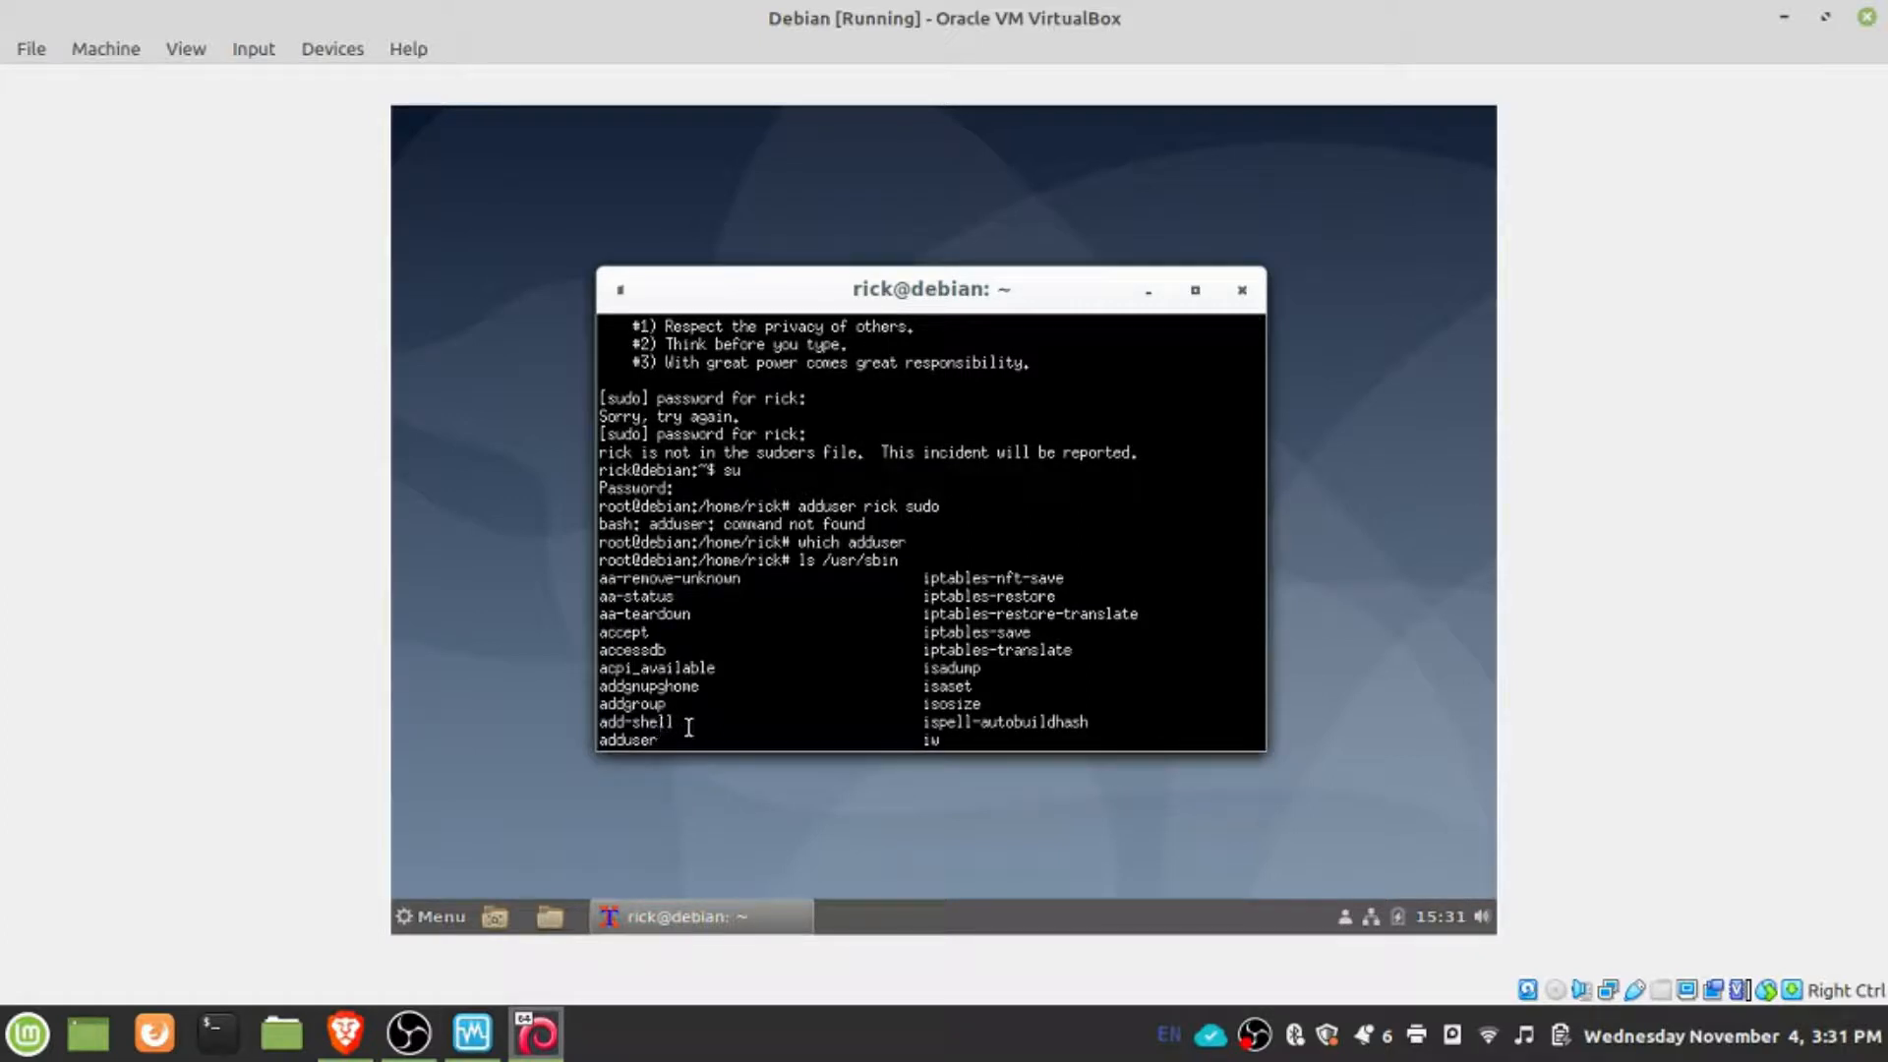
# - Print the root shell's search path with echo $PATH
pyautogui.press('BackSpace')
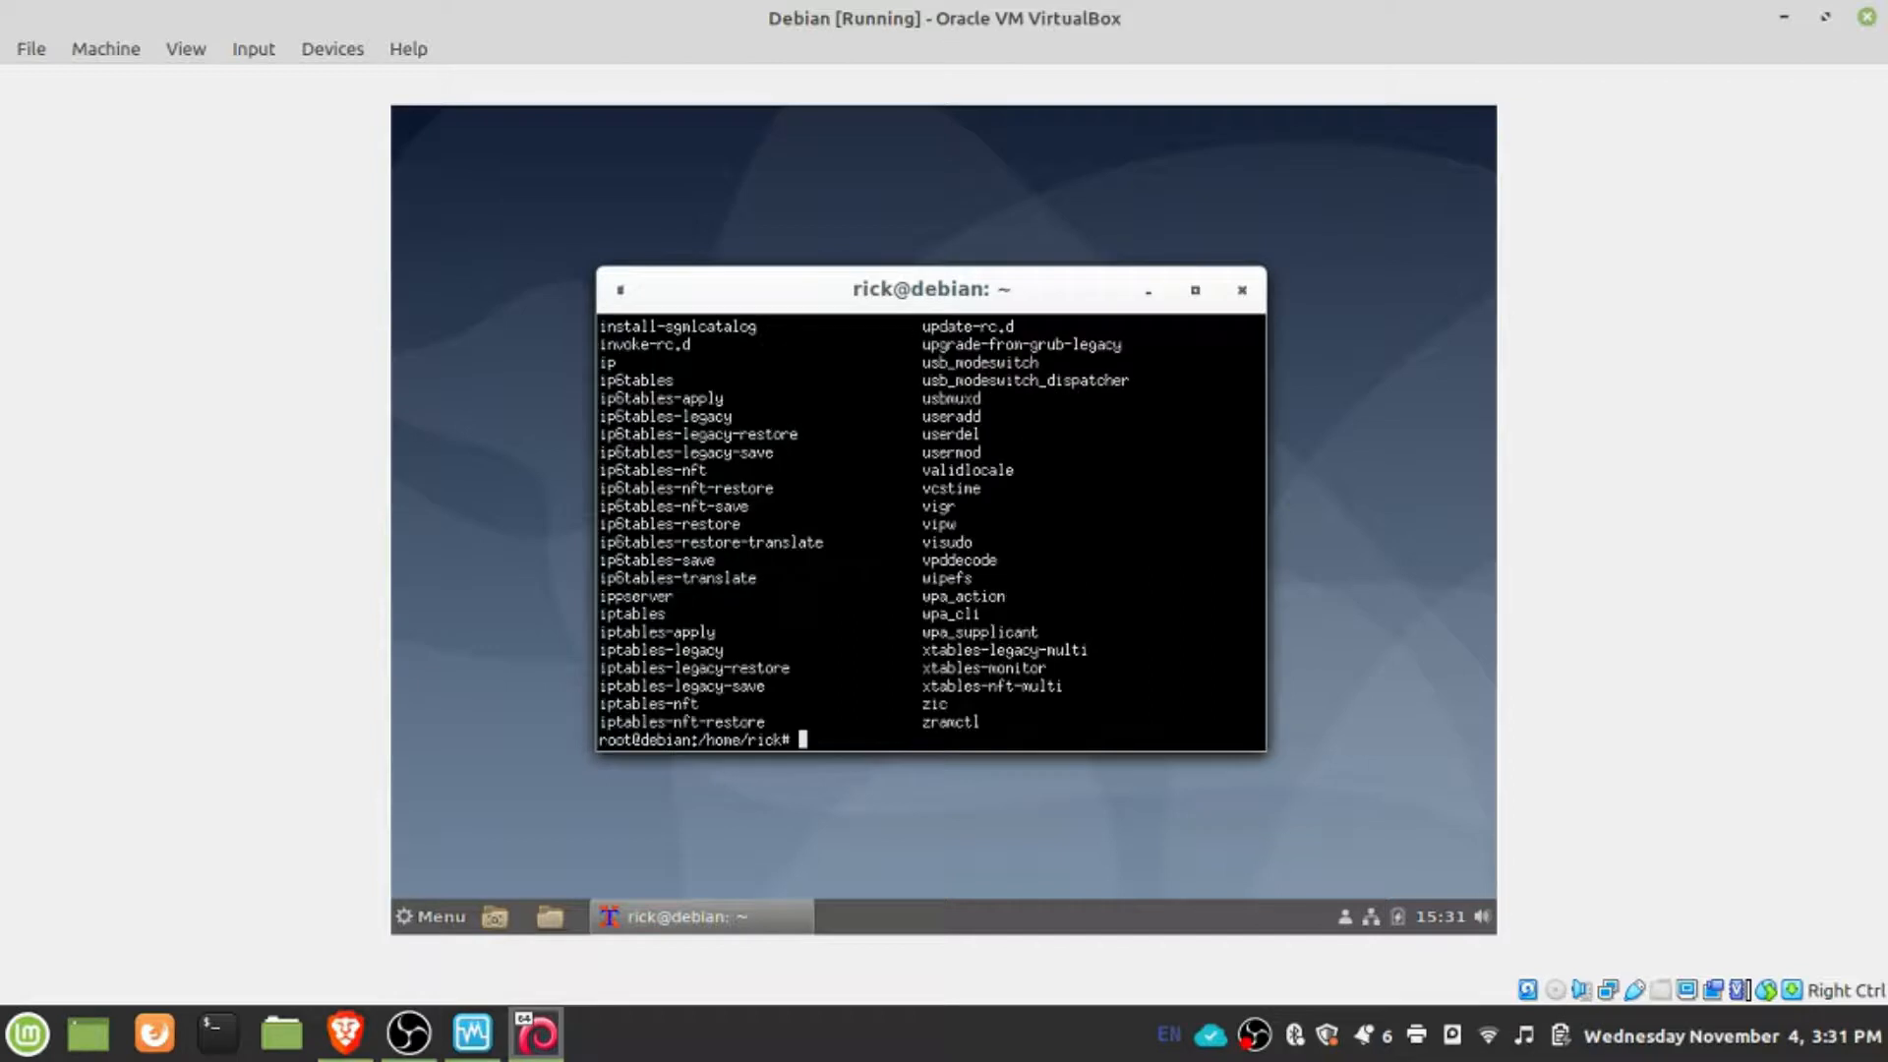
pyautogui.write('echo $PATH')
pyautogui.press('Return')
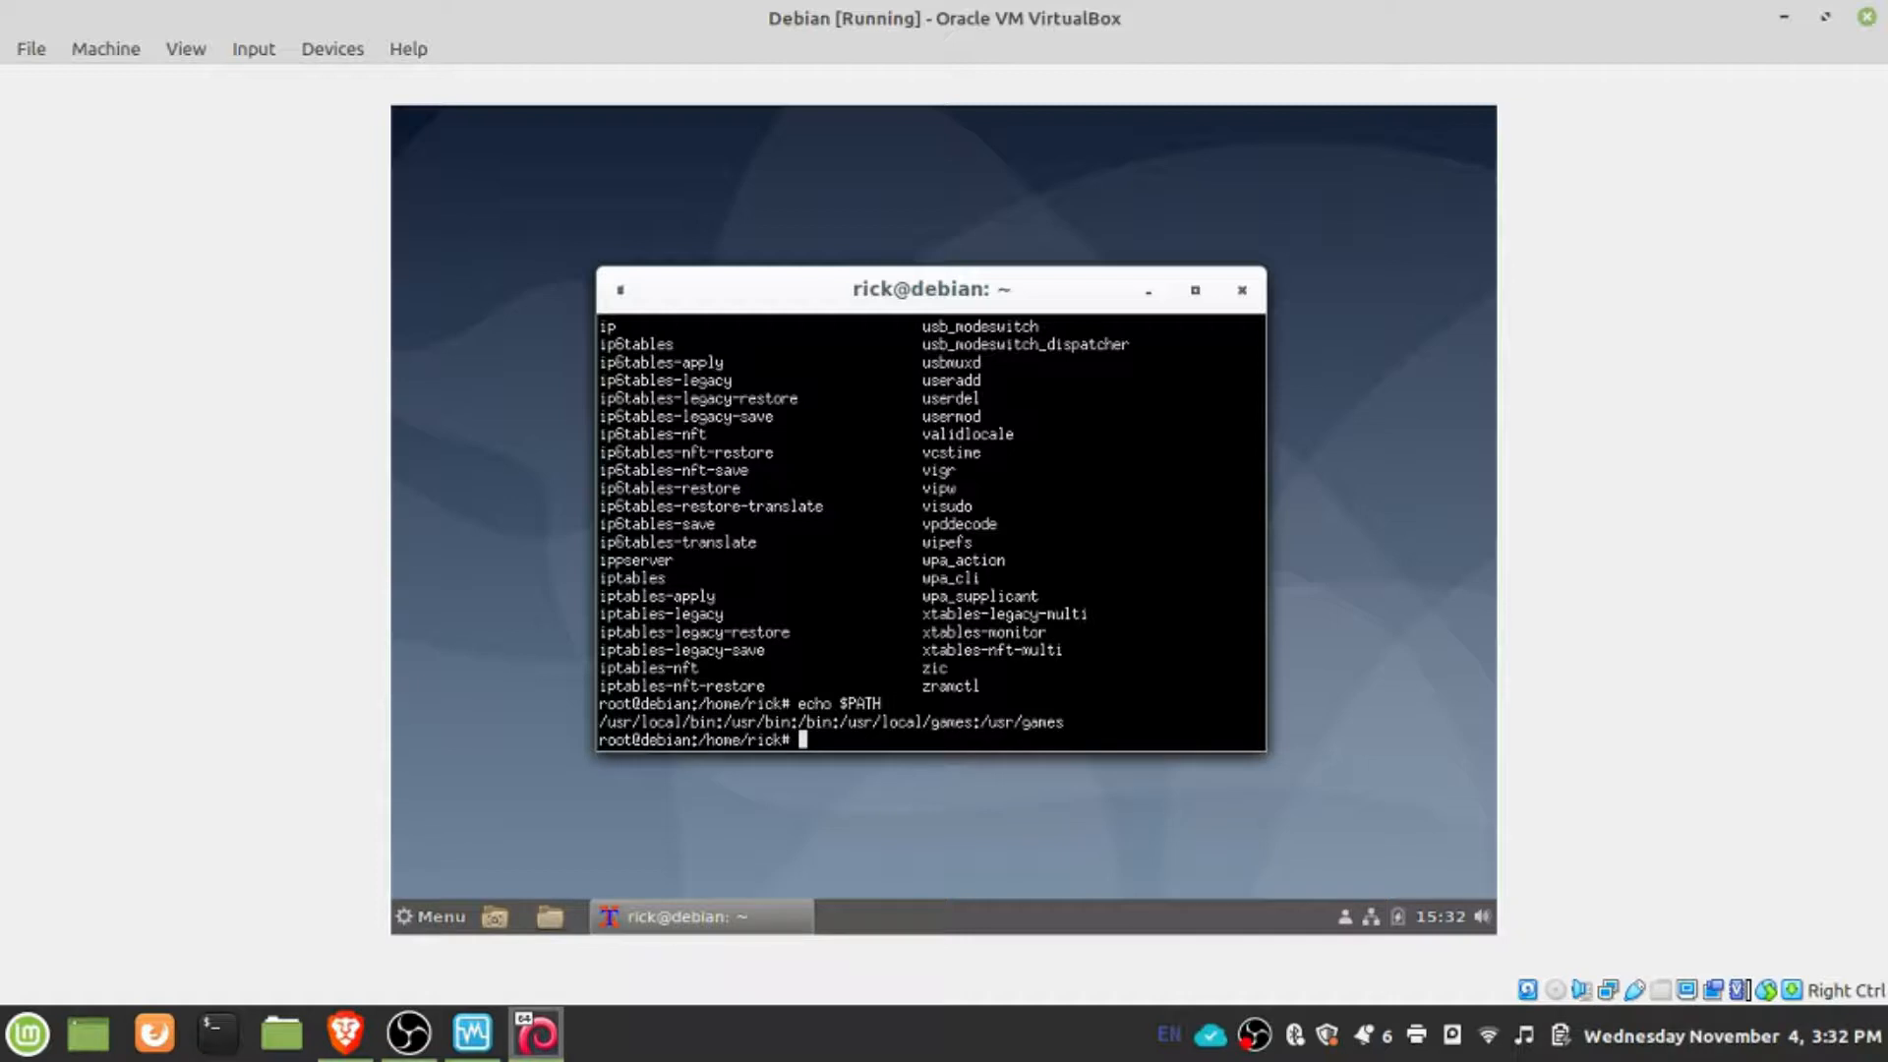
# - Add the regular user account to the sudo group using /usr/sbin/adduser, and exit the root shell
pyautogui.write('/usr/sbin/d')
pyautogui.press('BackSpace')
pyautogui.write('adds')
pyautogui.press('BackSpace')
pyautogui.write('user')
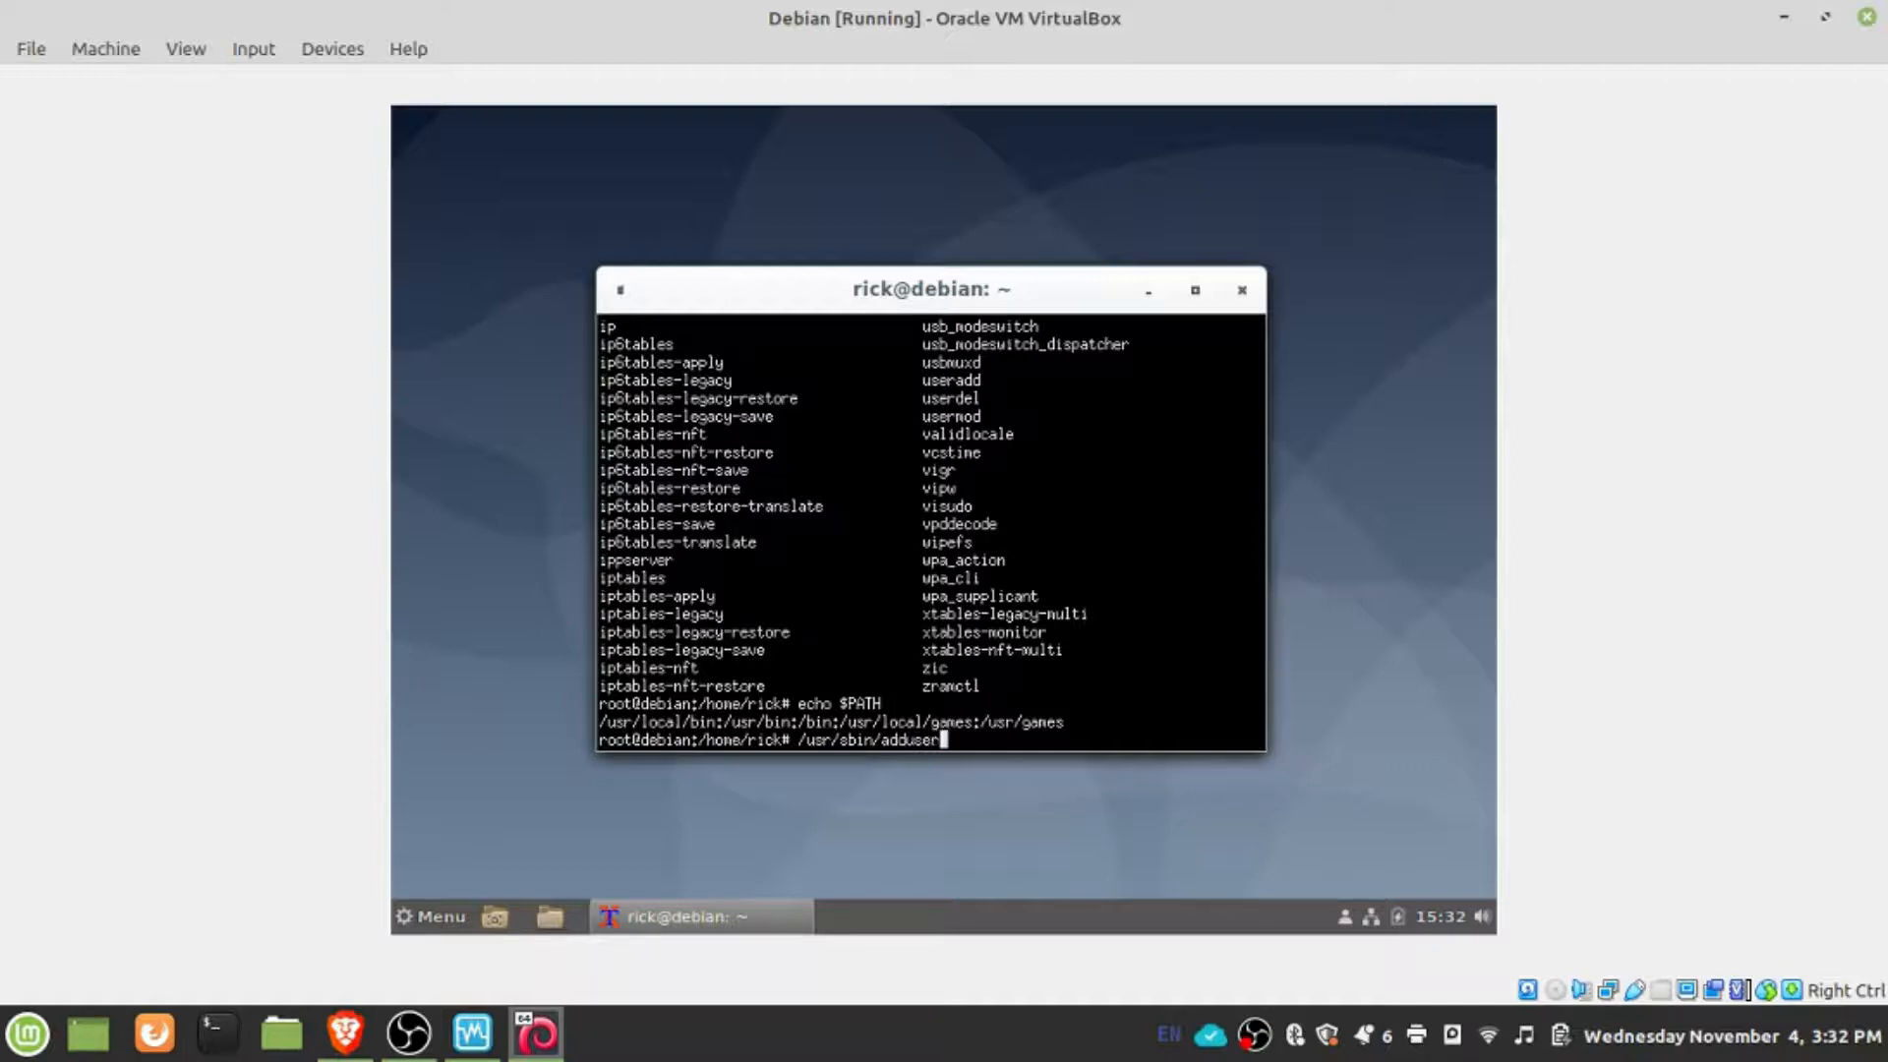
pyautogui.write(' rick sudo')
pyautogui.press('Return')
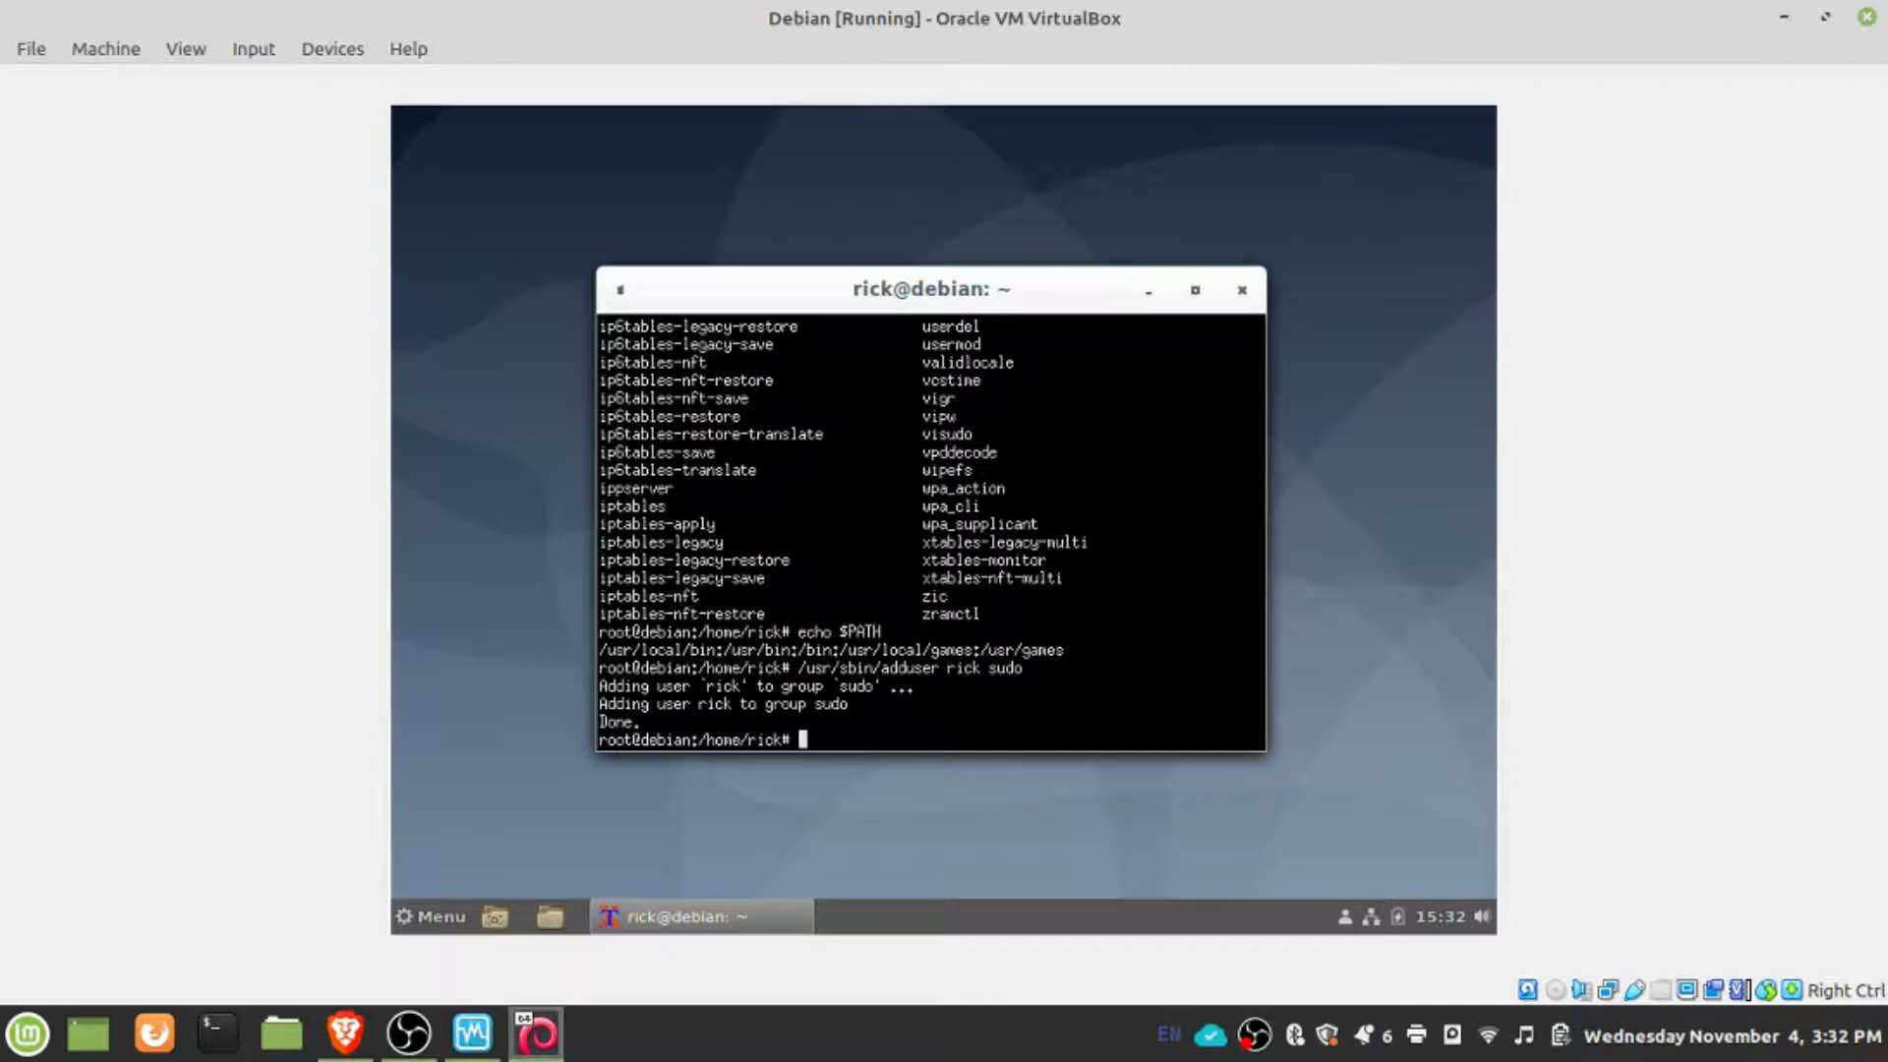
pyautogui.write('exit')
pyautogui.press('Return')
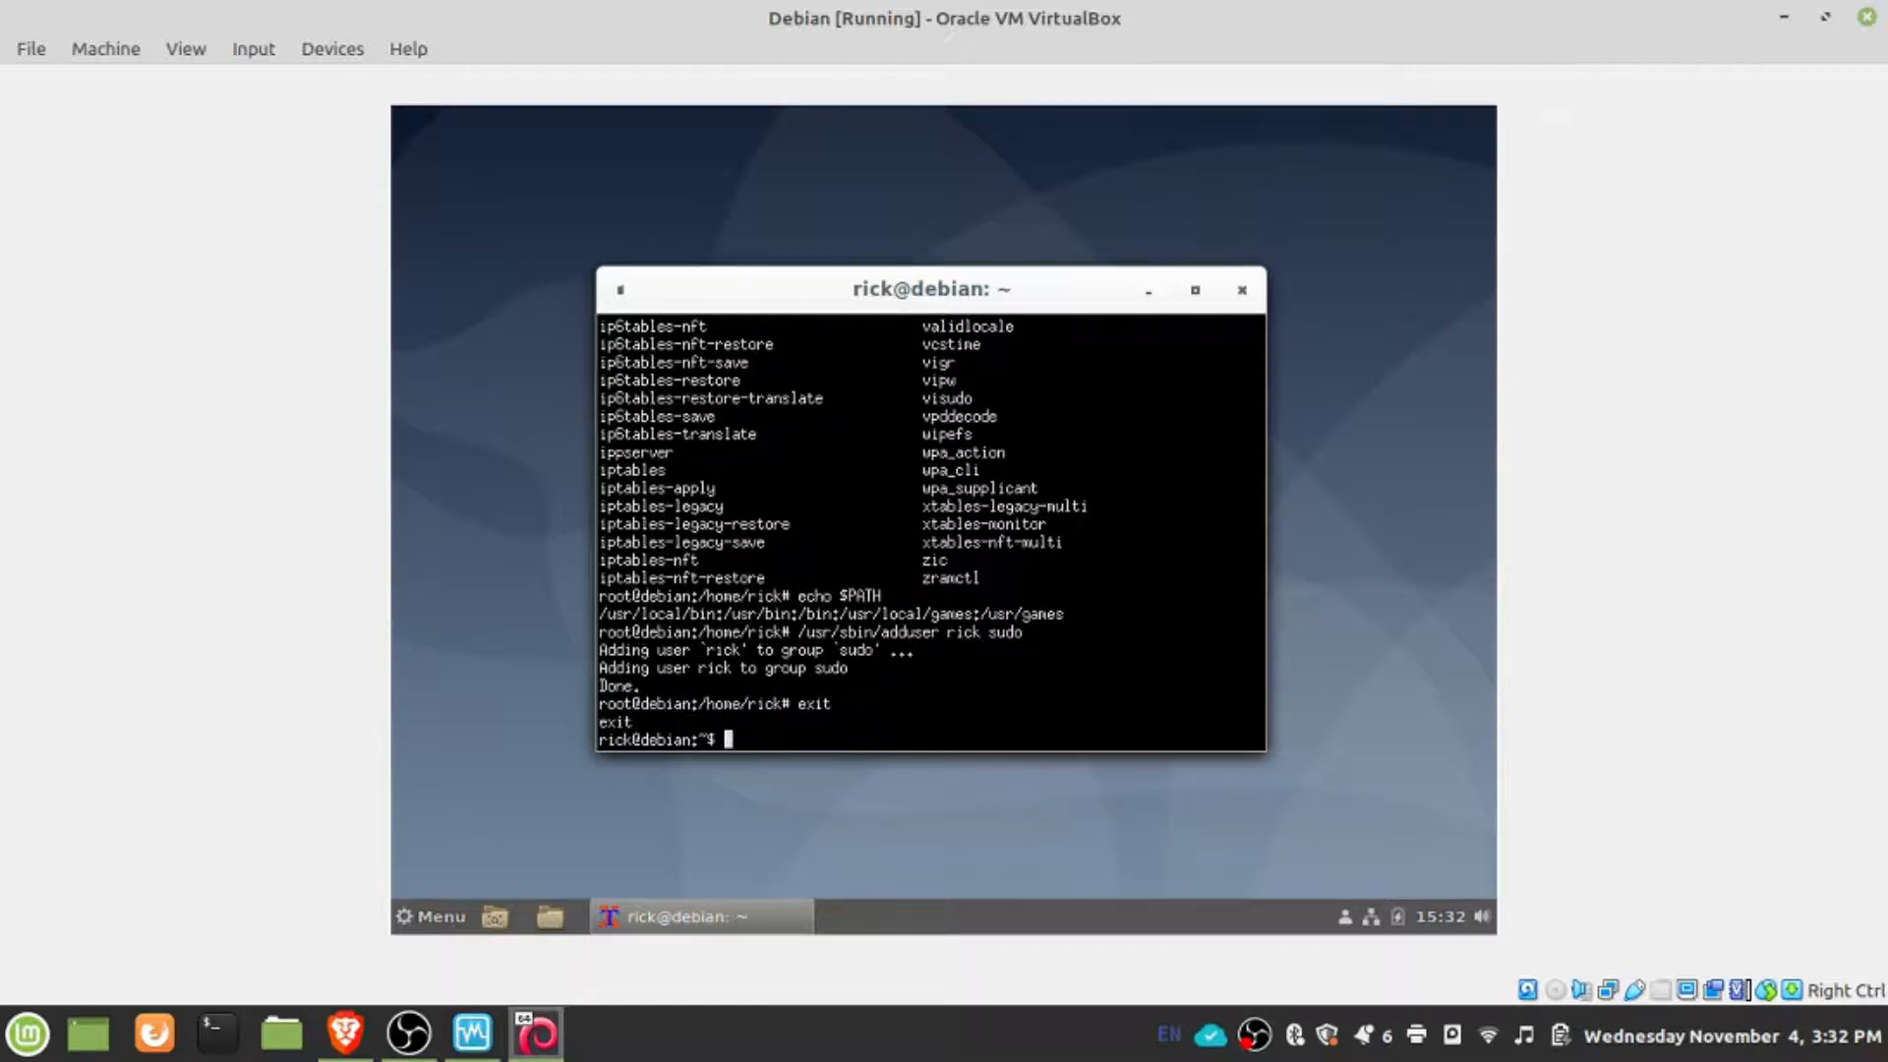
# - Open the user's .bashrc file in nano
pyautogui.write('sudo')
pyautogui.press('BackSpace')
pyautogui.press('BackSpace')
pyautogui.press('BackSpace')
pyautogui.press('BackSpace')
pyautogui.press('BackSpace')
pyautogui.write('nac')
pyautogui.press('BackSpace')
pyautogui.write('no .bashrc')
pyautogui.press('Return')
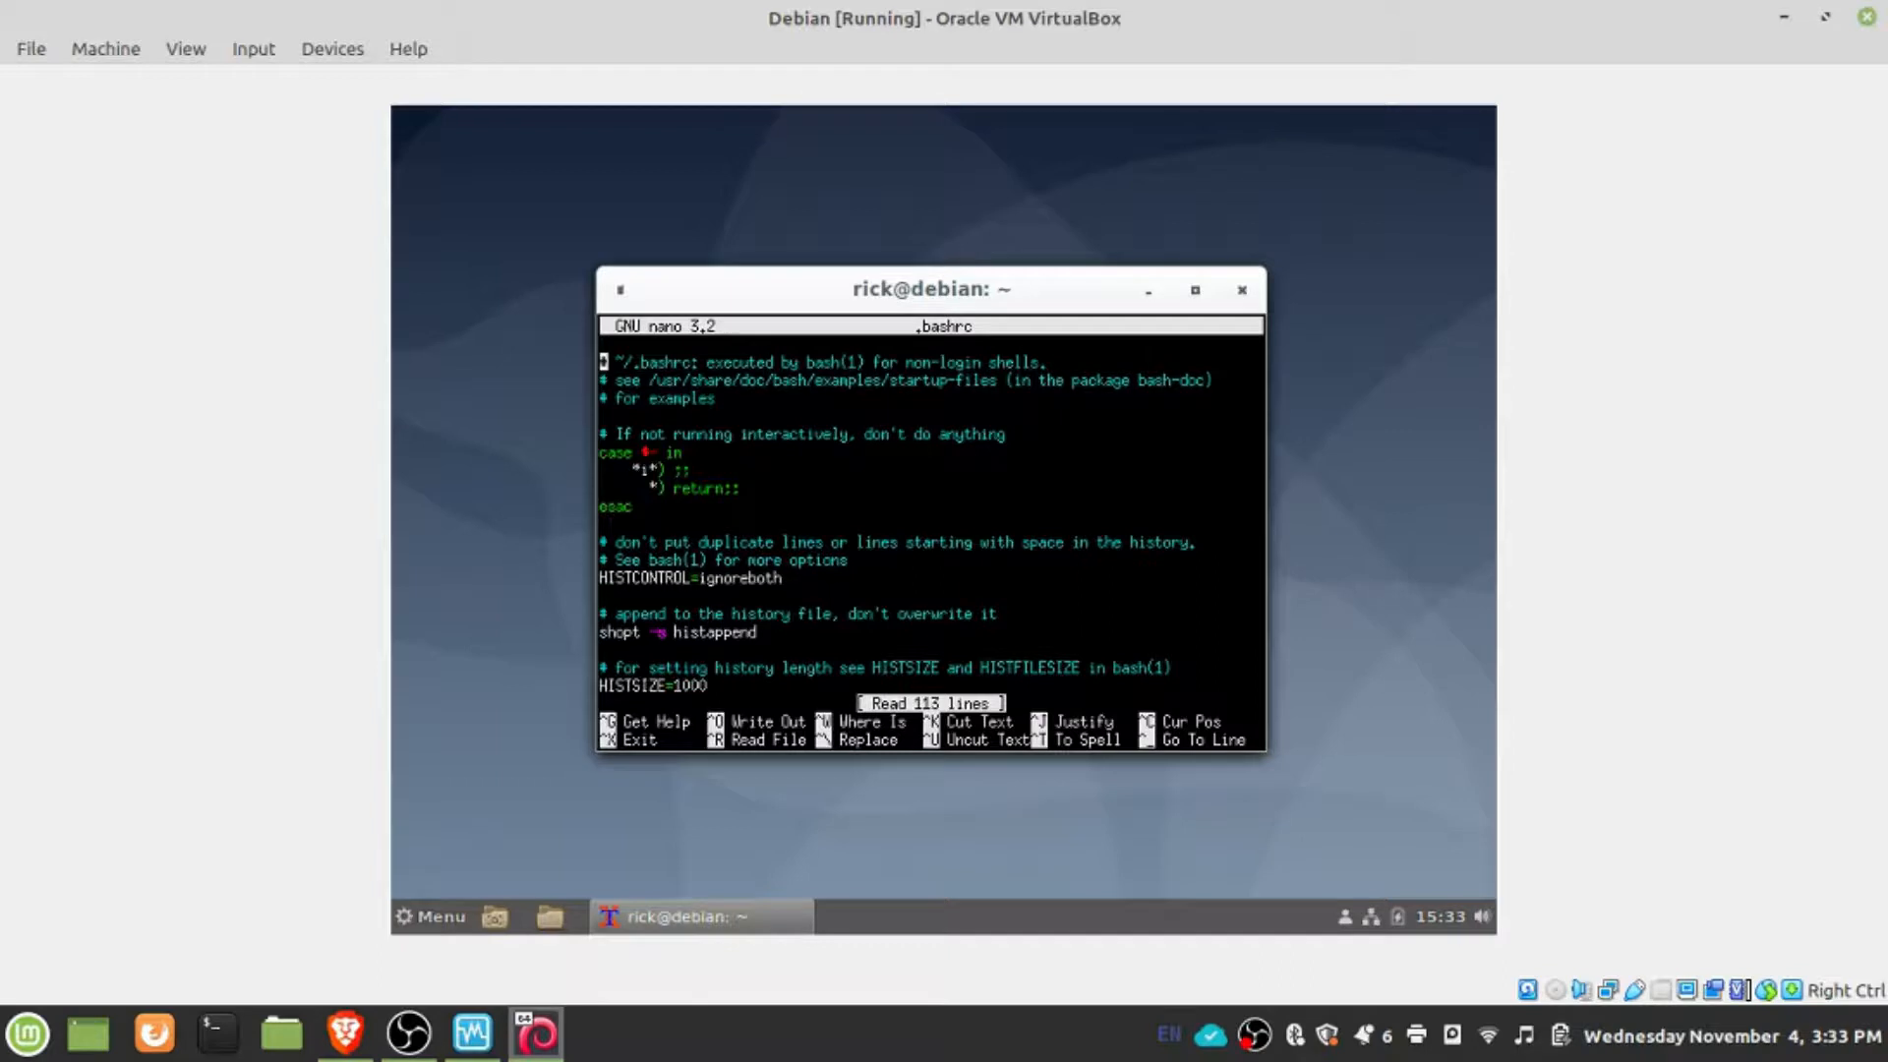
# - Add the line export PATH=$PATH:/usr/sbin at the end of .bashrc, after a blank line
pyautogui.hotkey('alt', '/')
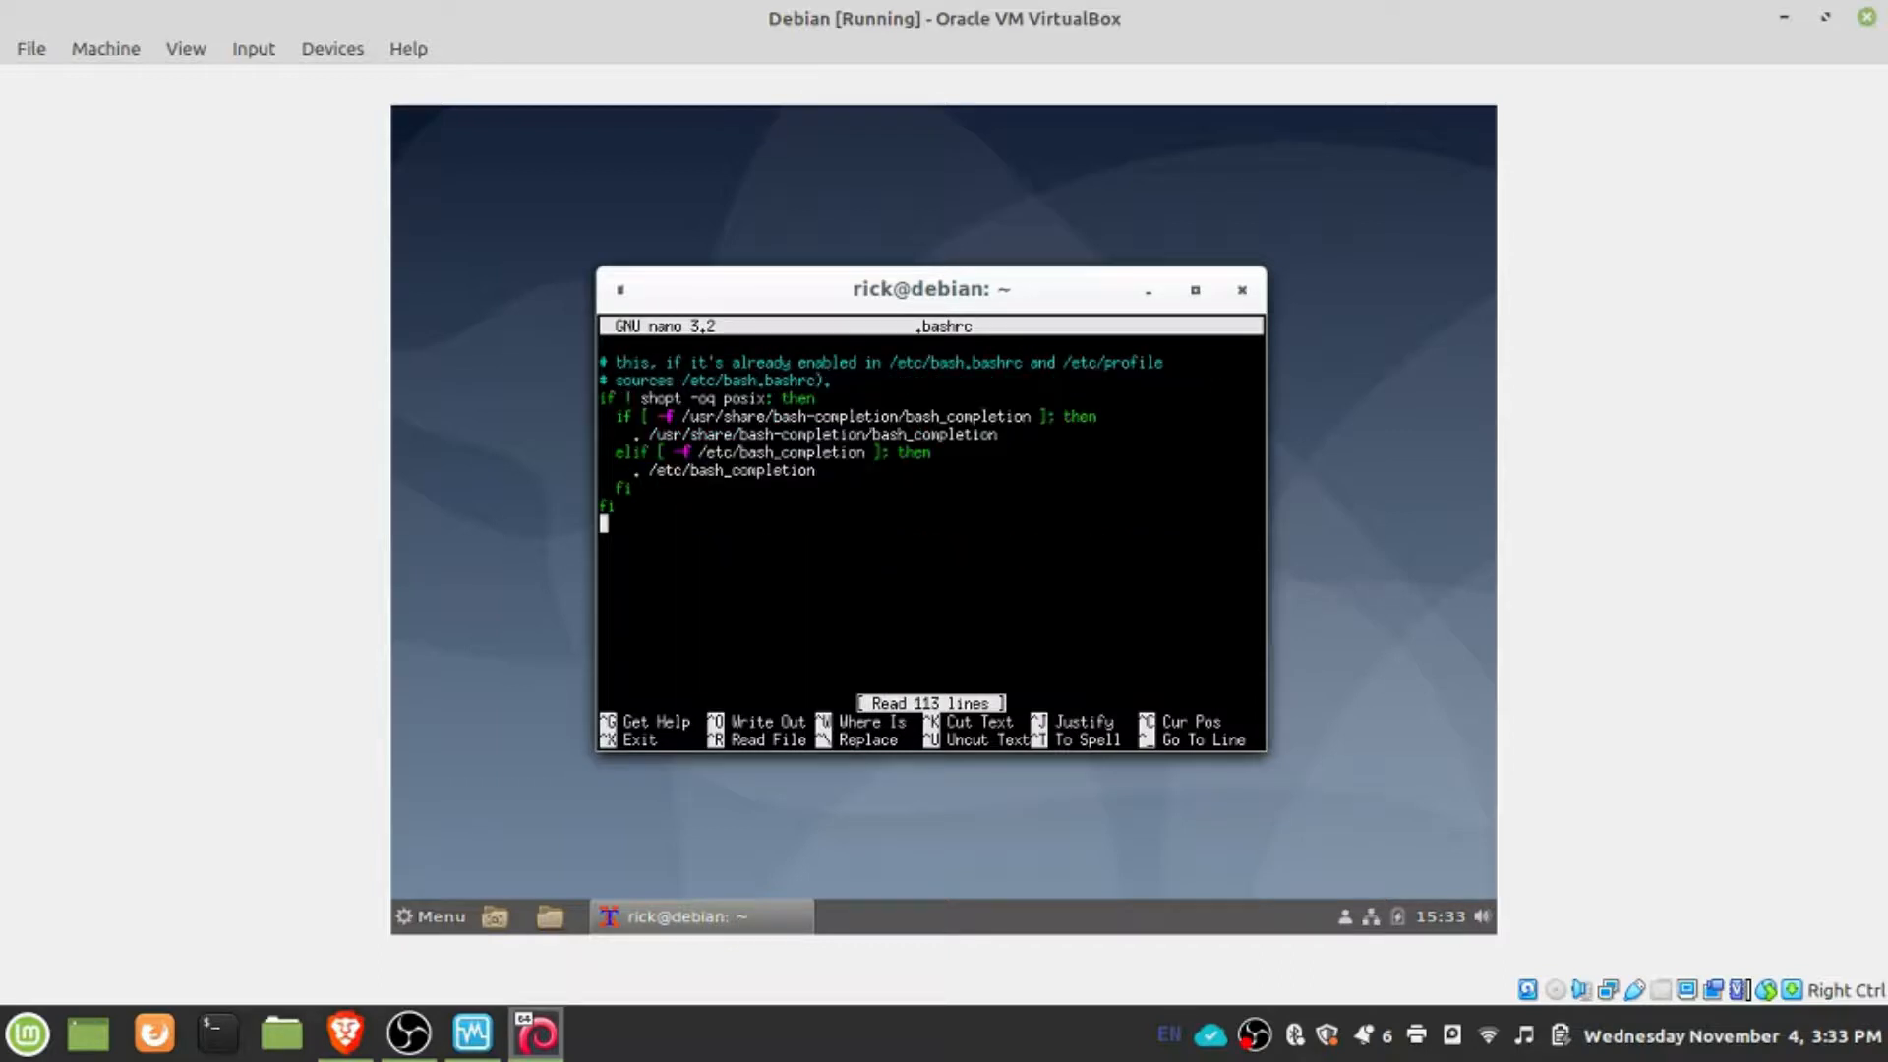
pyautogui.press('Return')
pyautogui.write('export ')
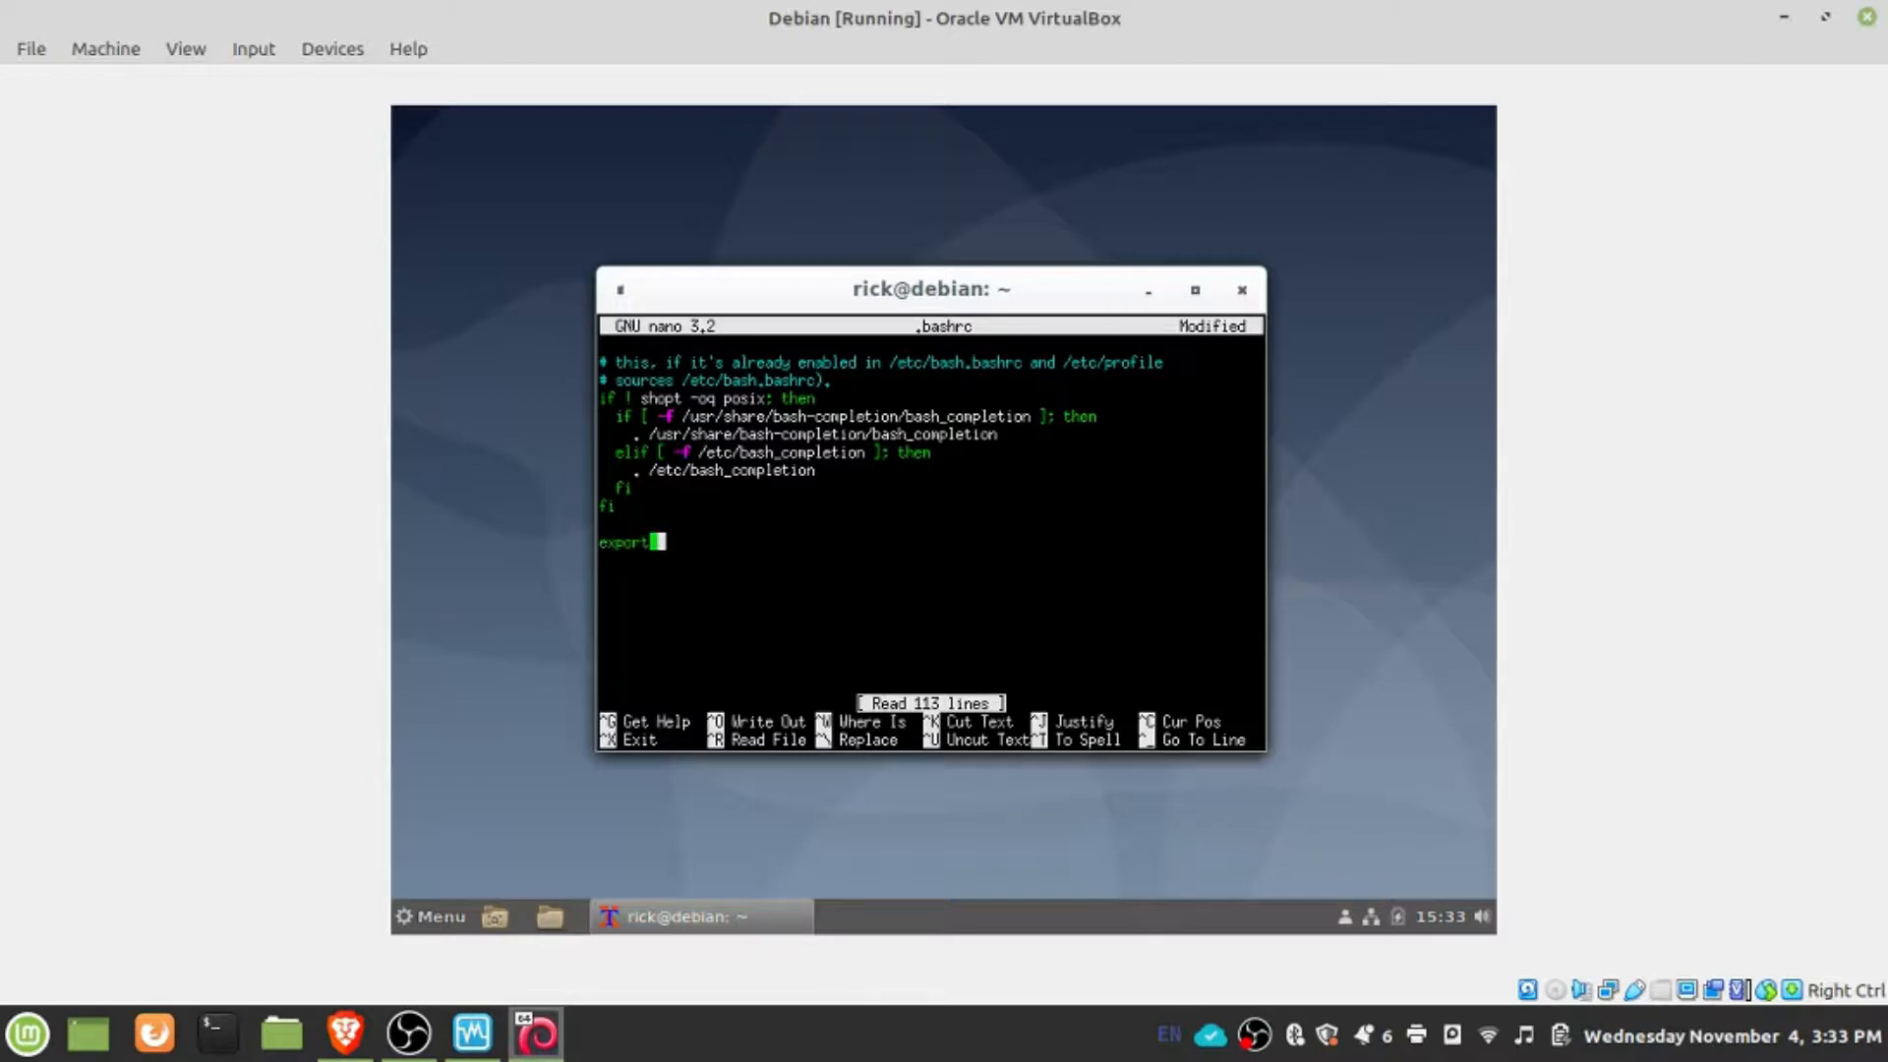
pyautogui.write('PATJ')
pyautogui.press('BackSpace')
pyautogui.write('H=:')
pyautogui.press('BackSpace')
pyautogui.write('$PATH:usr')
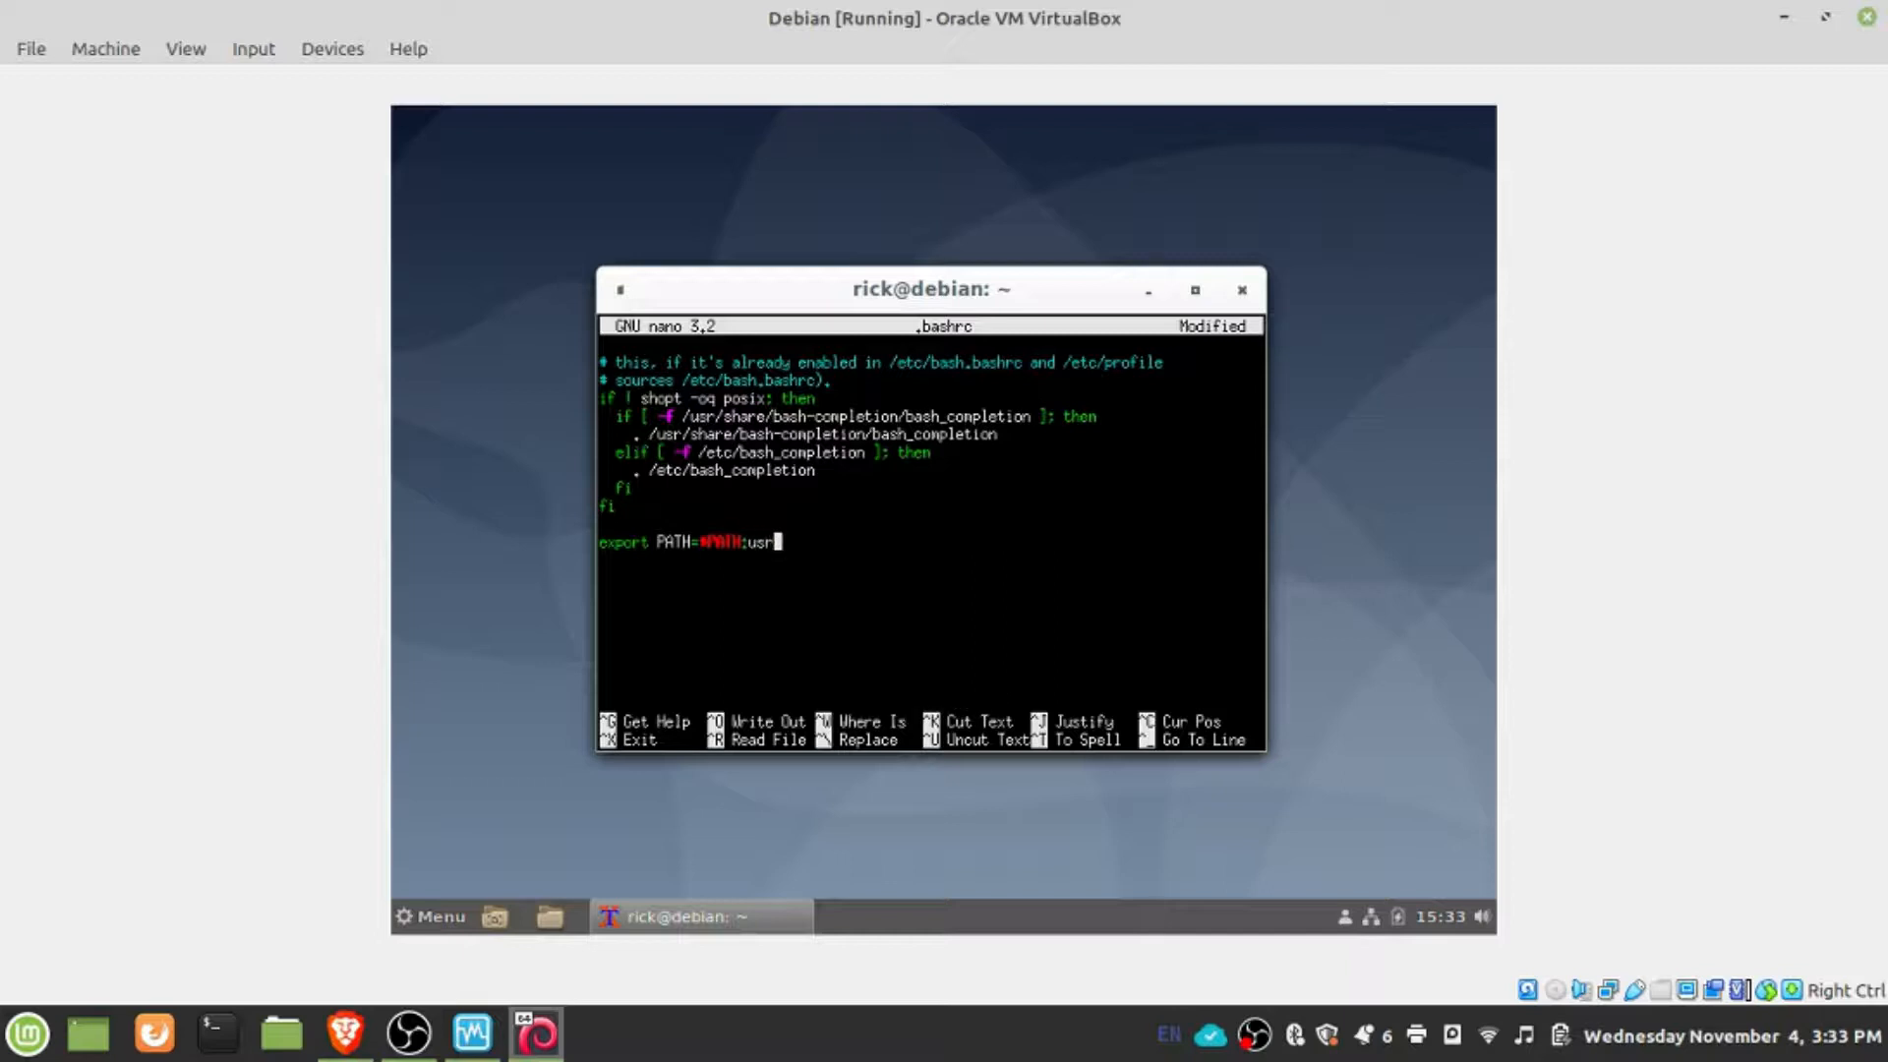
pyautogui.press('BackSpace')
pyautogui.press('BackSpace')
pyautogui.press('BackSpace')
pyautogui.write('/usr')
pyautogui.write('/')
pyautogui.write('sbin')
# - Extend the PATH line with :$HOME/bin, save .bashrc and exit nano
pyautogui.write(':')
pyautogui.write('/')
pyautogui.press('BackSpace')
pyautogui.write('$PAT')
pyautogui.write('HOME')
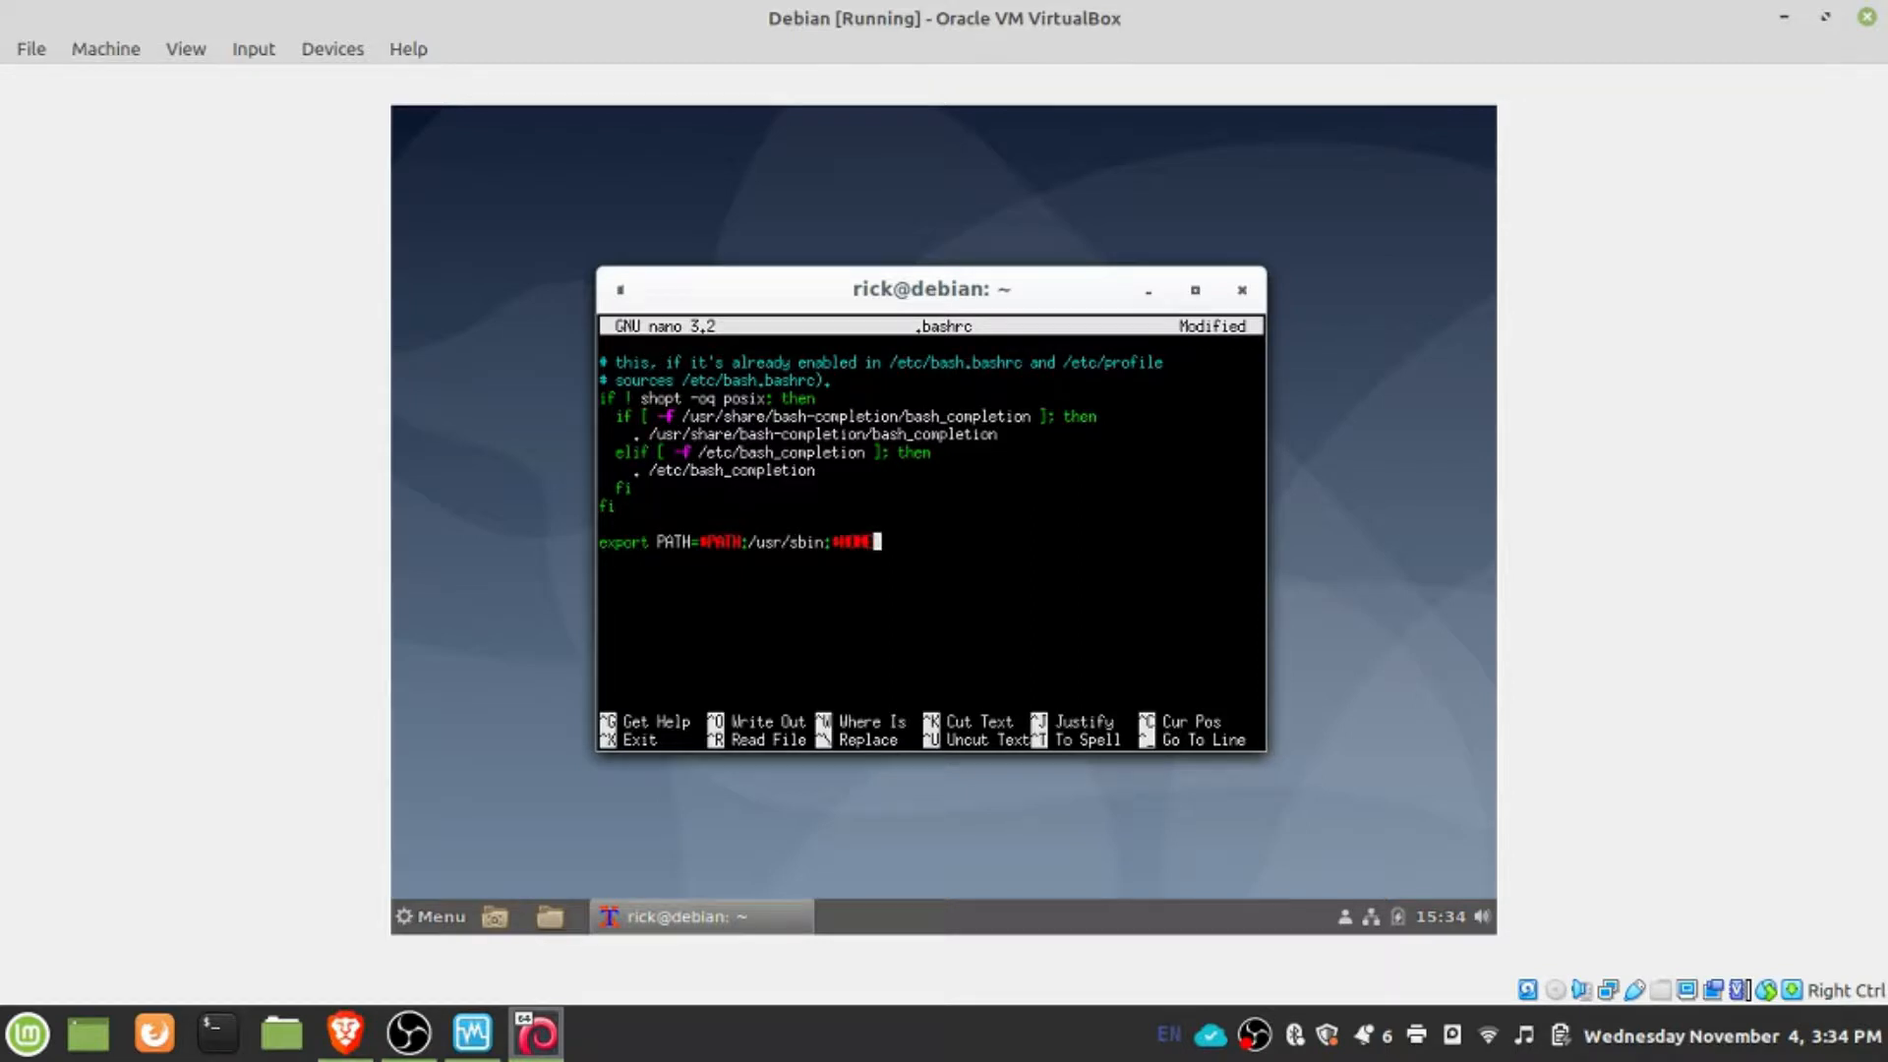
pyautogui.write('?')
pyautogui.press('BackSpace')
pyautogui.write(':')
pyautogui.press('BackSpace')
pyautogui.write('/bin')
pyautogui.press('Return')
pyautogui.hotkey('ctrl', 'o')
pyautogui.press('Return')
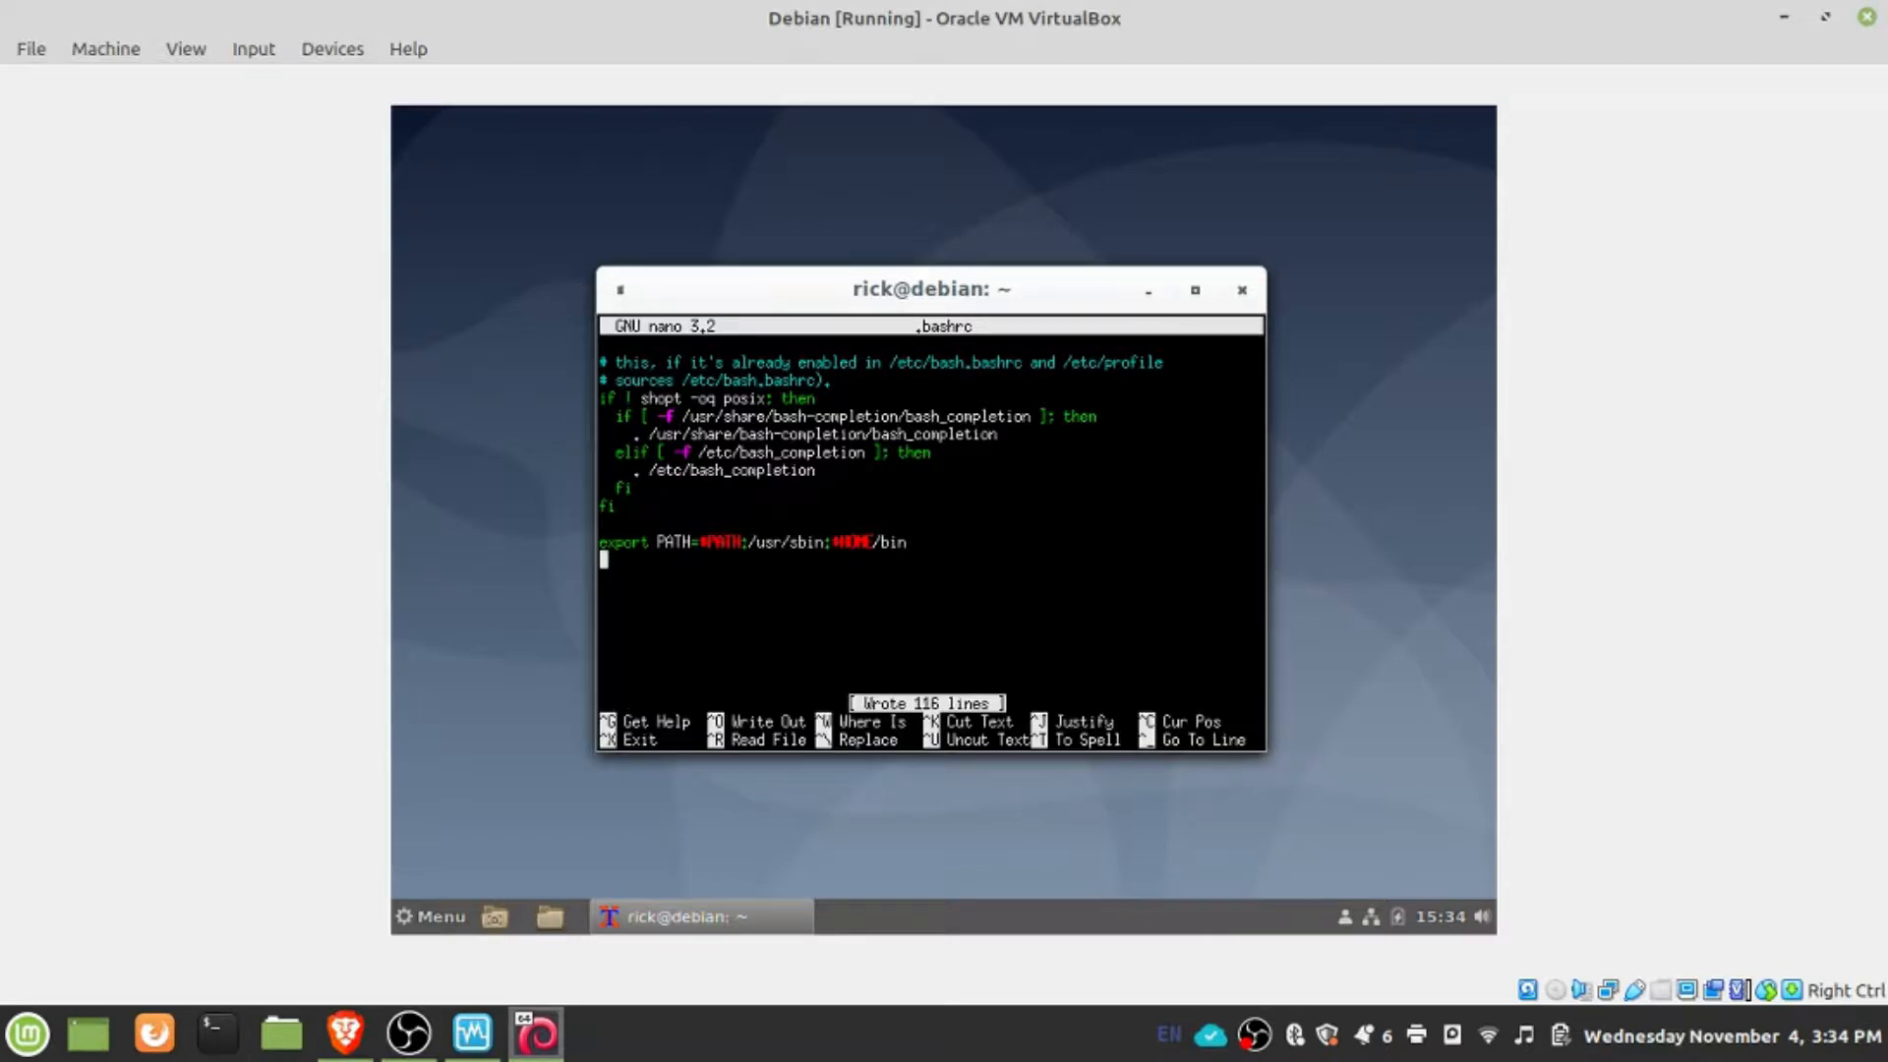
pyautogui.hotkey('ctrl', 'x')
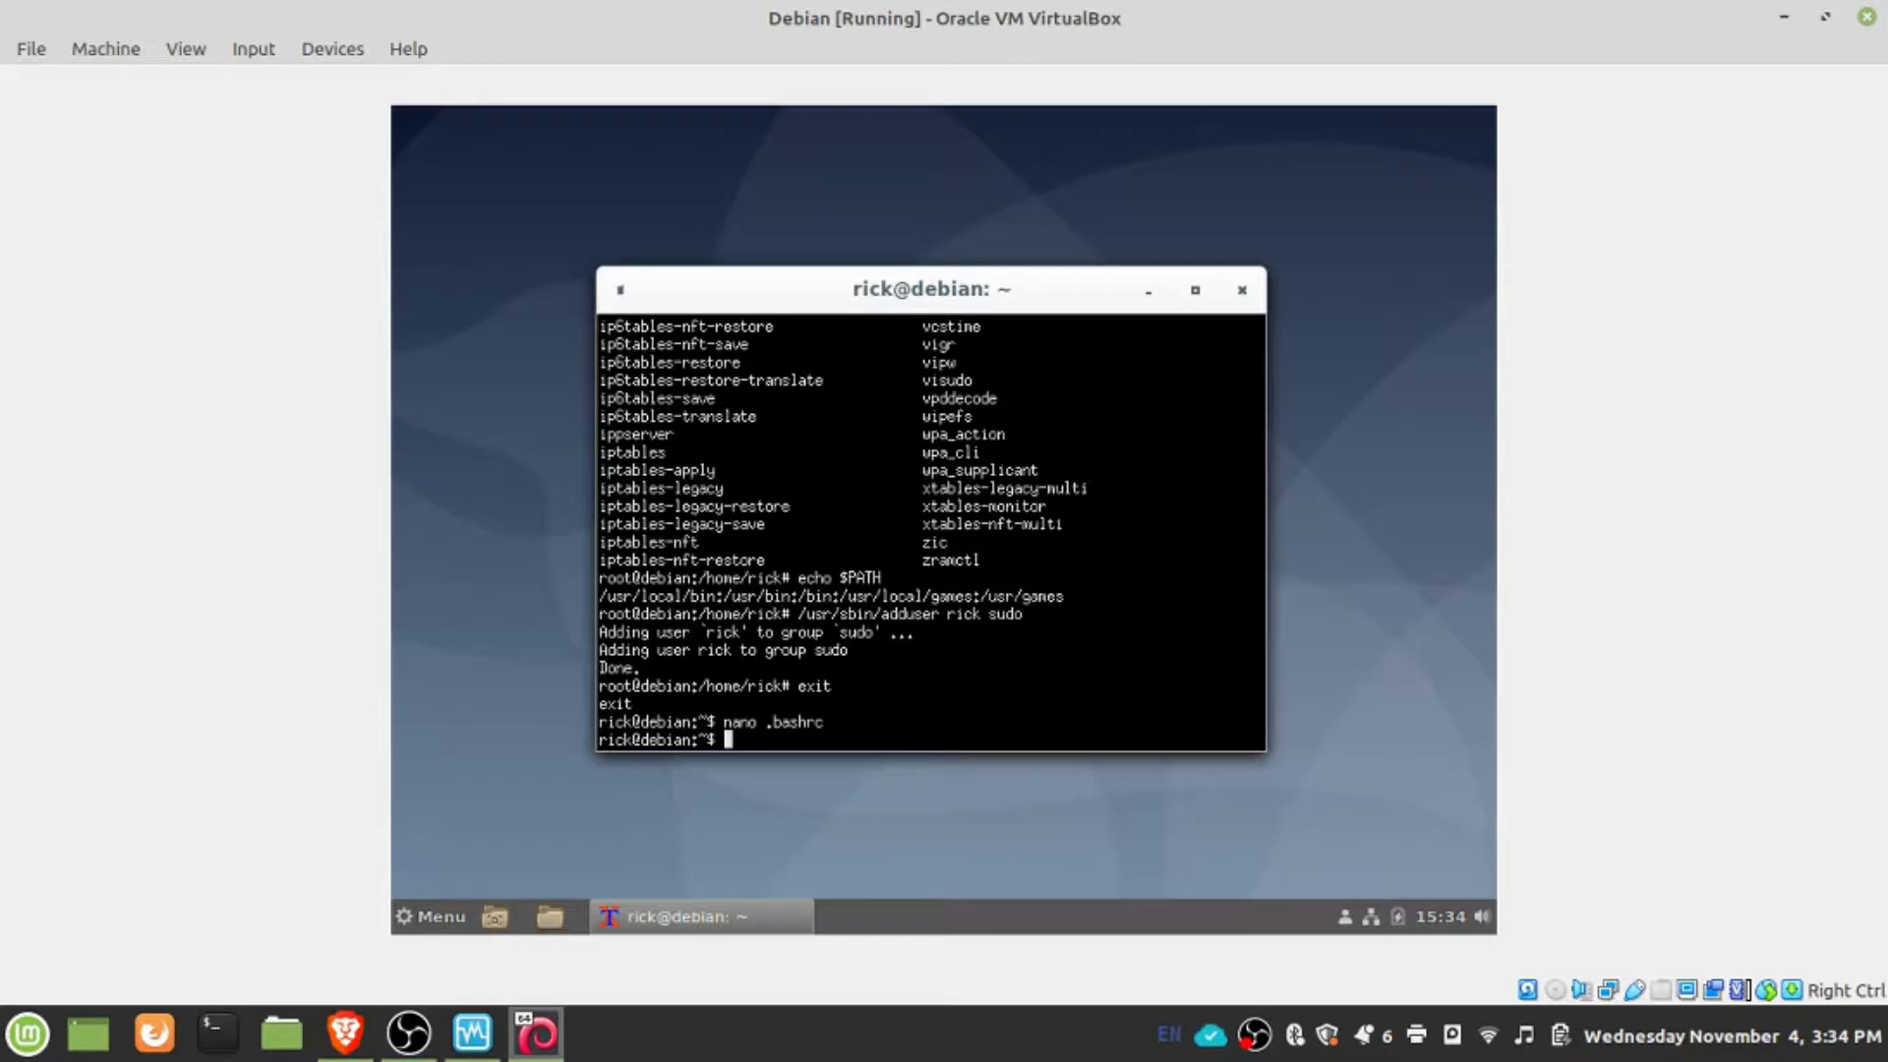
# - Exit the current terminal session and open a fresh UXTerm window
pyautogui.write('roo')
pyautogui.press('BackSpace')
pyautogui.press('BackSpace')
pyautogui.press('BackSpace')
pyautogui.write('exit')
pyautogui.press('Return')
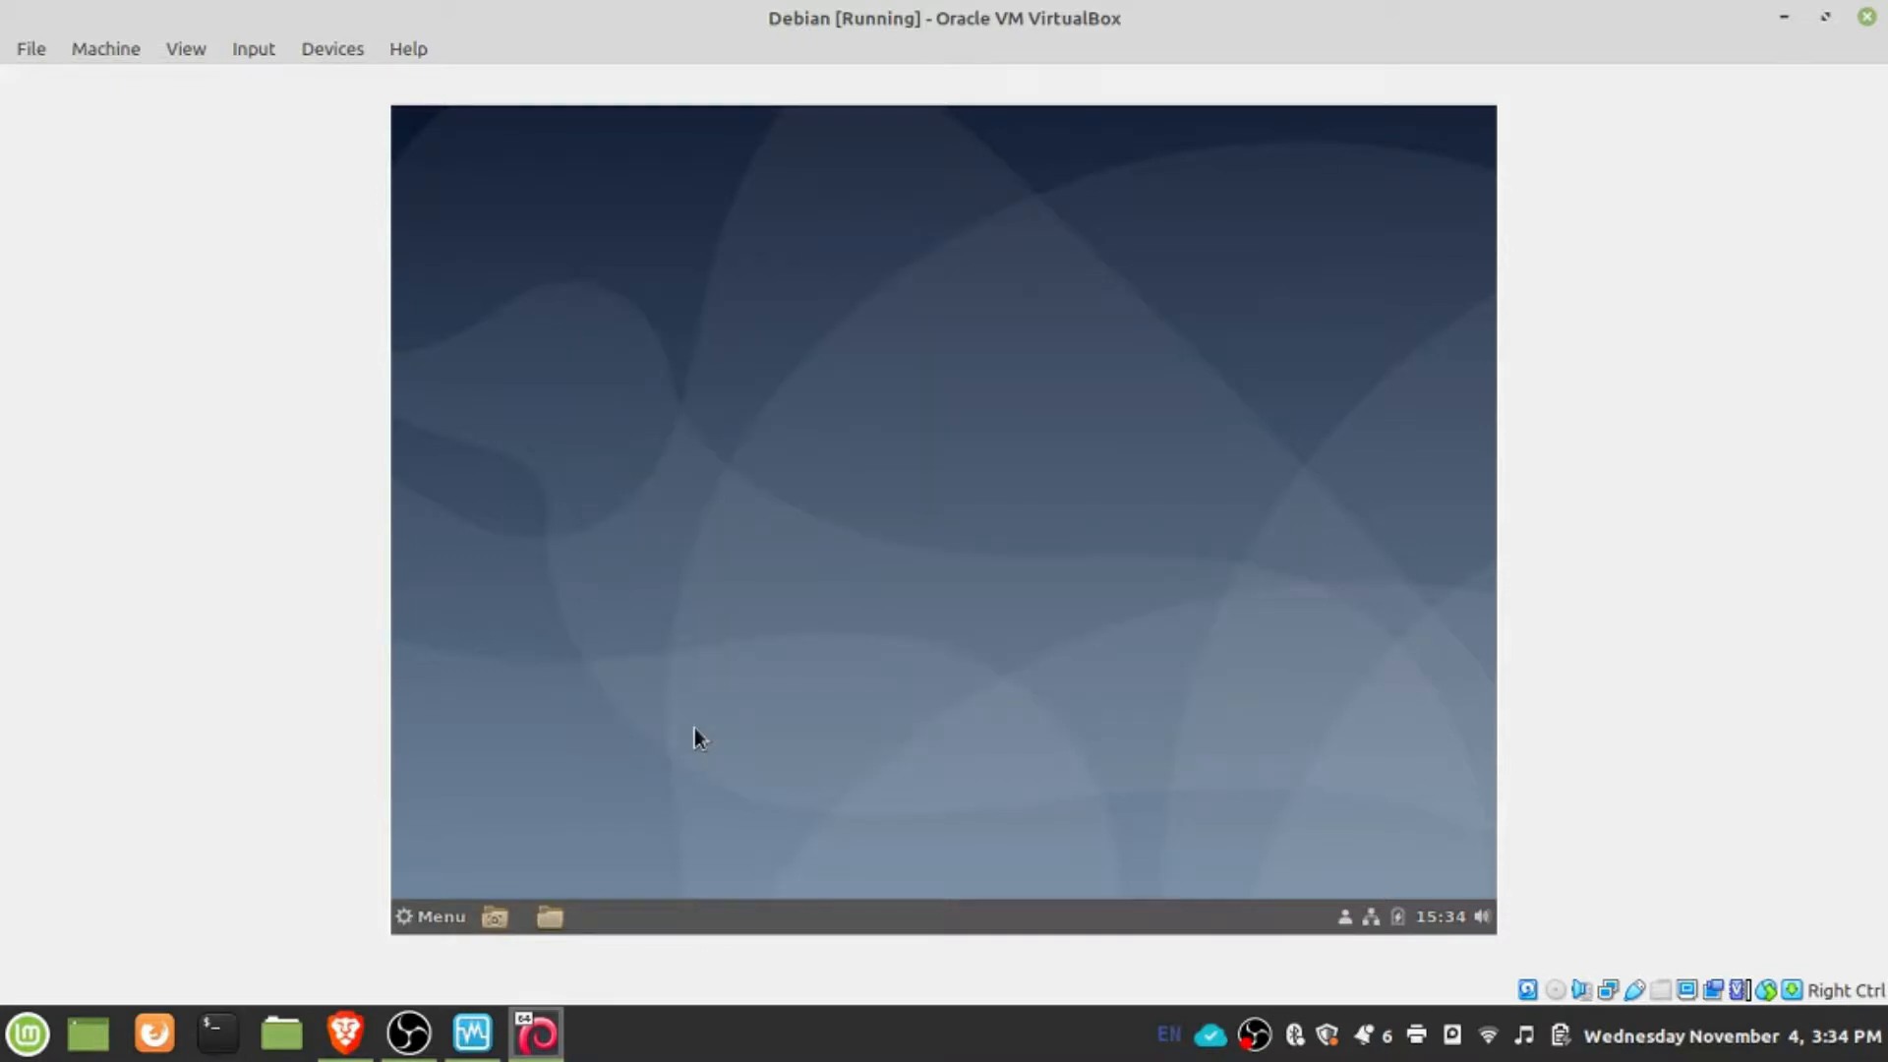
pyautogui.click(441, 914)
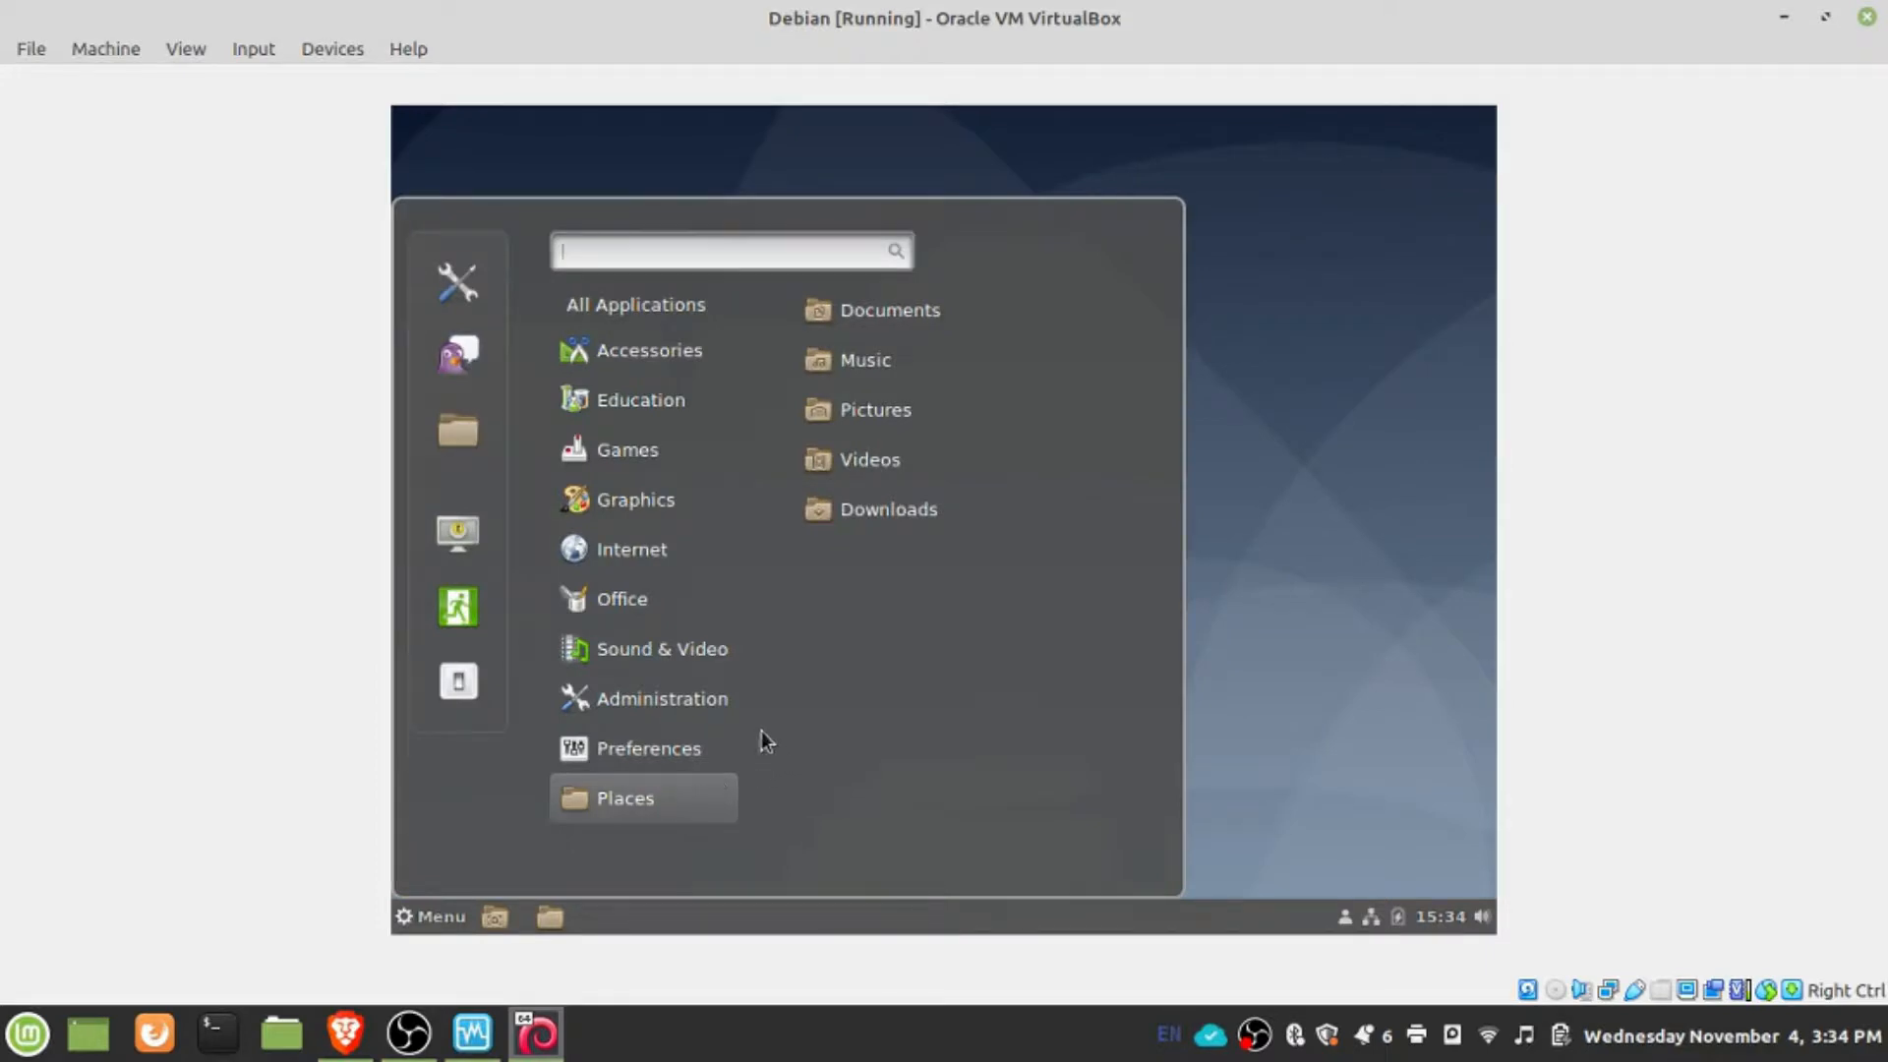
pyautogui.moveTo(688, 742)
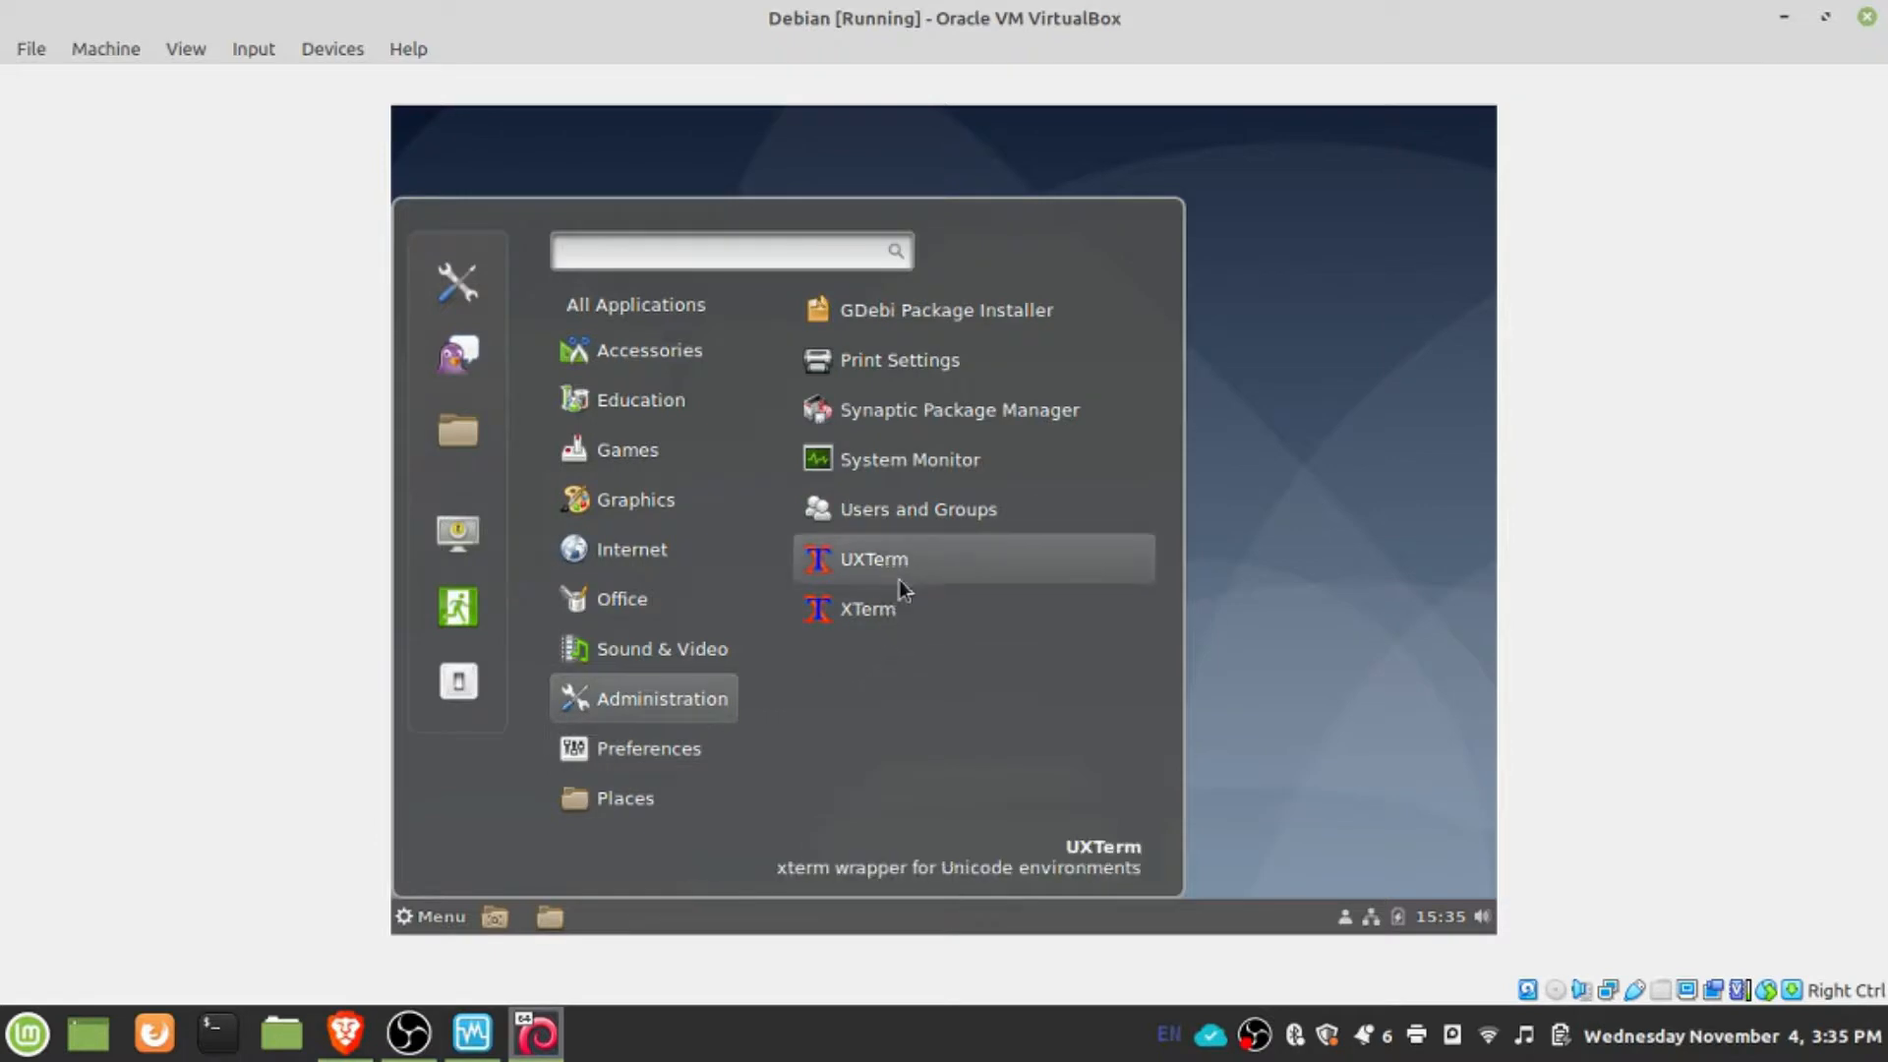
pyautogui.click(903, 562)
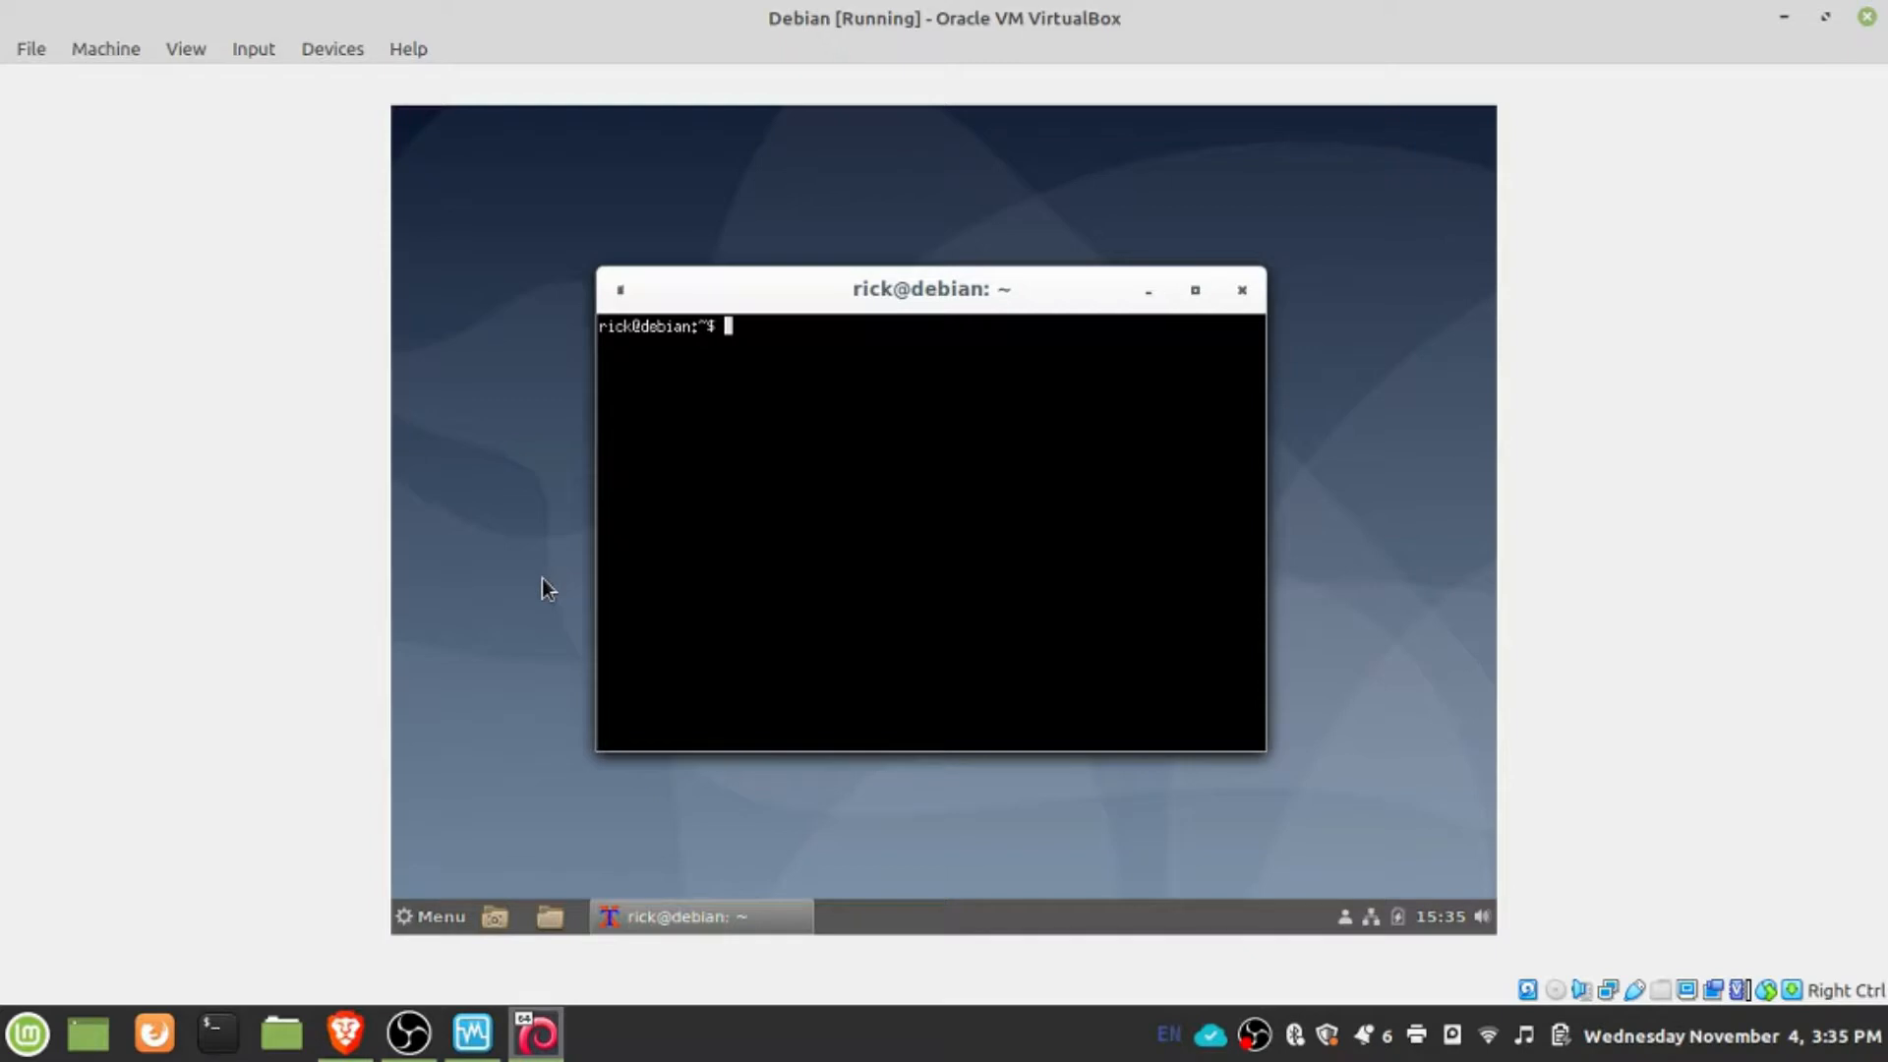
# - Try to add a second user account with sudo adduser, entering the current account's password for authentication
pyautogui.write('sudo adduser copple')
pyautogui.press('Return')
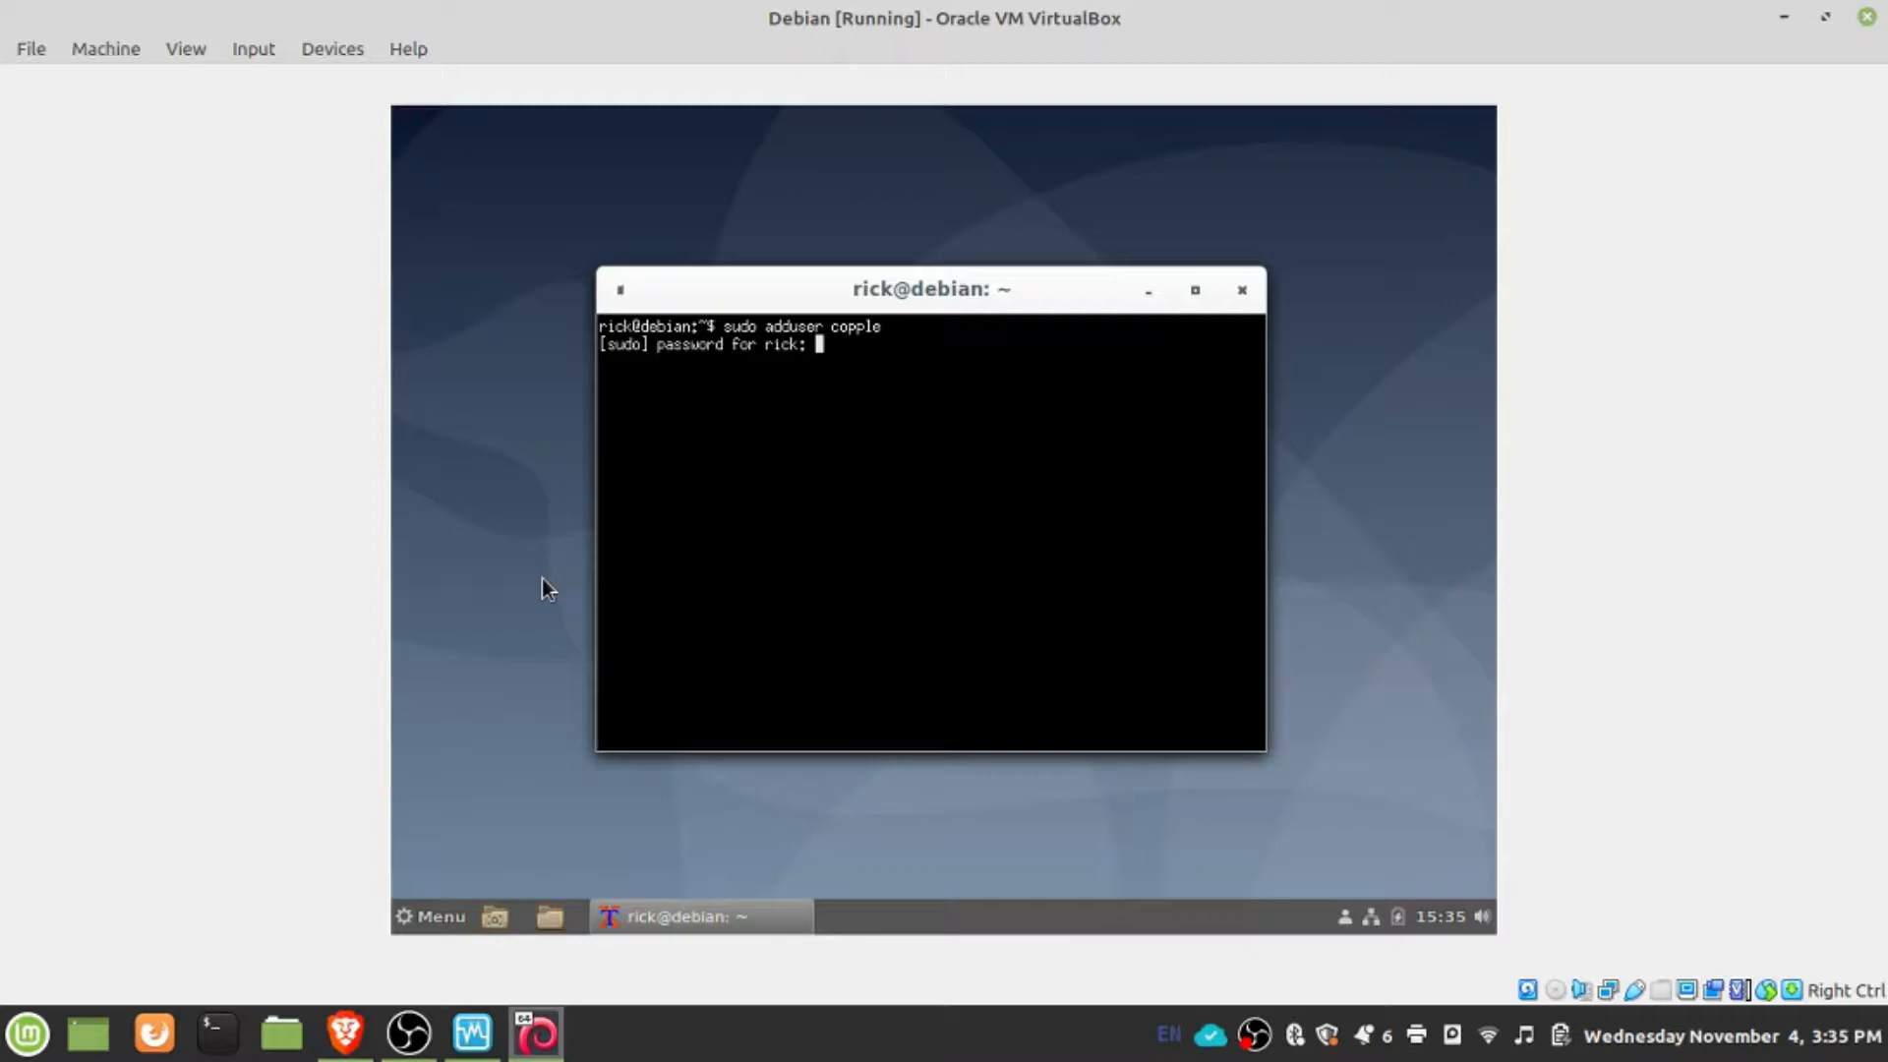
pyautogui.press('Return')
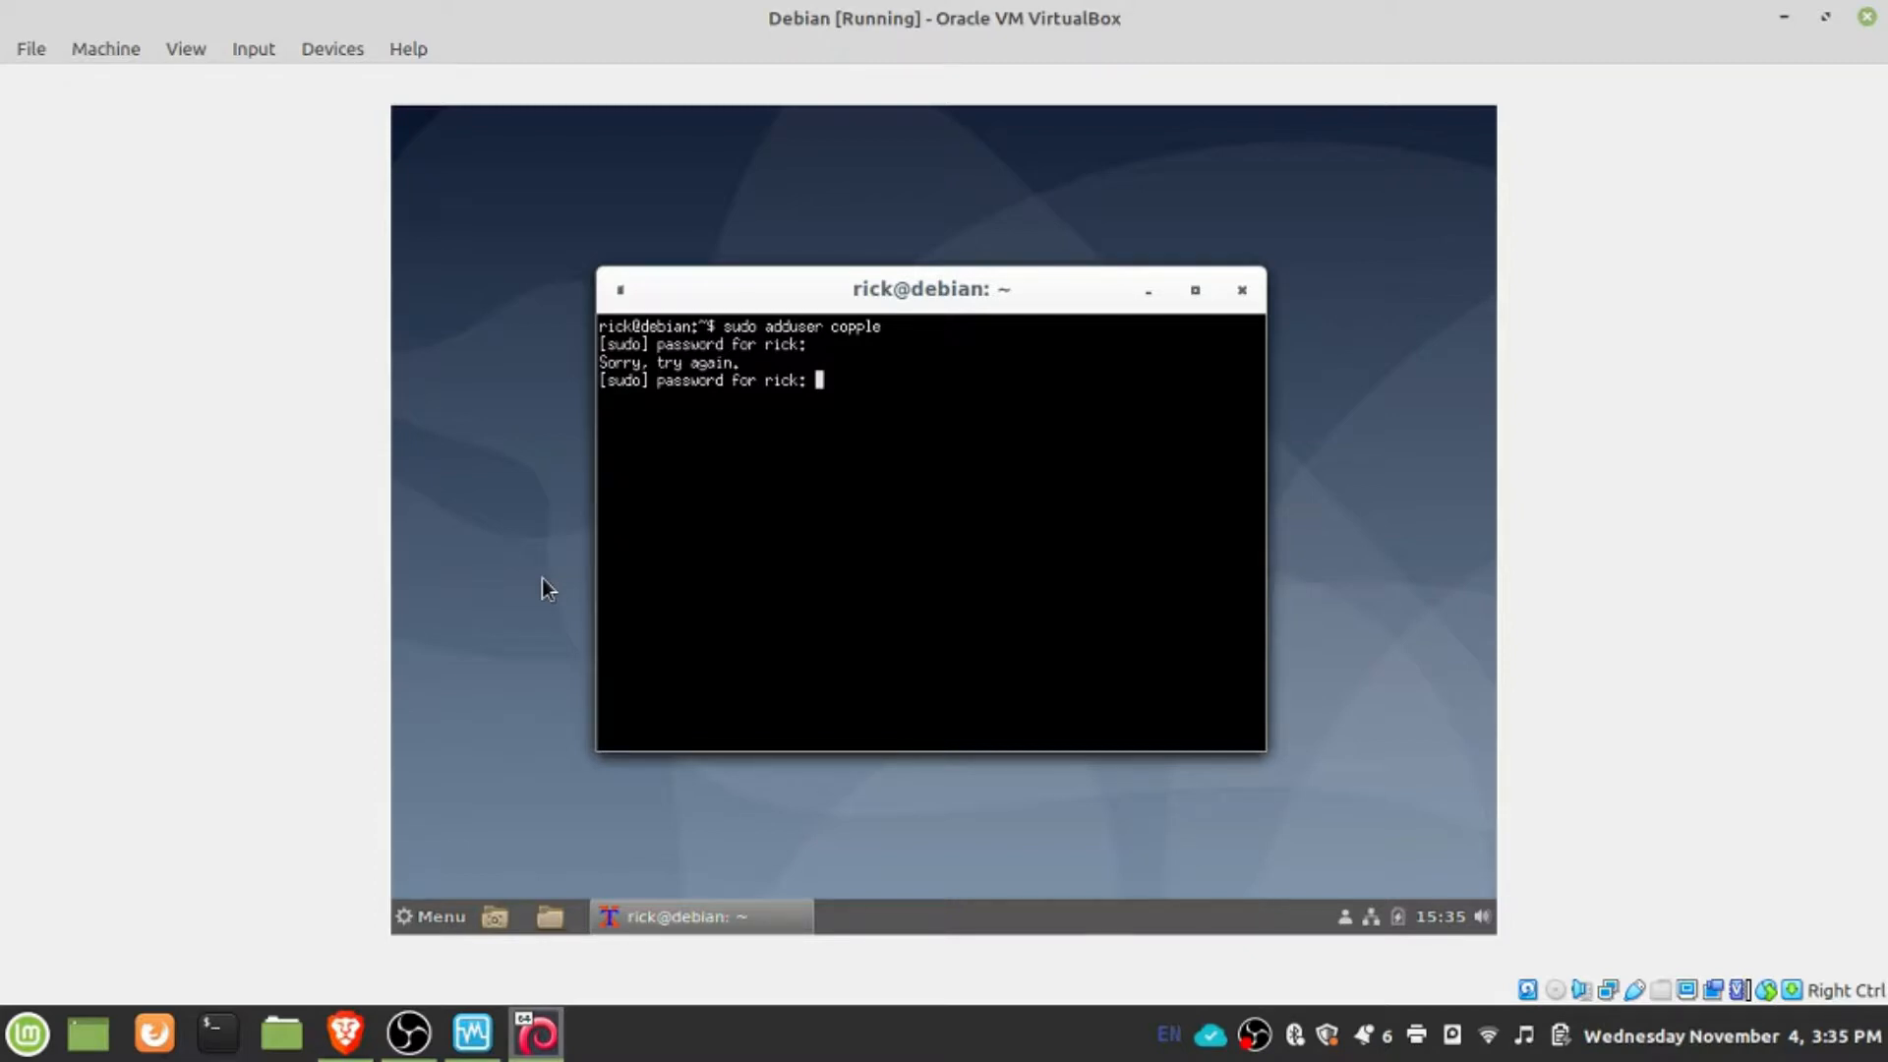
pyautogui.press('Return')
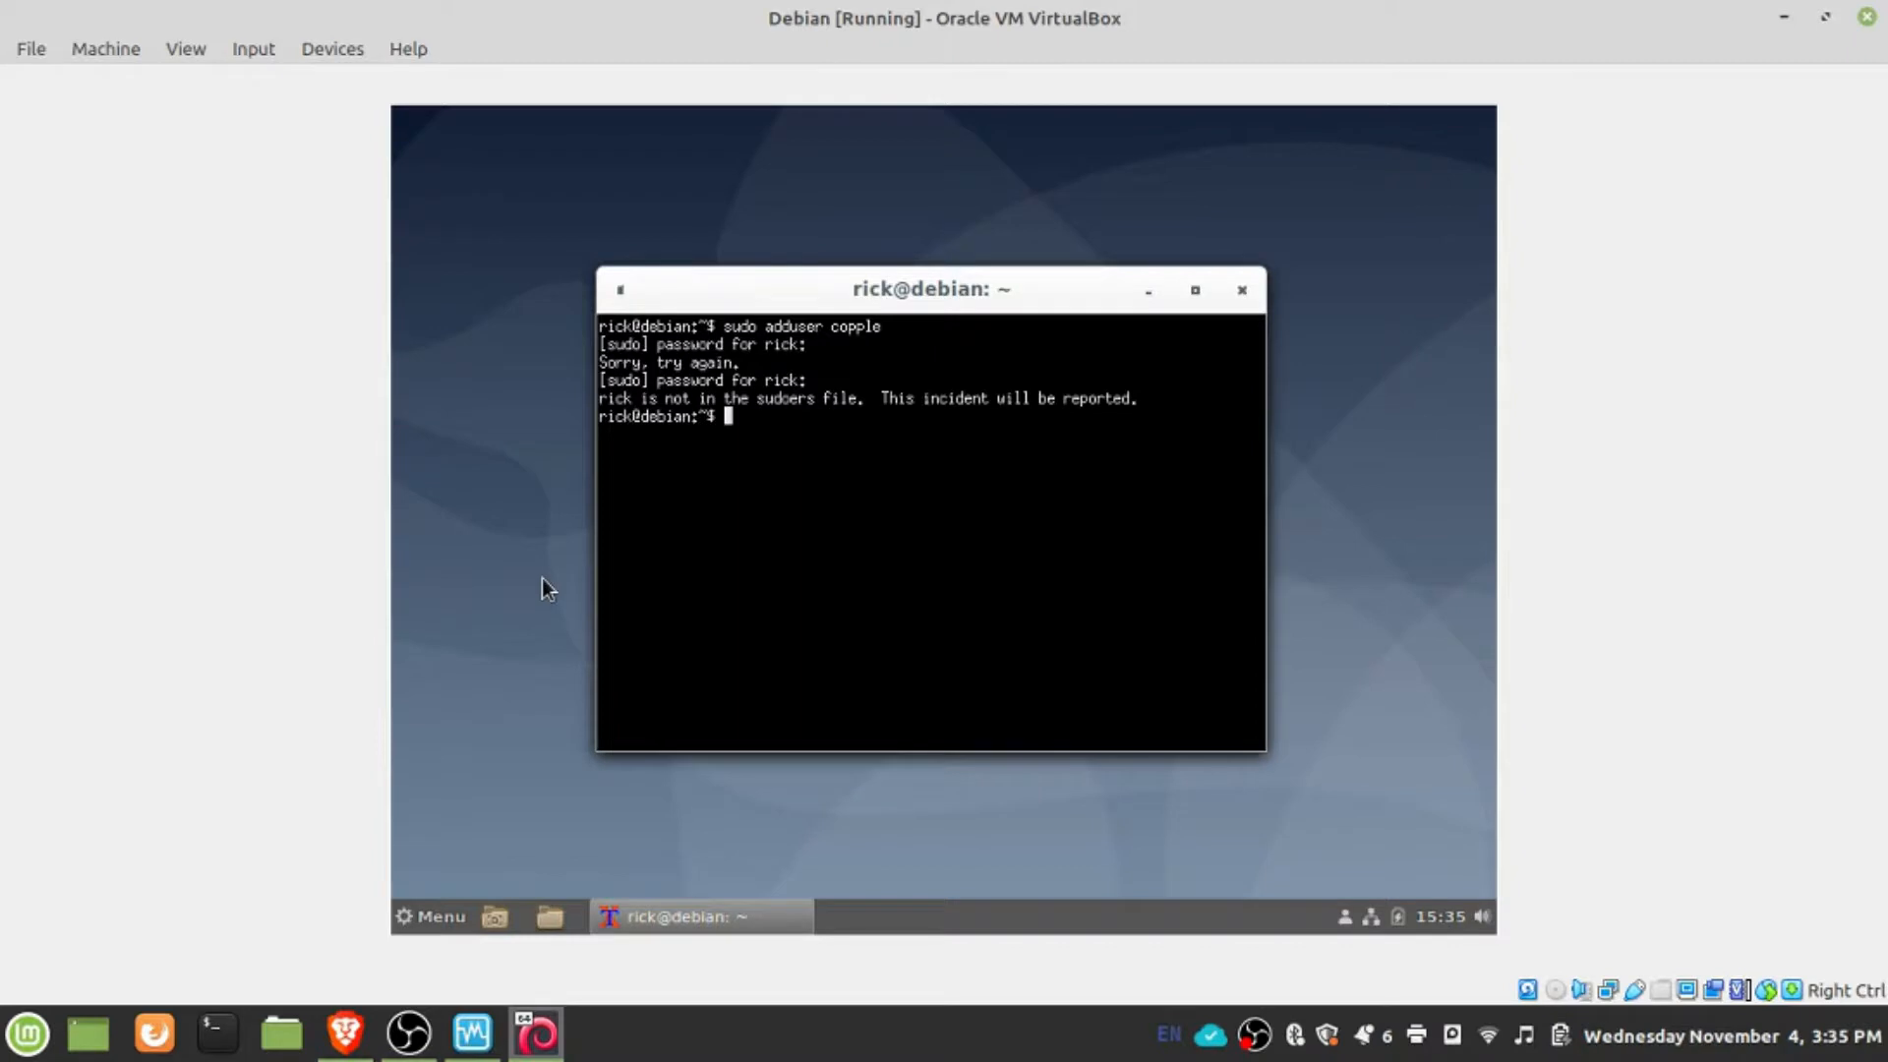
# - Switch to the root account with su, entering the root password
pyautogui.write('nano')
pyautogui.press('BackSpace')
pyautogui.press('BackSpace')
pyautogui.press('BackSpace')
pyautogui.press('BackSpace')
pyautogui.write('su')
pyautogui.press('Return')
pyautogui.press('Return')
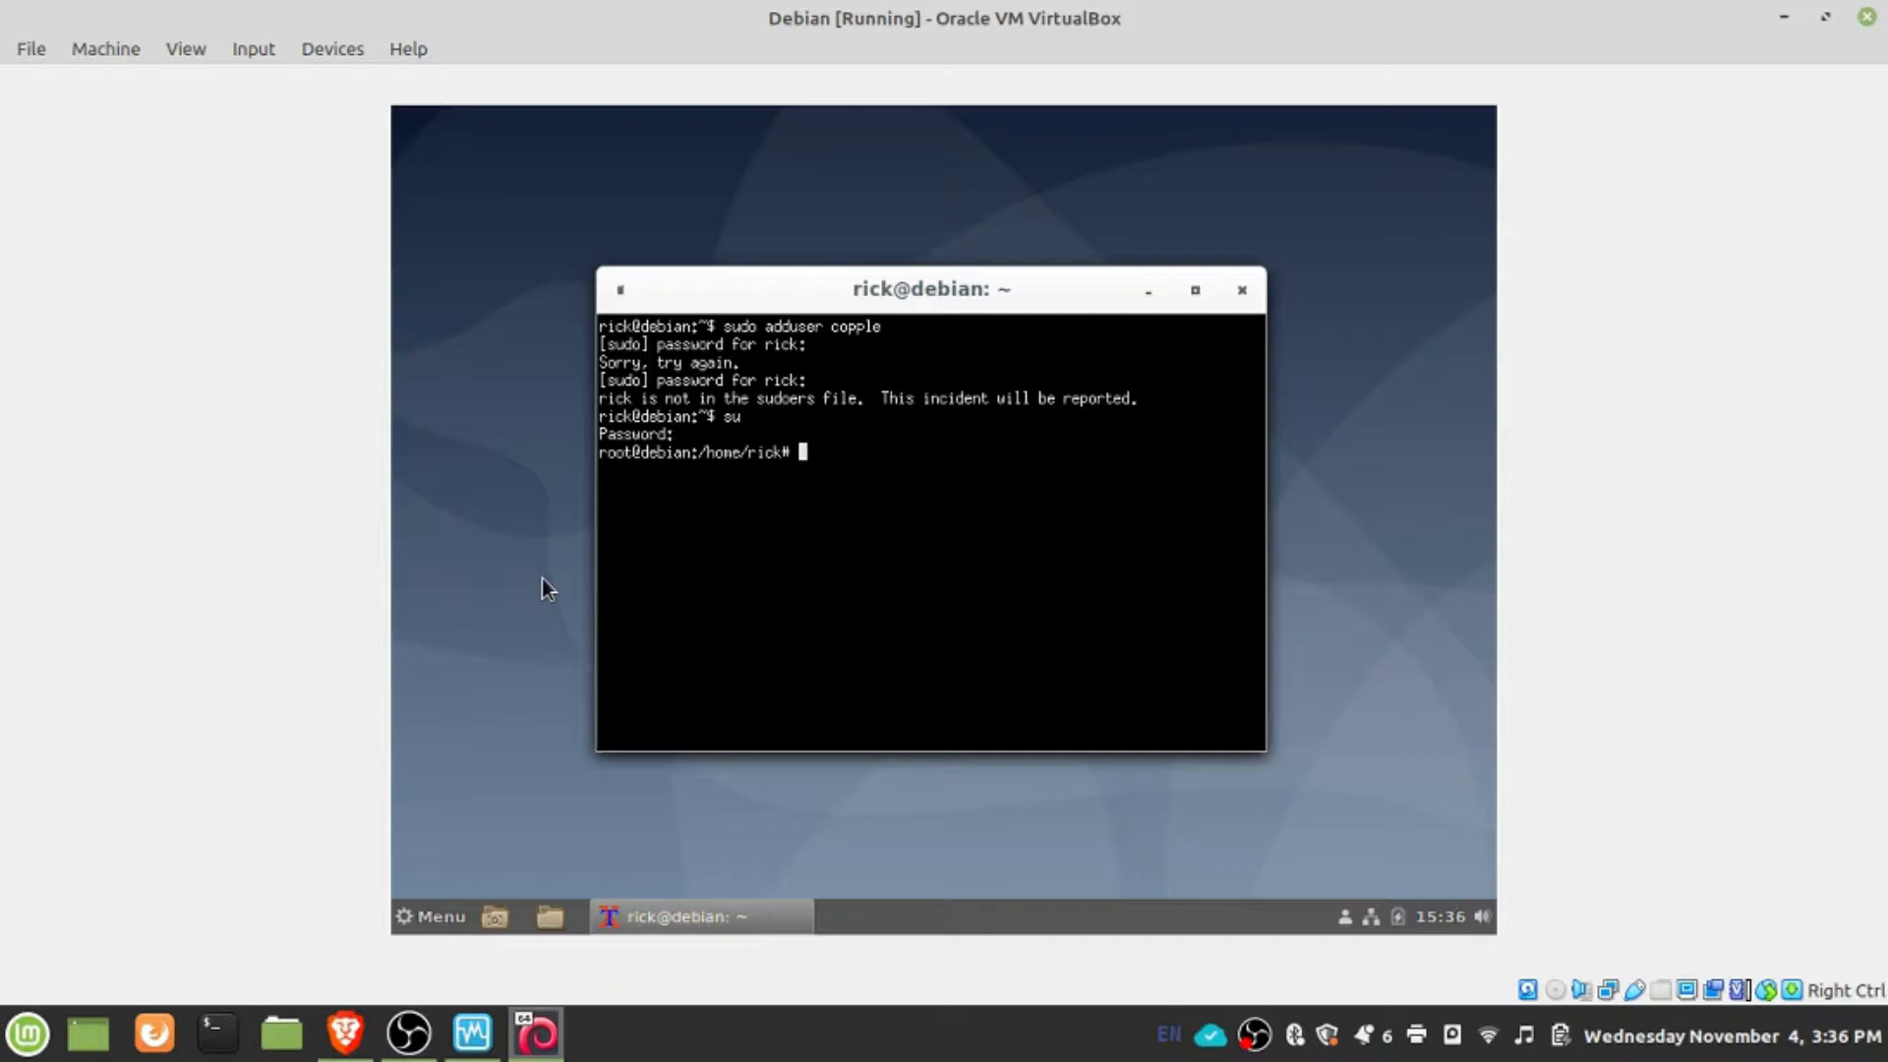
pyautogui.write('nano /ect/sudoers')
pyautogui.press('Return')
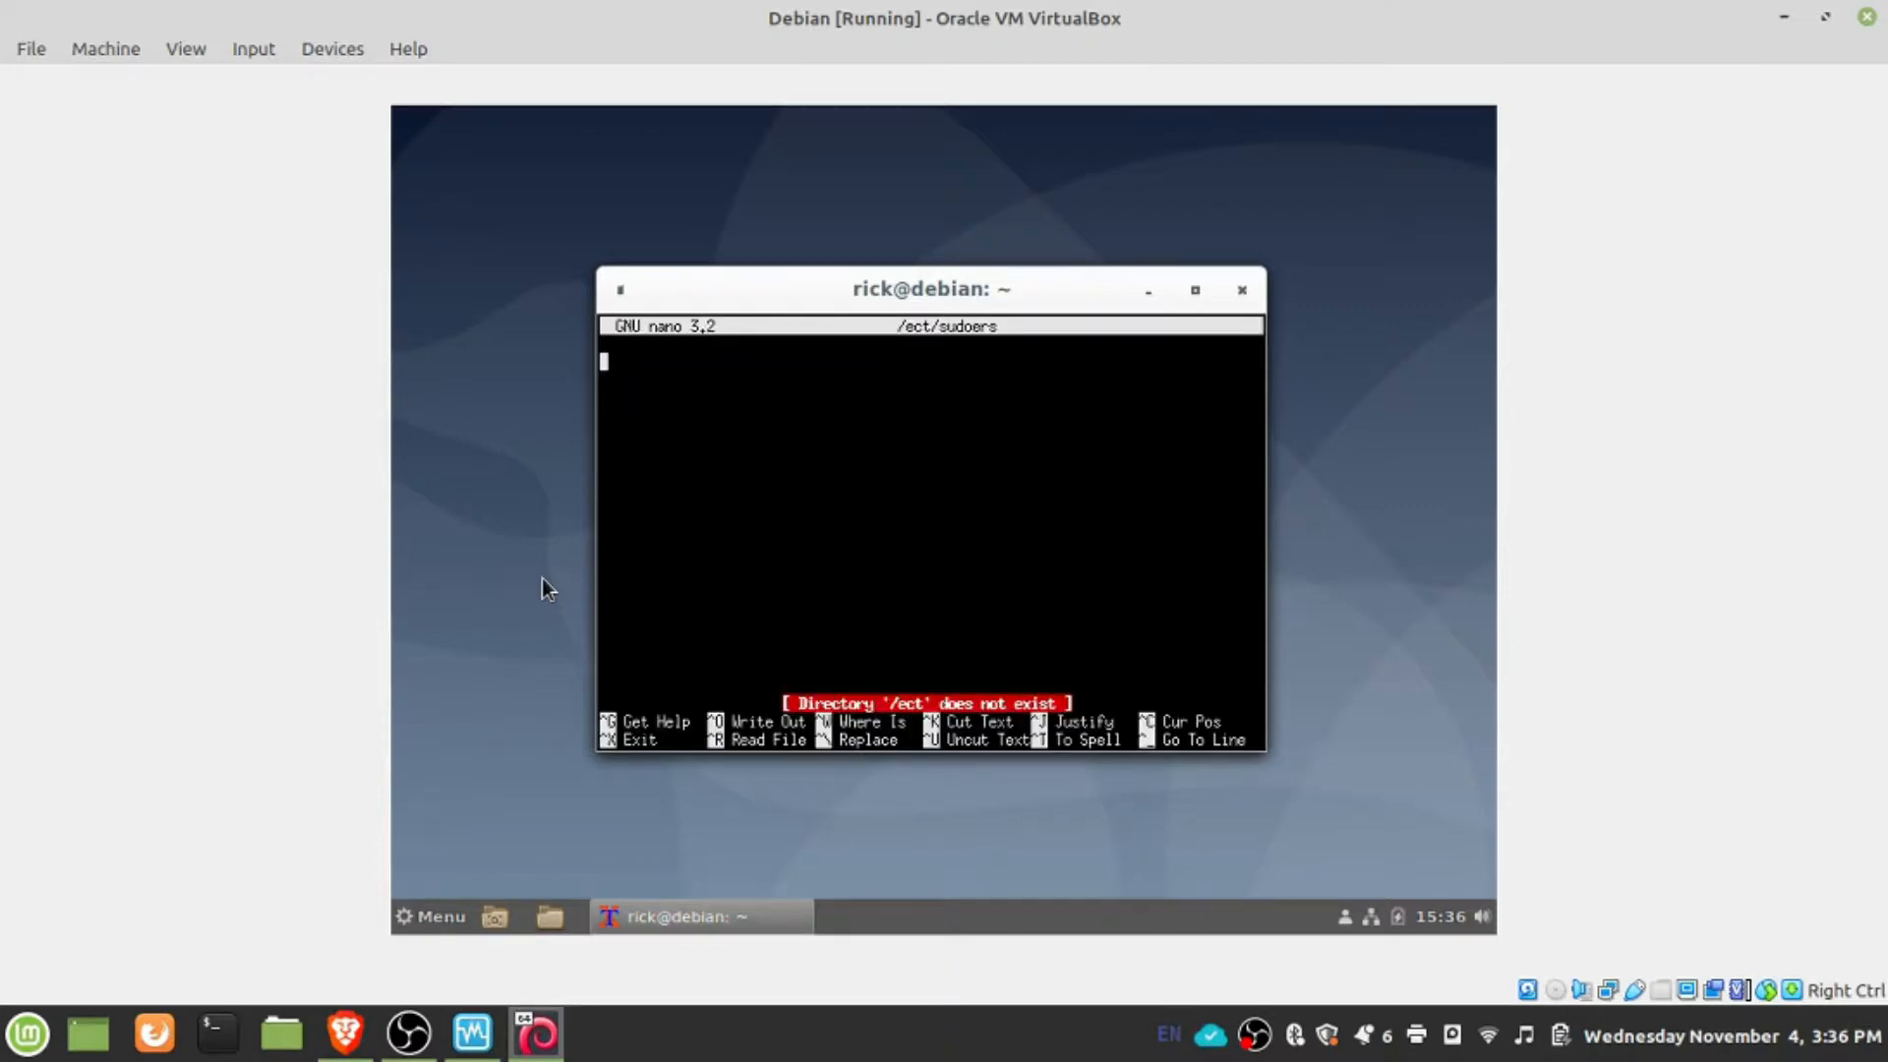
pyautogui.hotkey('ctrl', 'x')
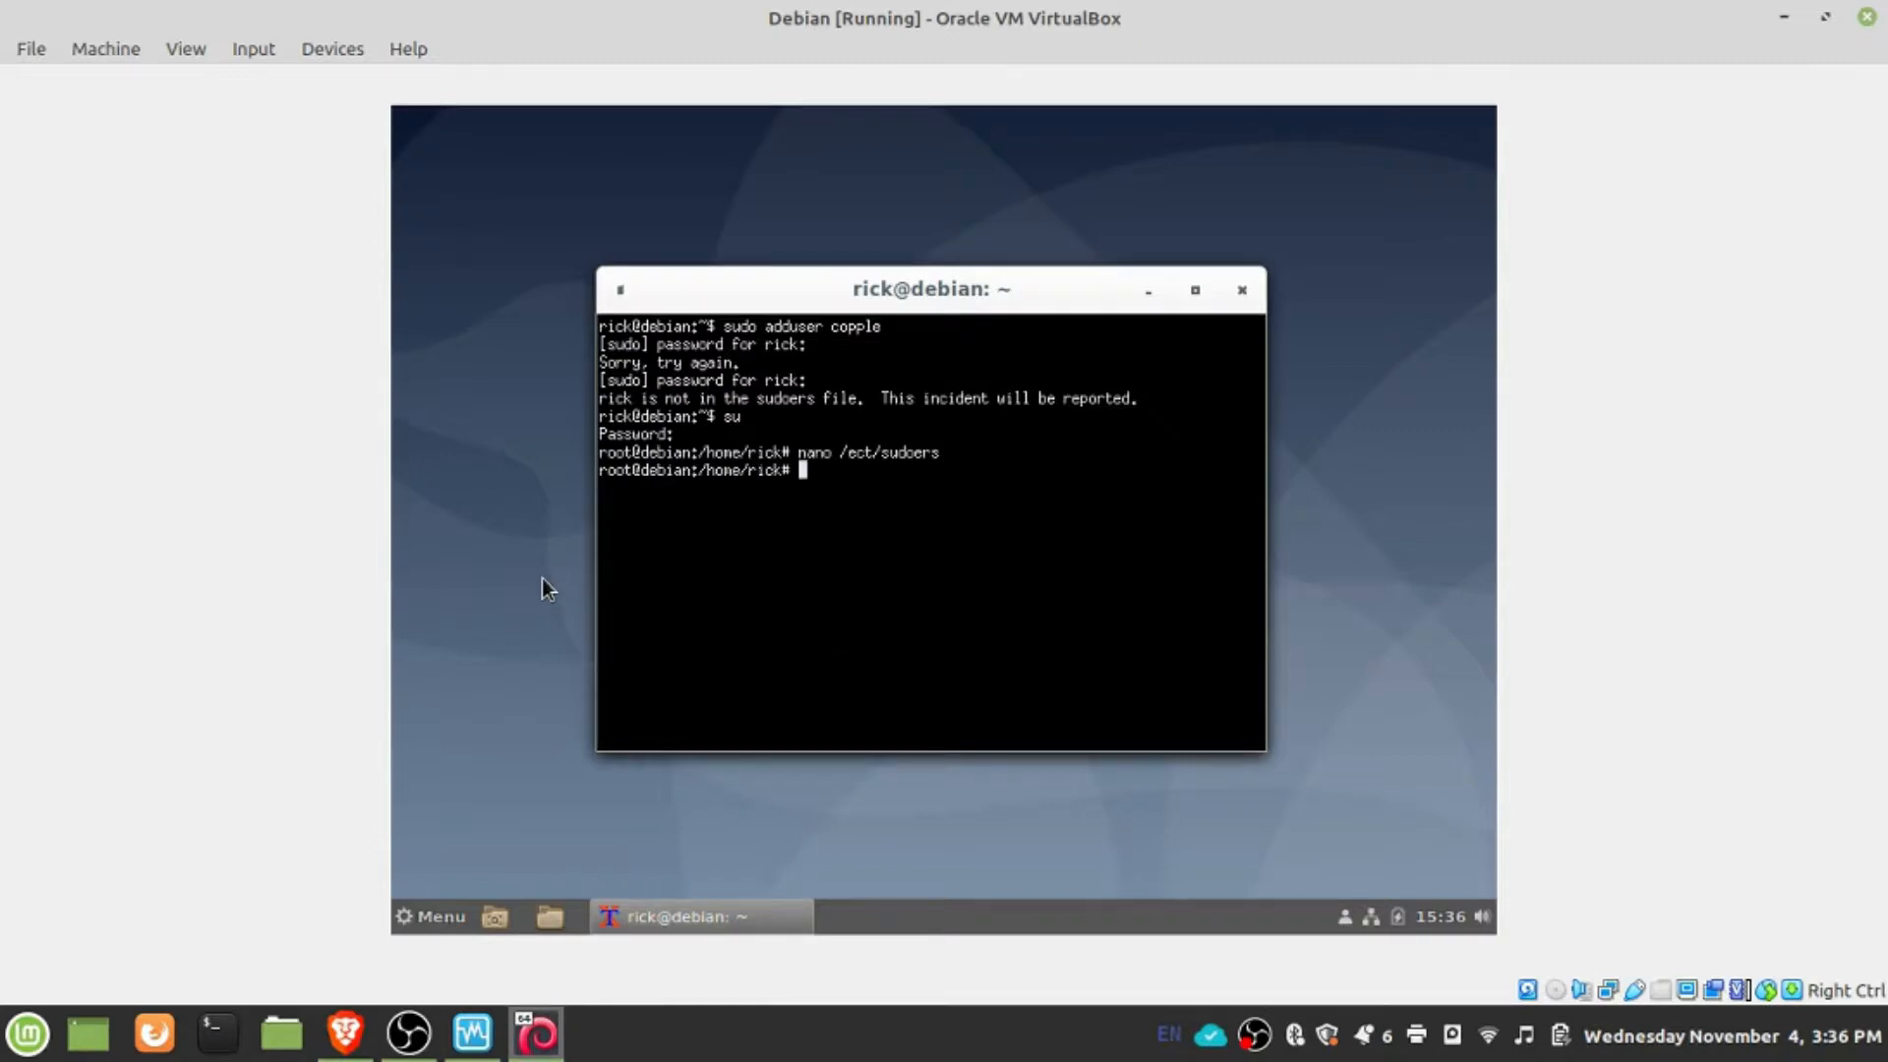
# - Correct the path in the previous nano command to /etc/sudoers and open that file
pyautogui.press('Up')
pyautogui.press('Left')
pyautogui.press('Left')
pyautogui.press('Left')
pyautogui.press('Left')
pyautogui.press('Left')
pyautogui.press('Left')
pyautogui.press('Left')
pyautogui.press('Left')
pyautogui.press('BackSpace')
pyautogui.press('BackSpace')
pyautogui.write('tc')
pyautogui.press('Return')
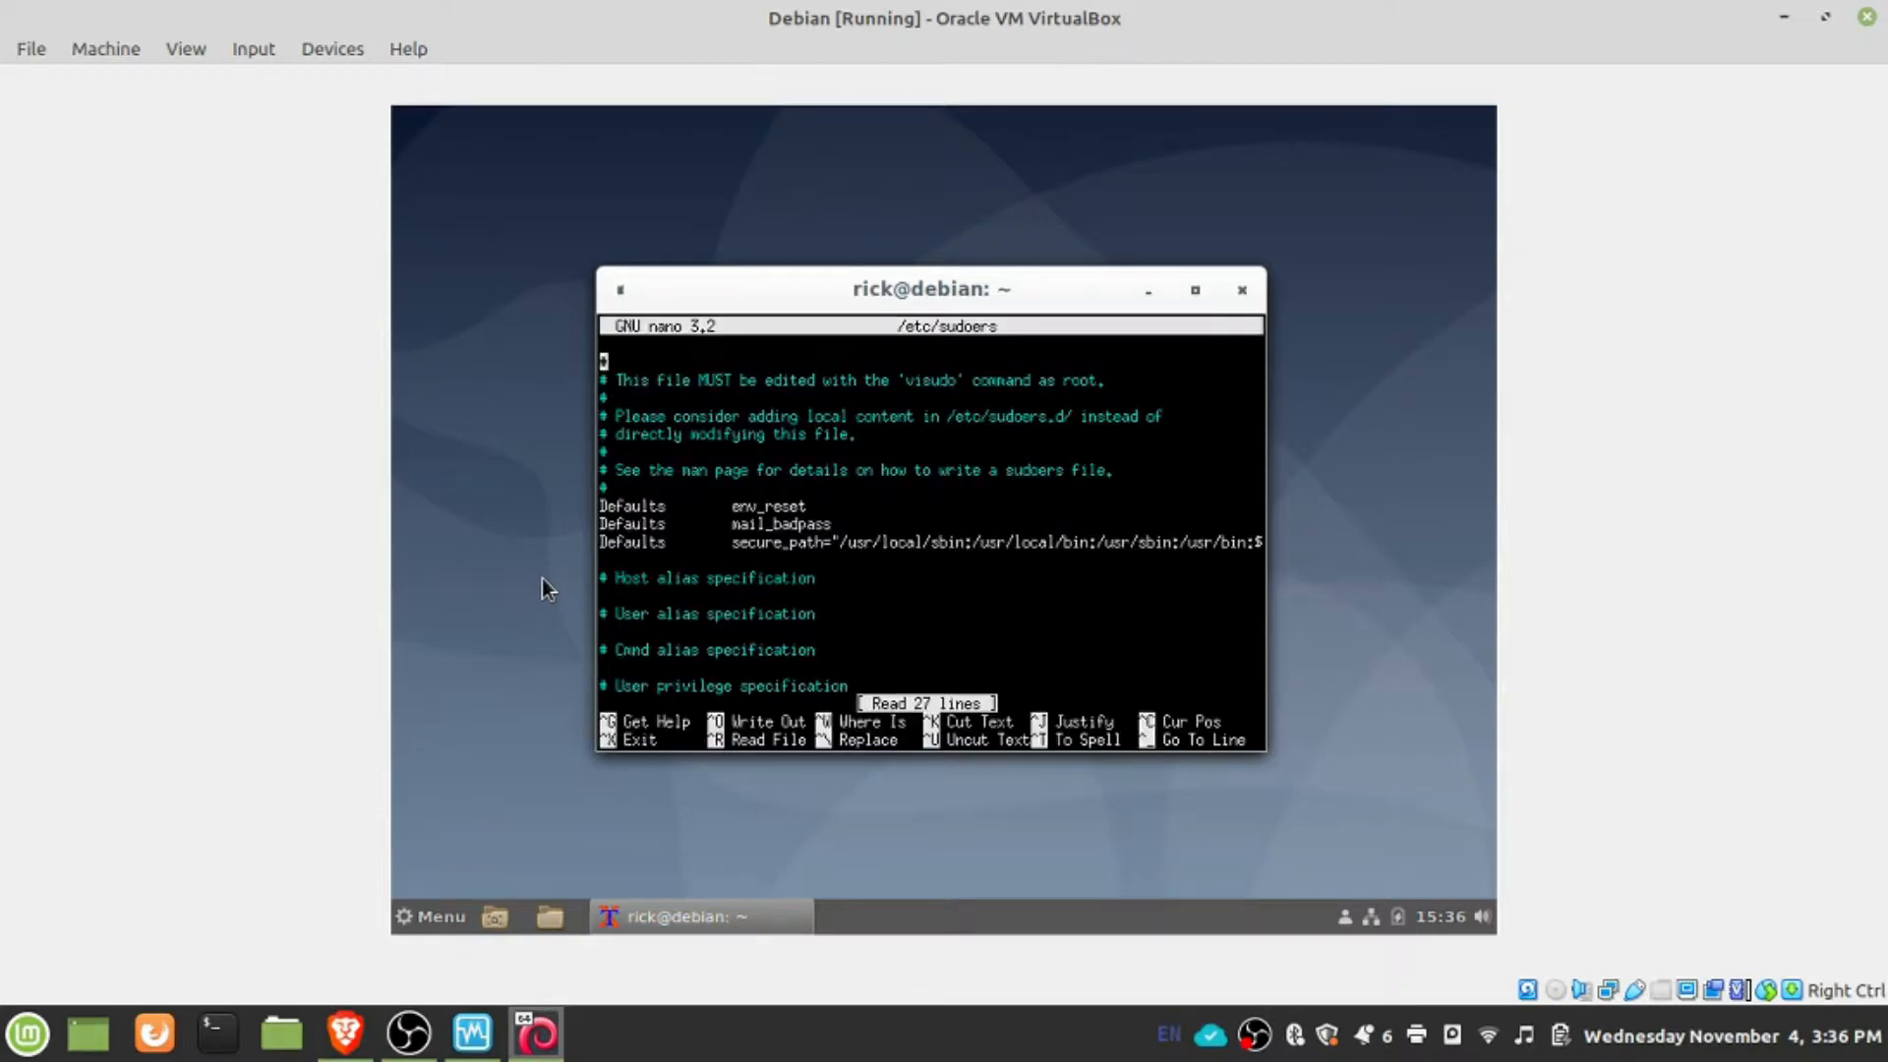
# - Start an entry directly below the %sudo line with the current account's username followed by a tab
pyautogui.press('pagedown')
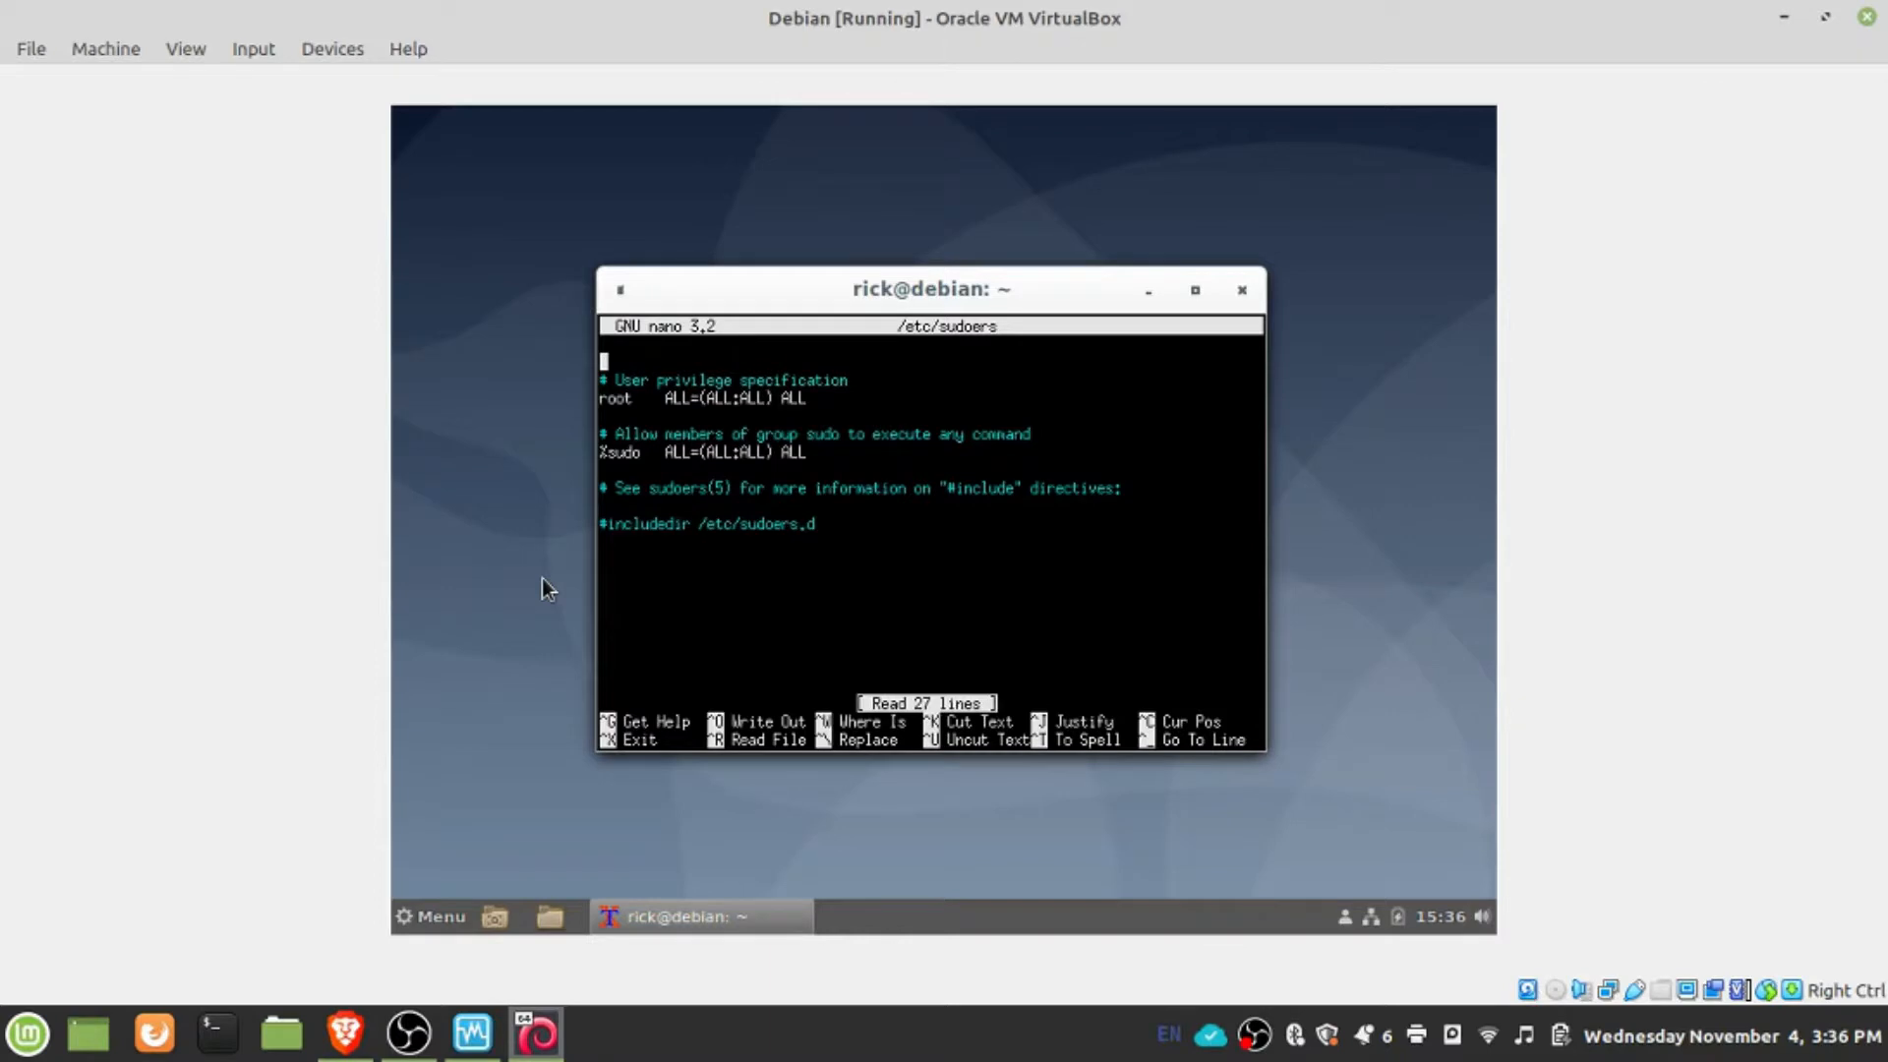
pyautogui.press('Down')
pyautogui.press('Down')
pyautogui.press('Down')
pyautogui.write('rikc')
pyautogui.press('BackSpace')
pyautogui.press('BackSpace')
pyautogui.write('ck')
pyautogui.press('BackSpace')
pyautogui.press('BackSpace')
pyautogui.press('BackSpace')
pyautogui.press('BackSpace')
pyautogui.press('BackSpace')
pyautogui.write('rick')
pyautogui.press('Tab')
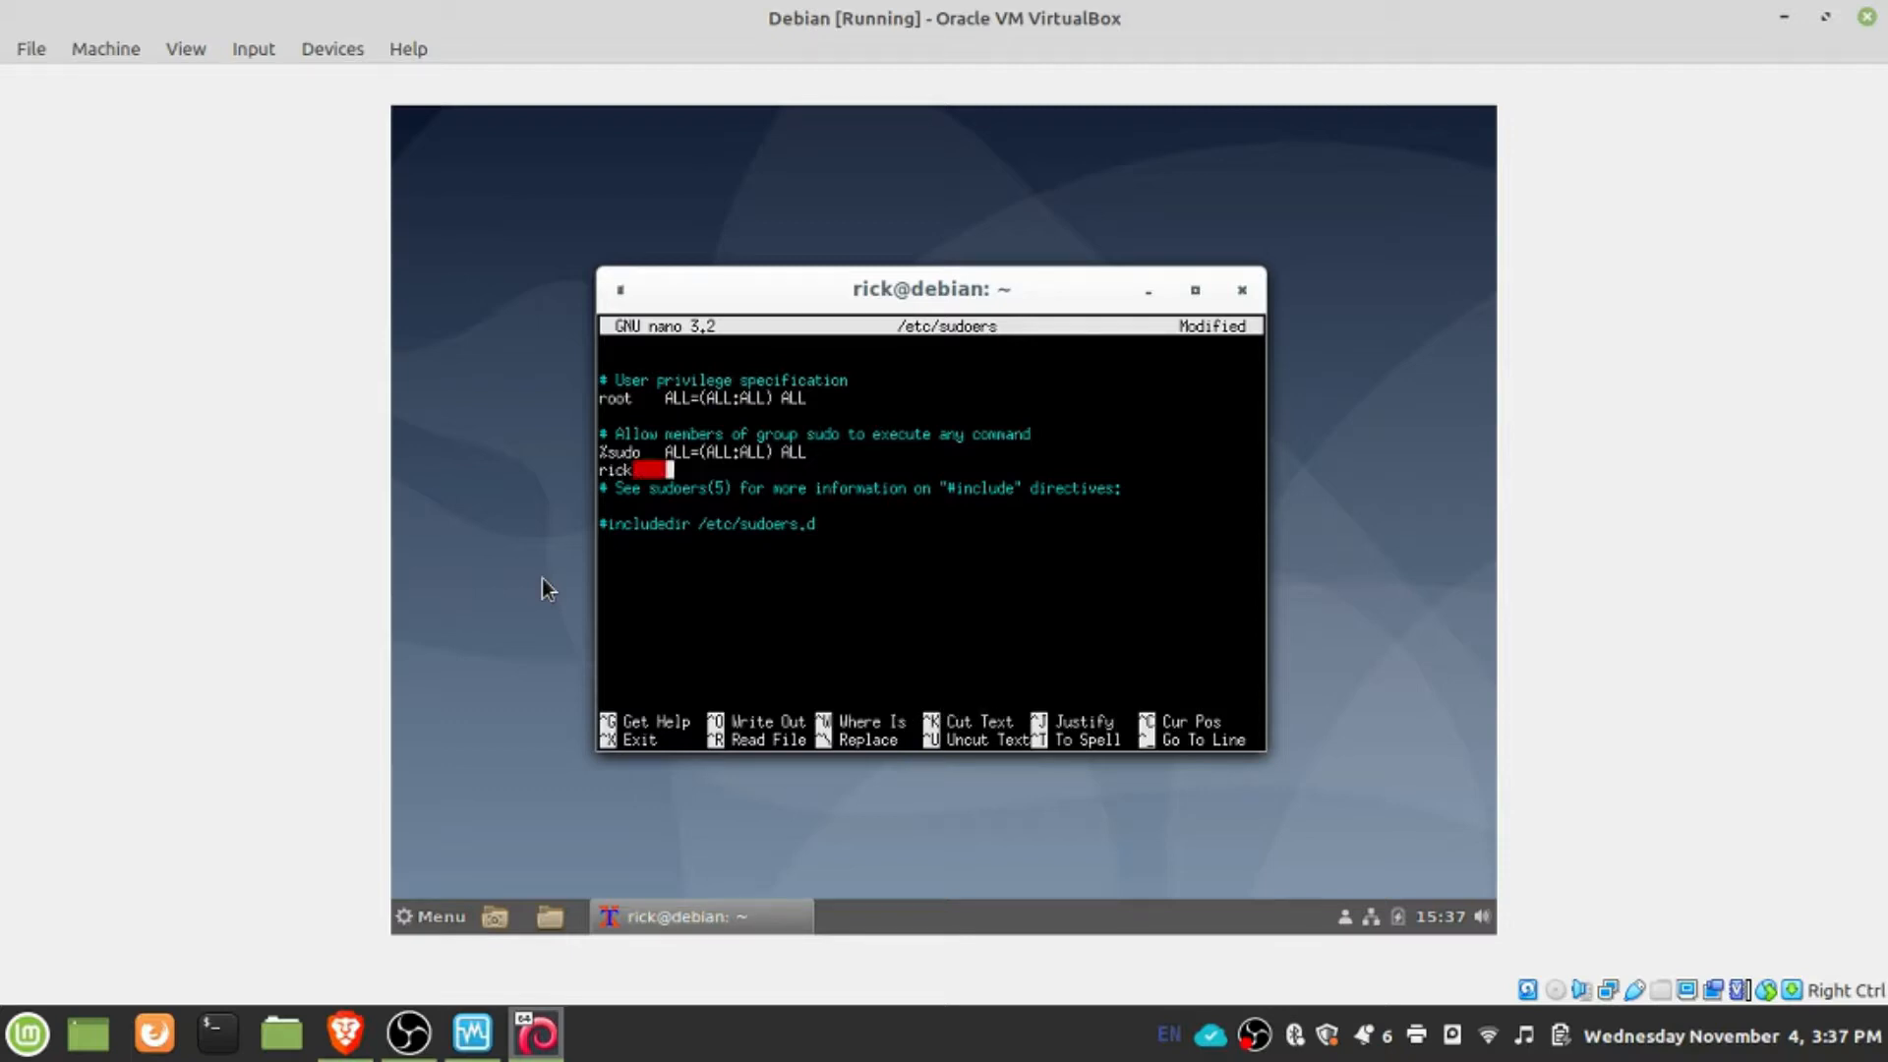
# - Complete the user's sudoers entry with ALL=(ALL:ALL) ALL, save the file and exit nano
pyautogui.write('ALL=(ALL:ALL) ALL')
pyautogui.press('Return')
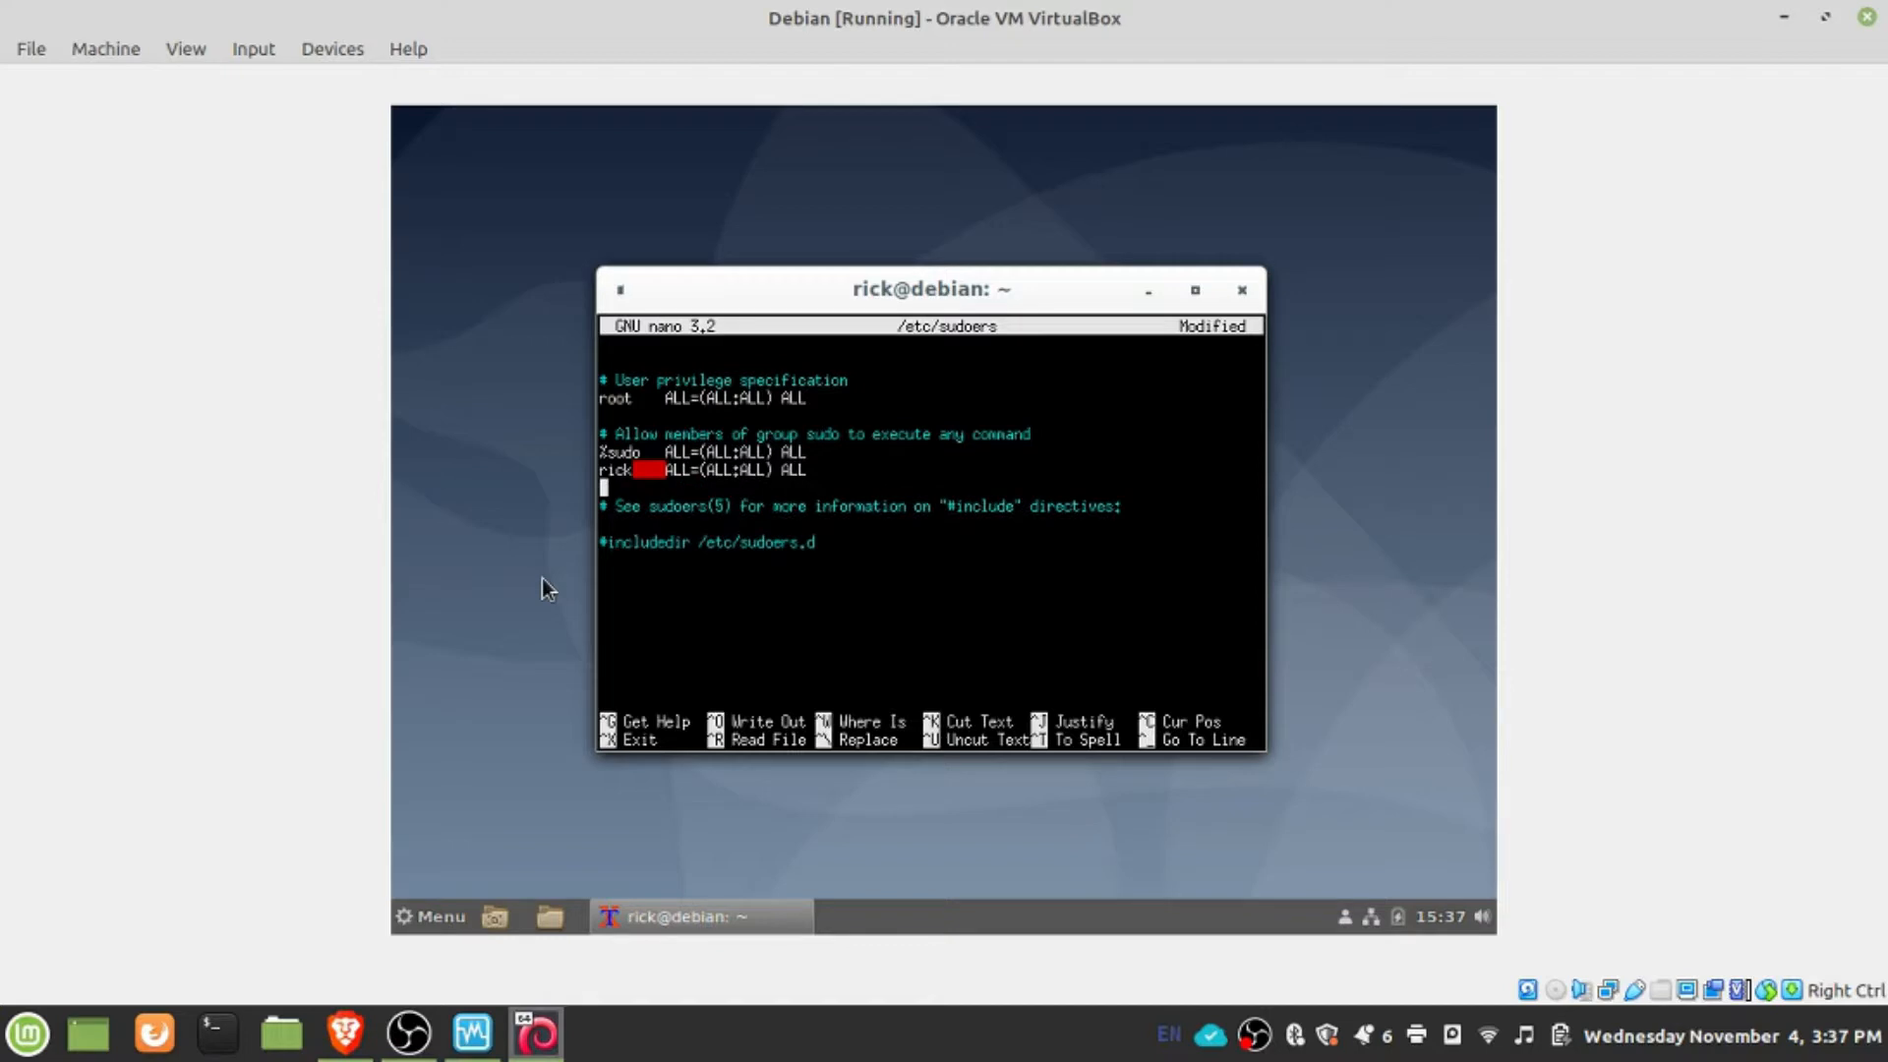
pyautogui.hotkey('ctrl', 'o')
pyautogui.press('Return')
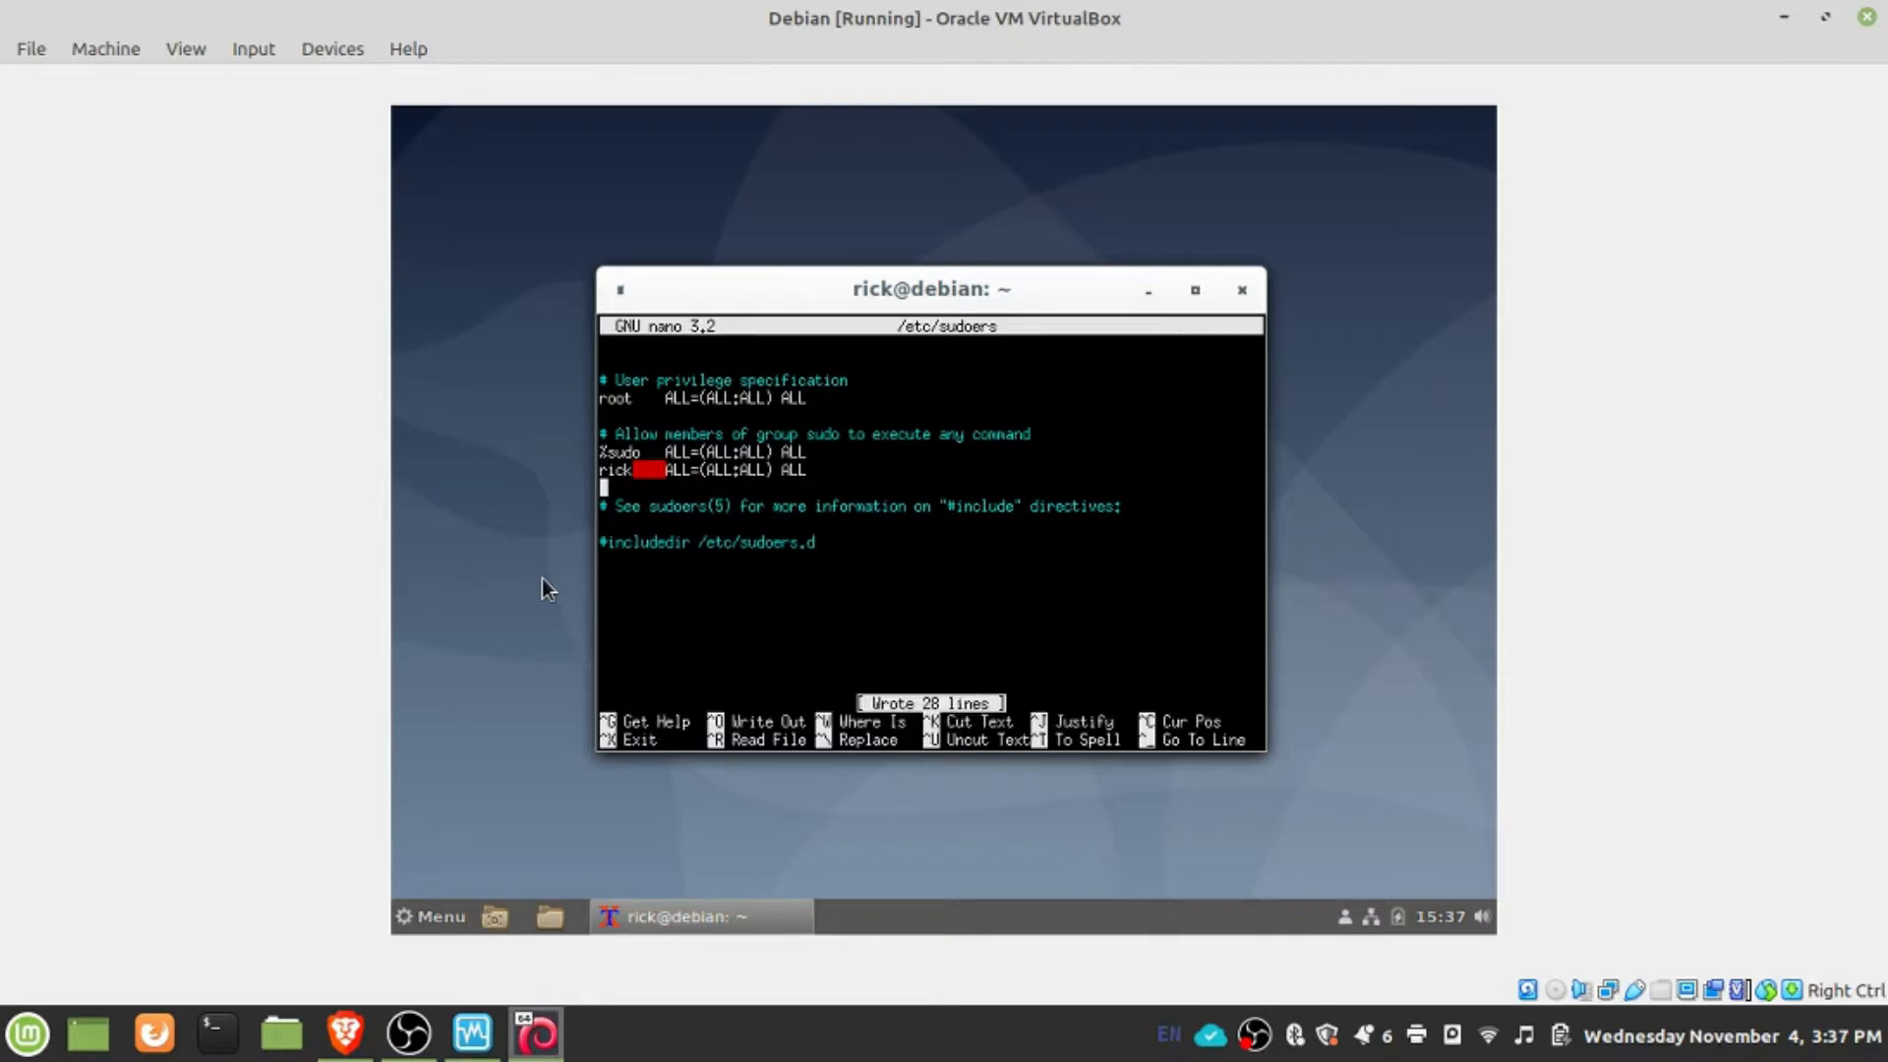
pyautogui.hotkey('ctrl', 'x')
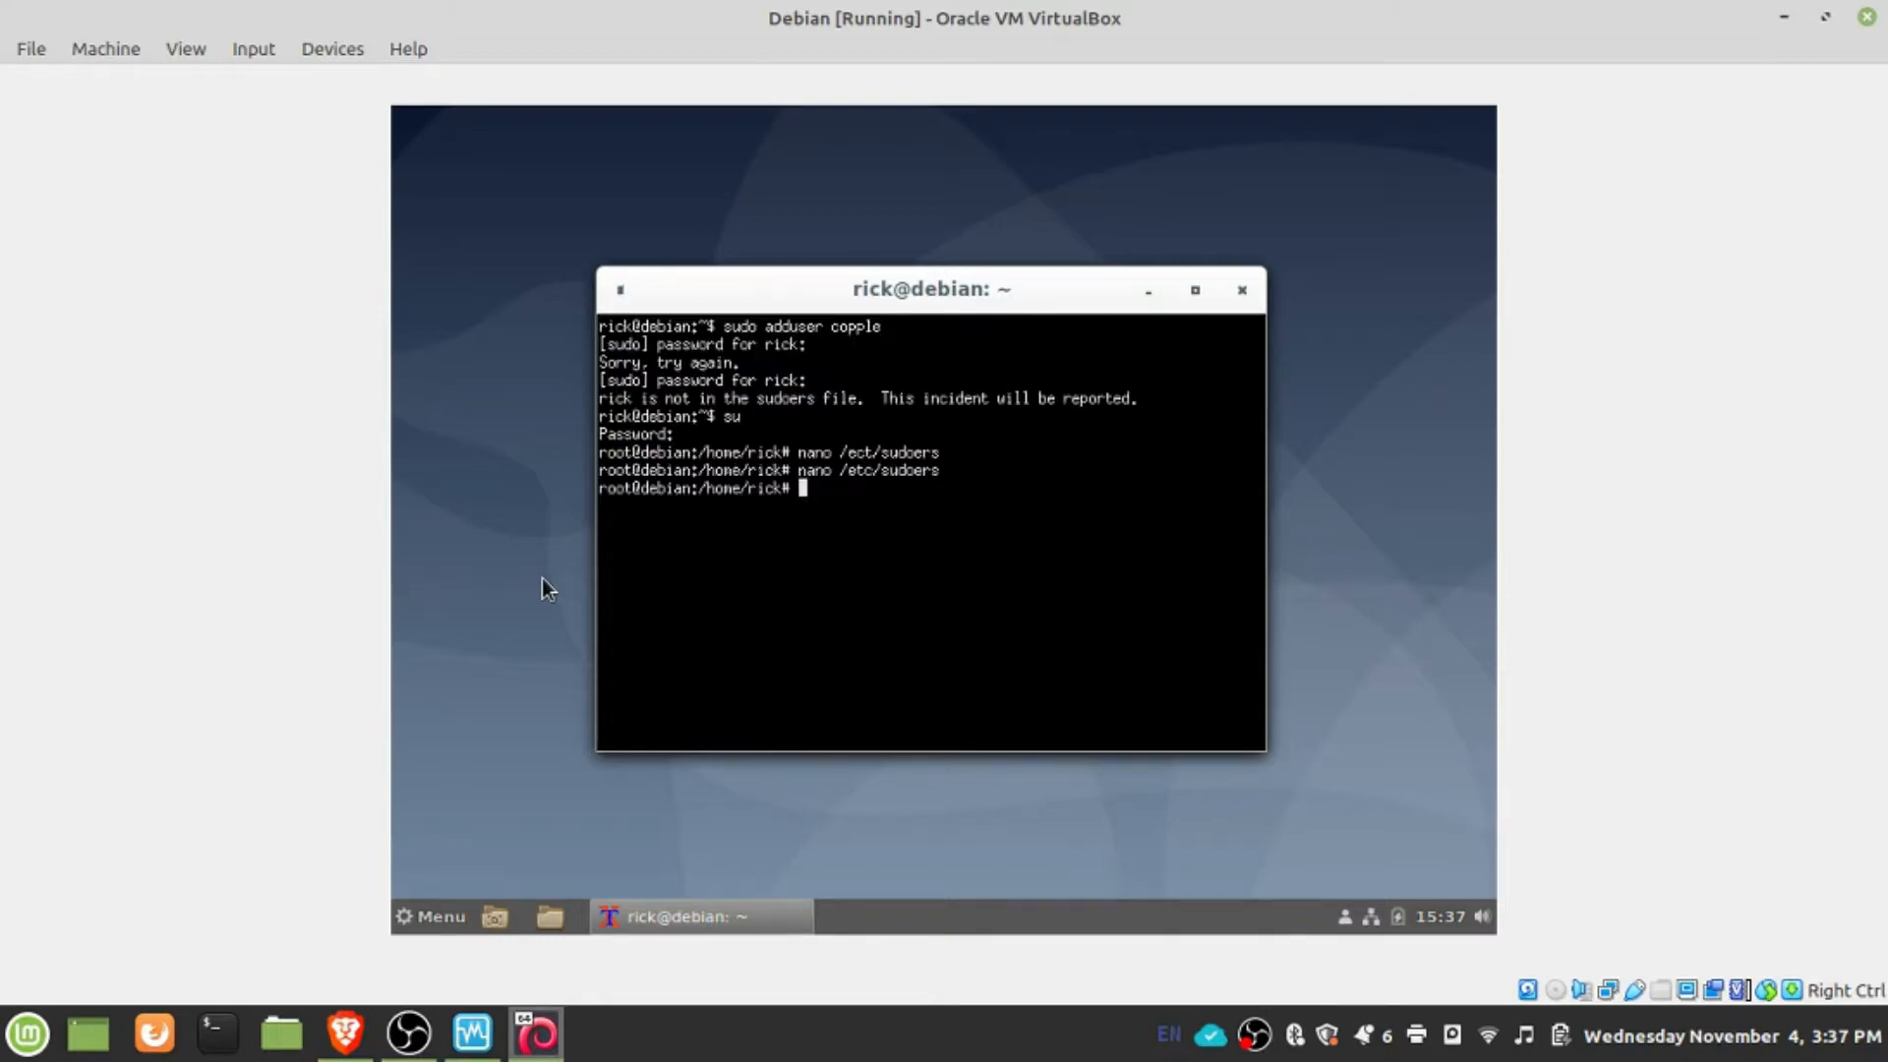
# - Exit the root shell and the terminal session, and open a fresh UXTerm window
pyautogui.write('EXIT')
pyautogui.press('Return')
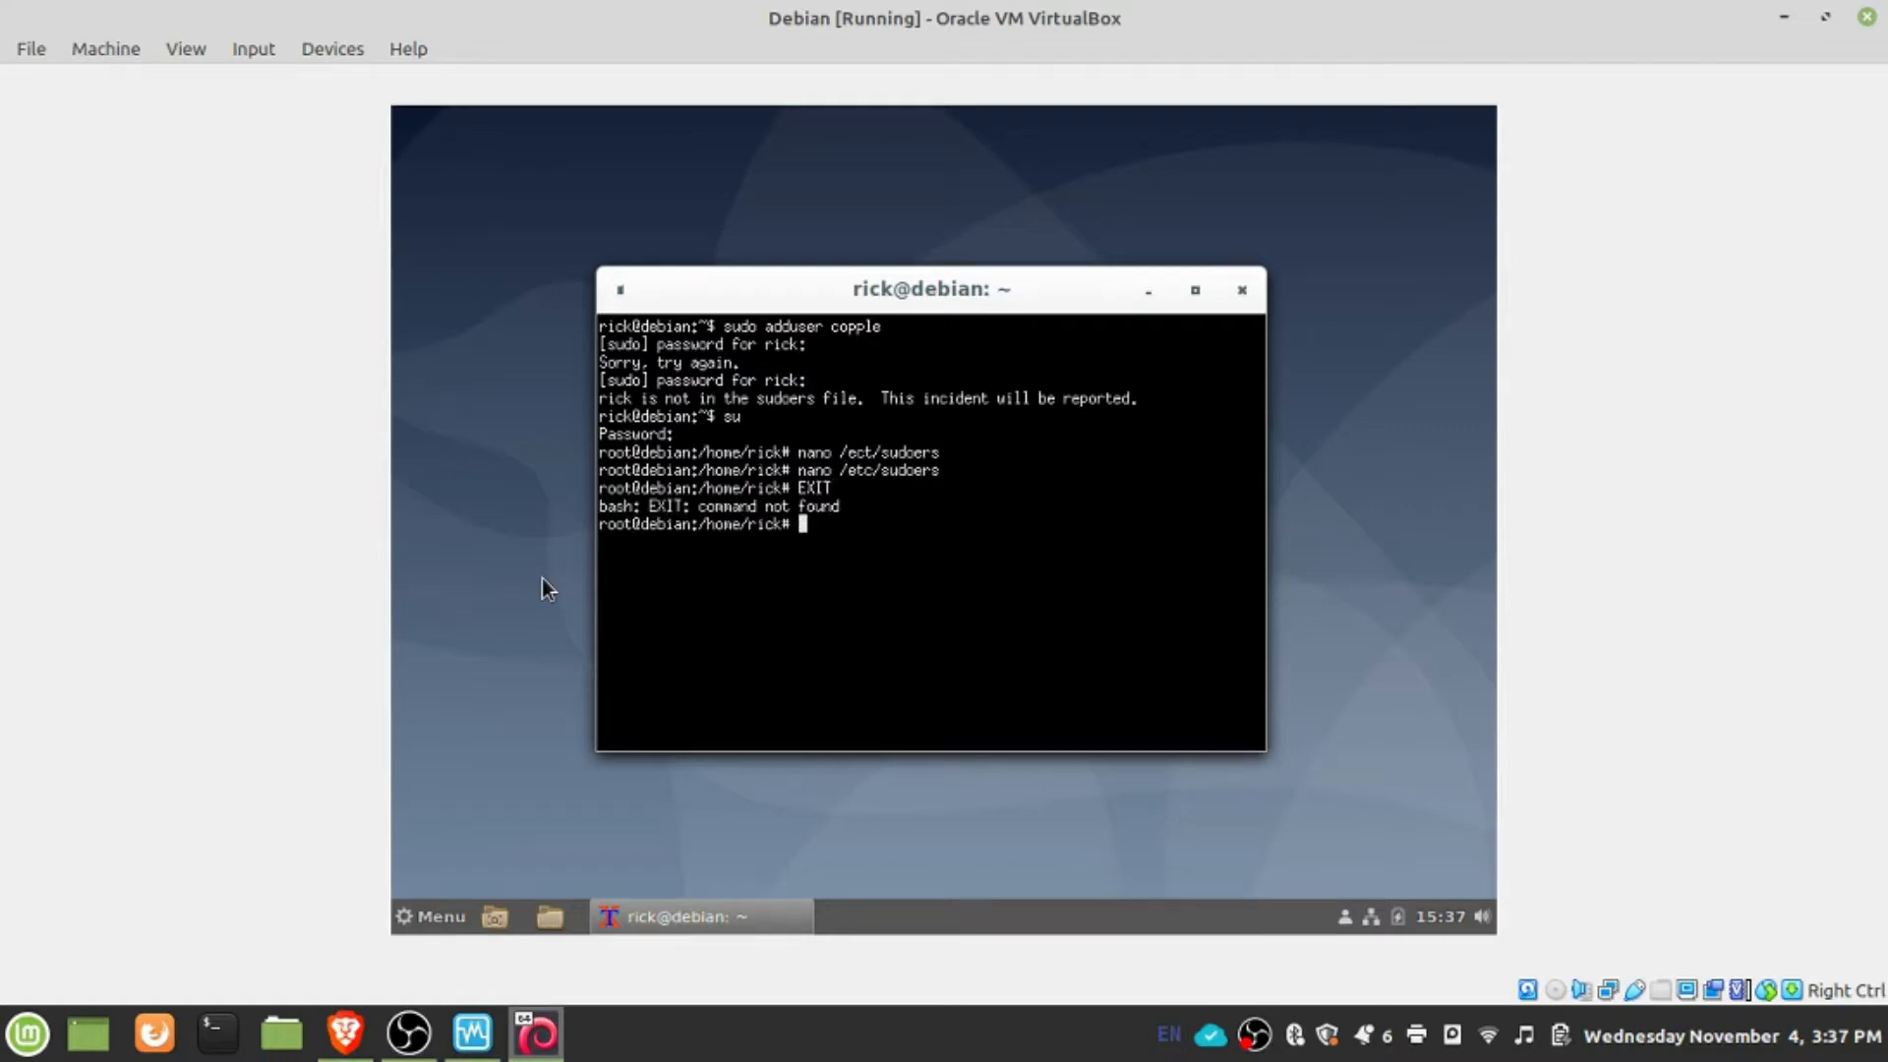
pyautogui.write('exit')
pyautogui.press('Return')
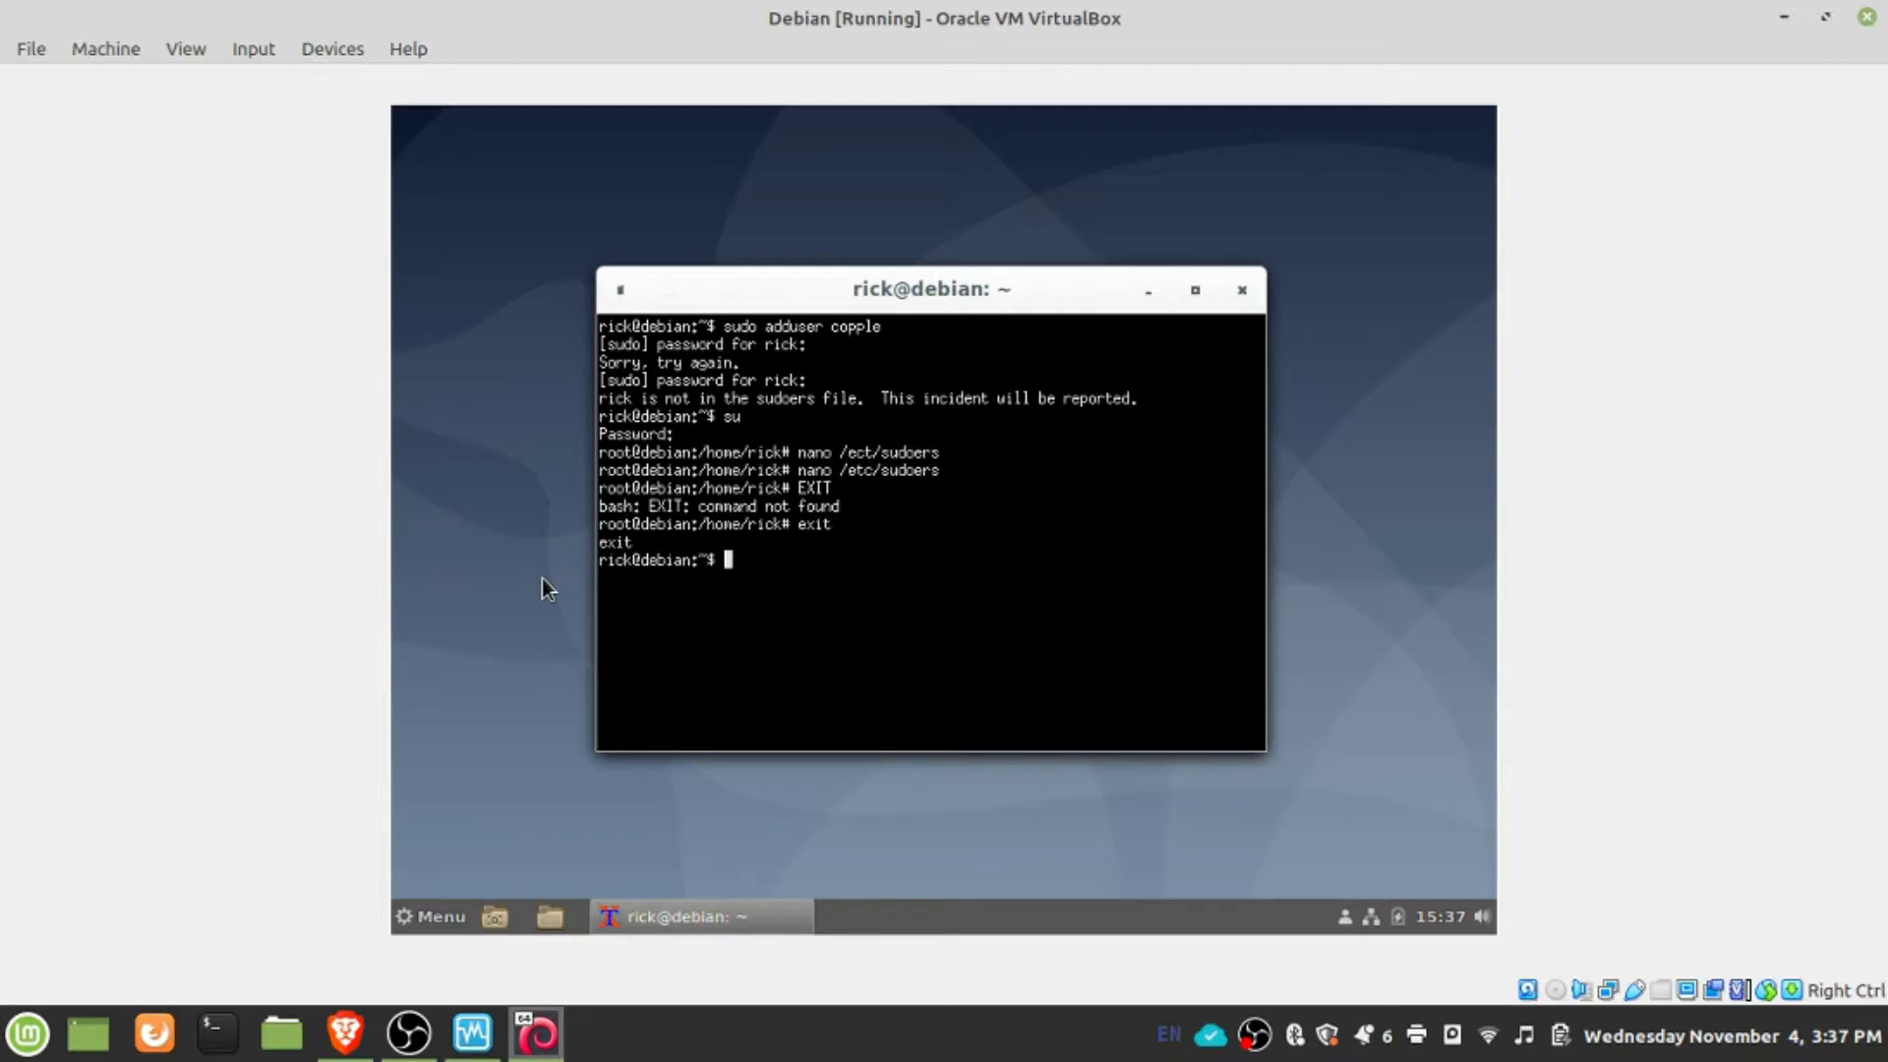
pyautogui.write('exit')
pyautogui.press('Return')
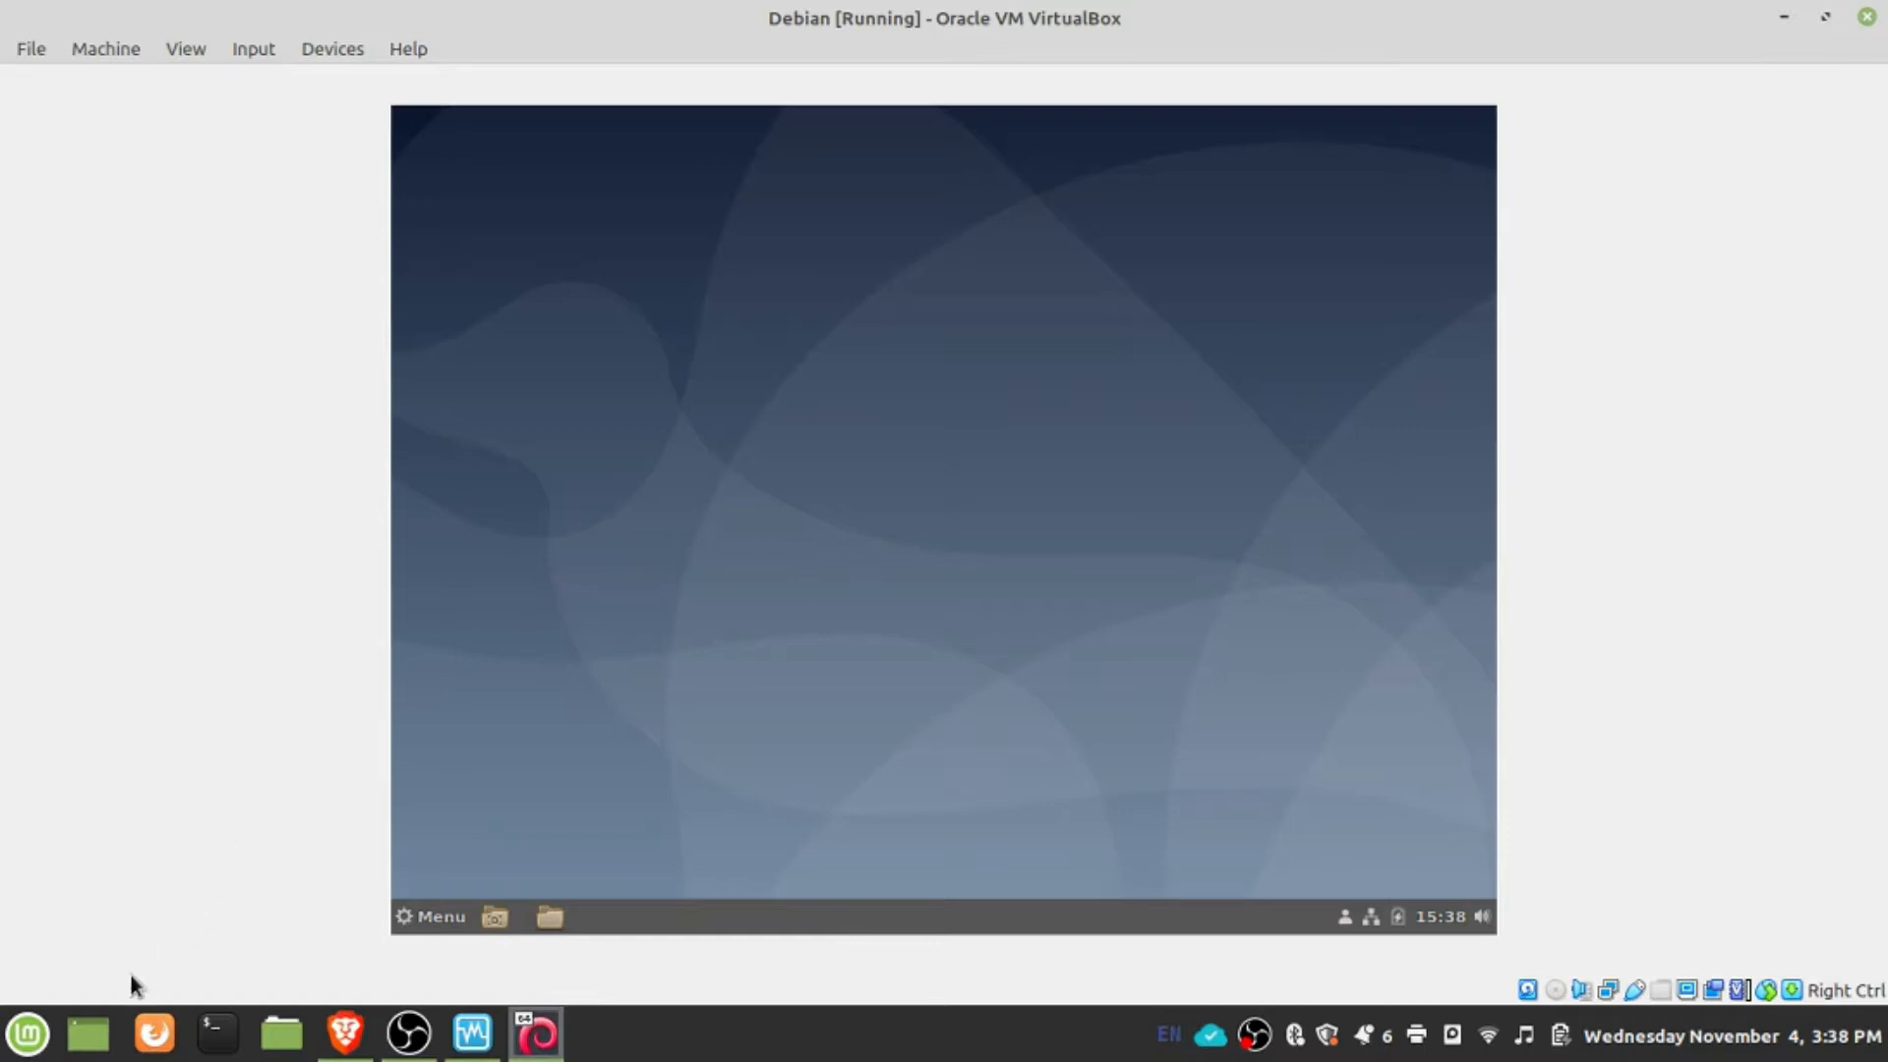
pyautogui.click(435, 913)
pyautogui.moveTo(715, 708)
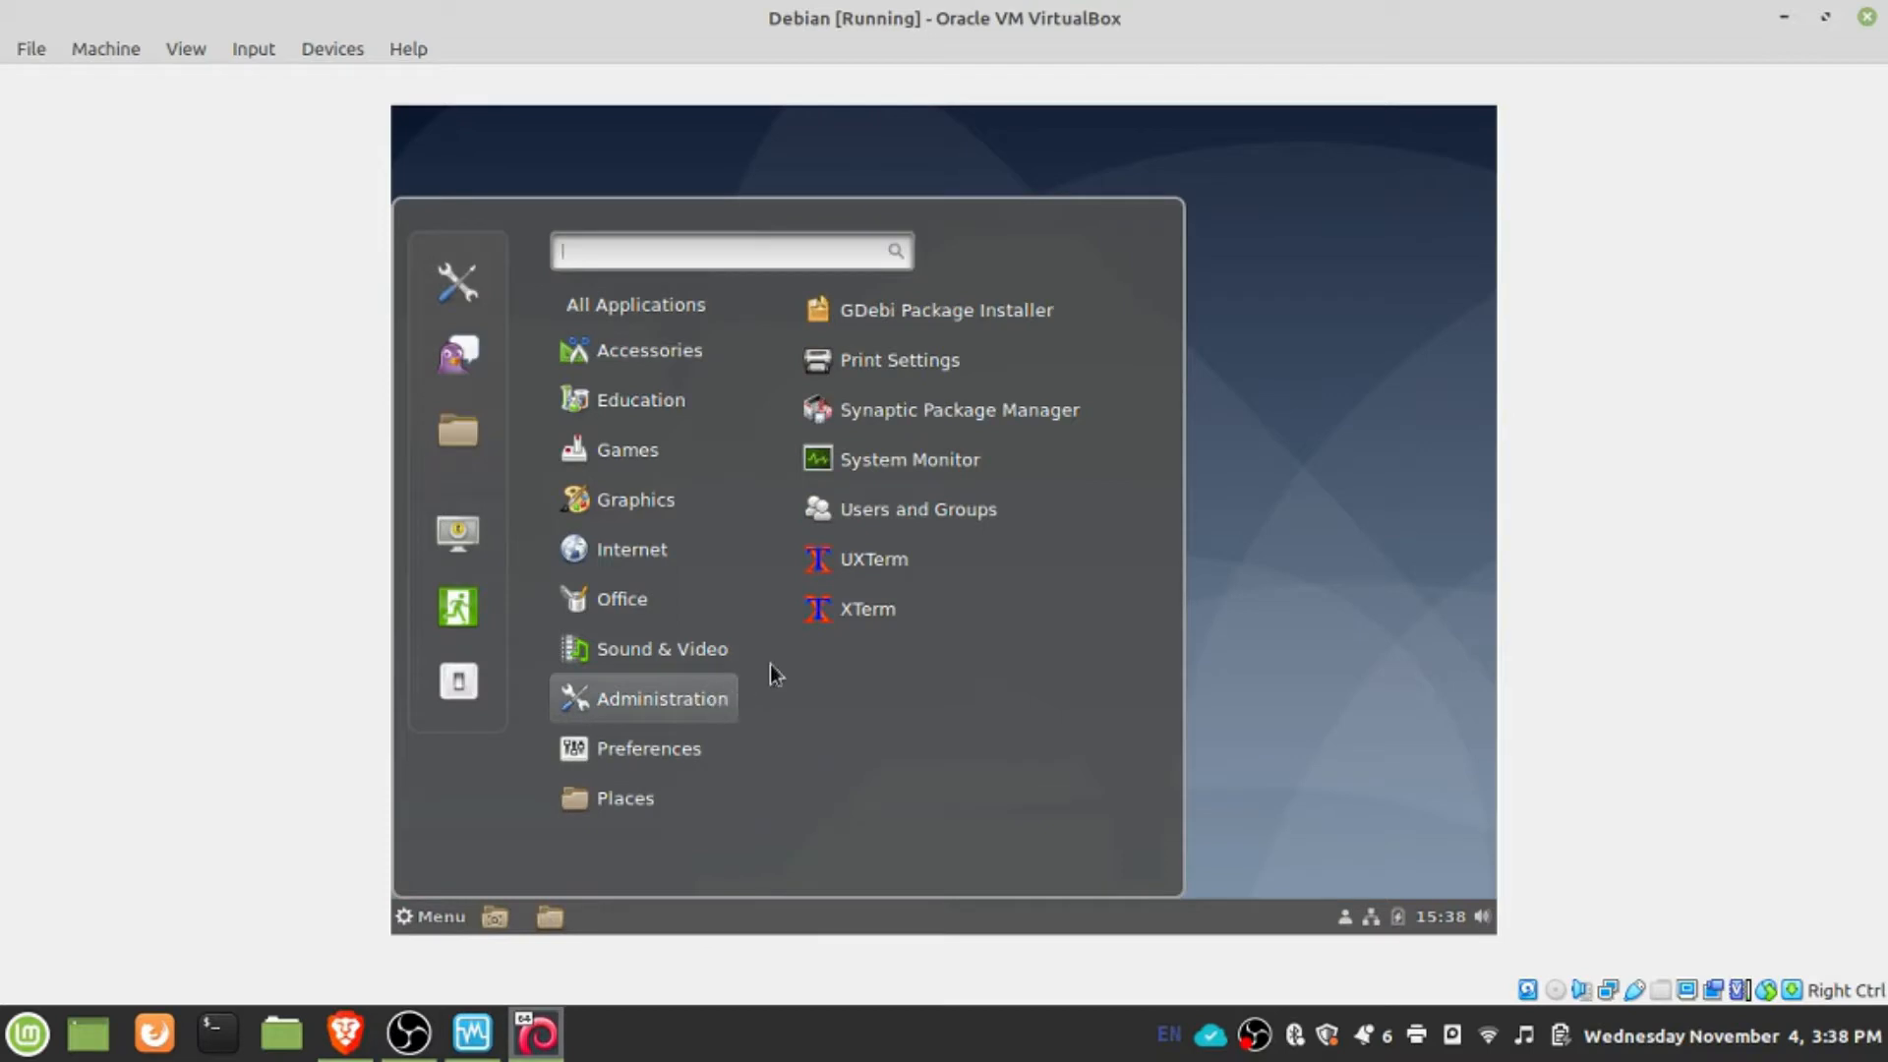
pyautogui.click(879, 560)
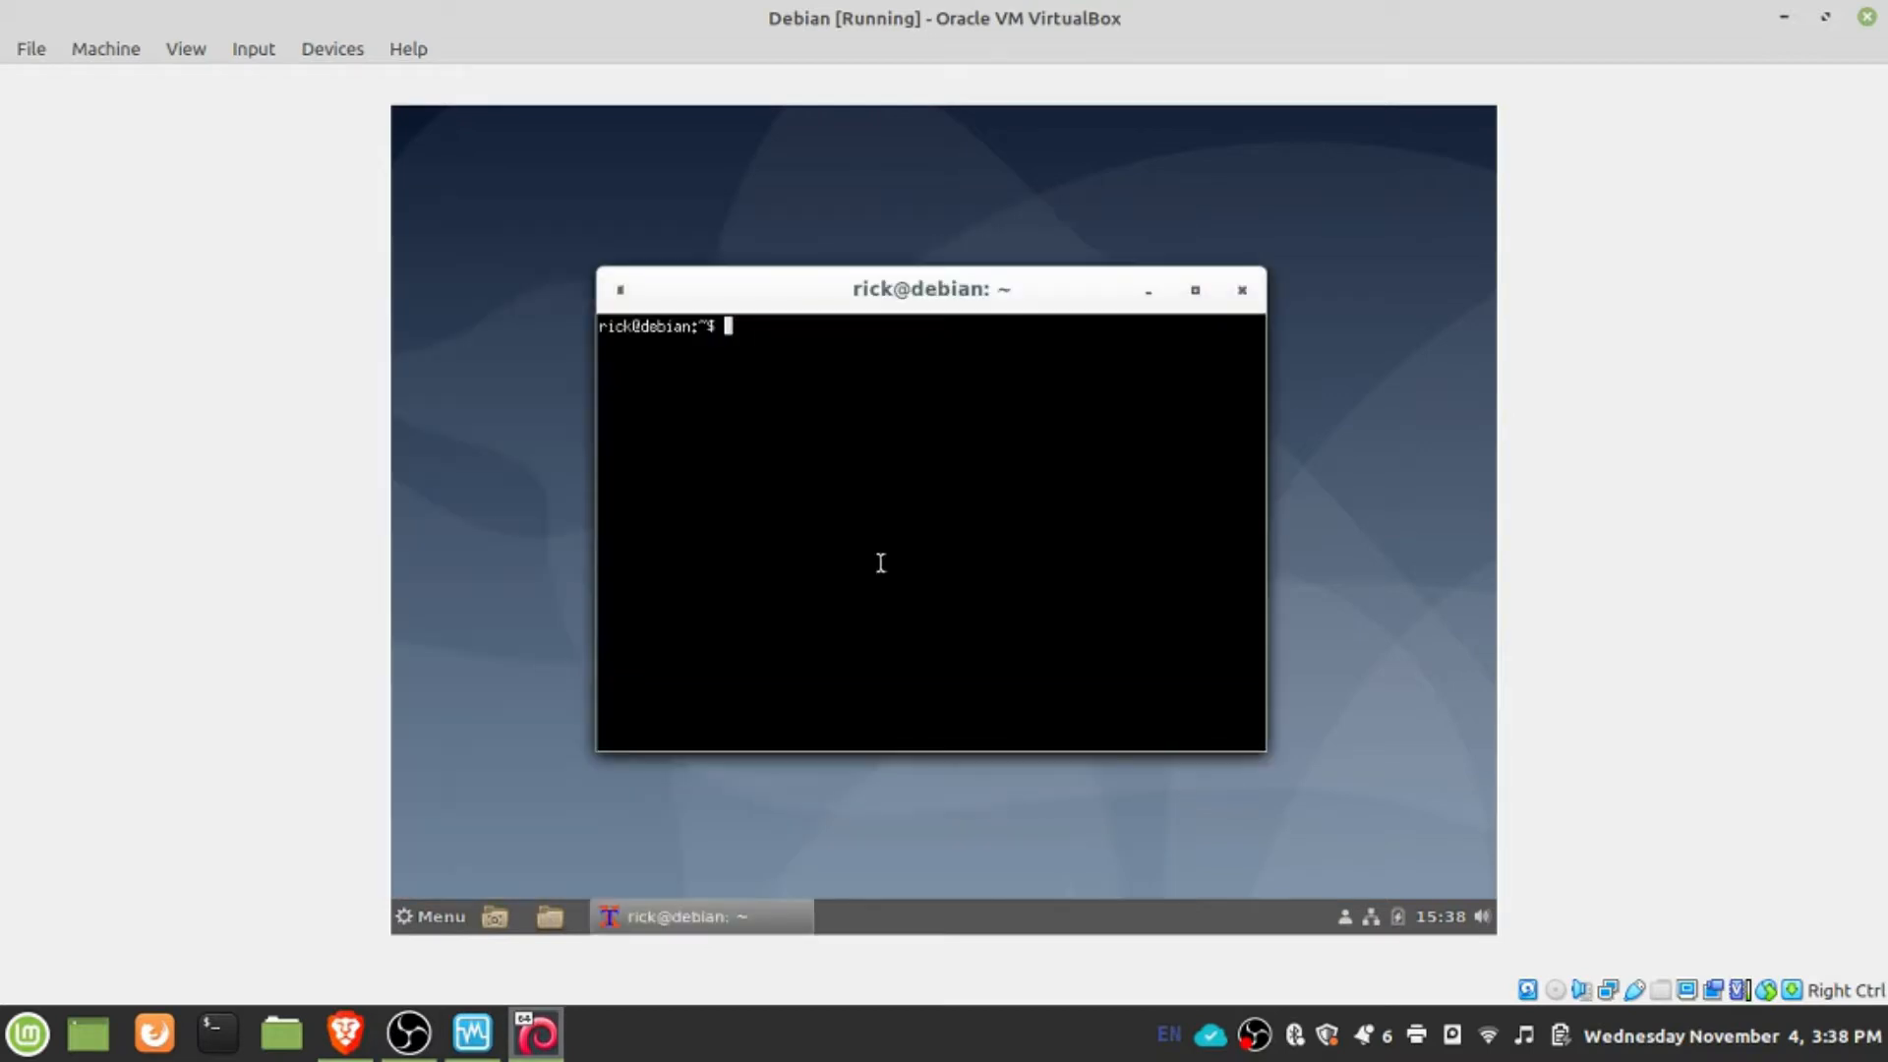
# - Create the second user account with sudo adduser, entering the sudo password and the new account's password twice
pyautogui.write('sudo adduser copple')
pyautogui.press('Return')
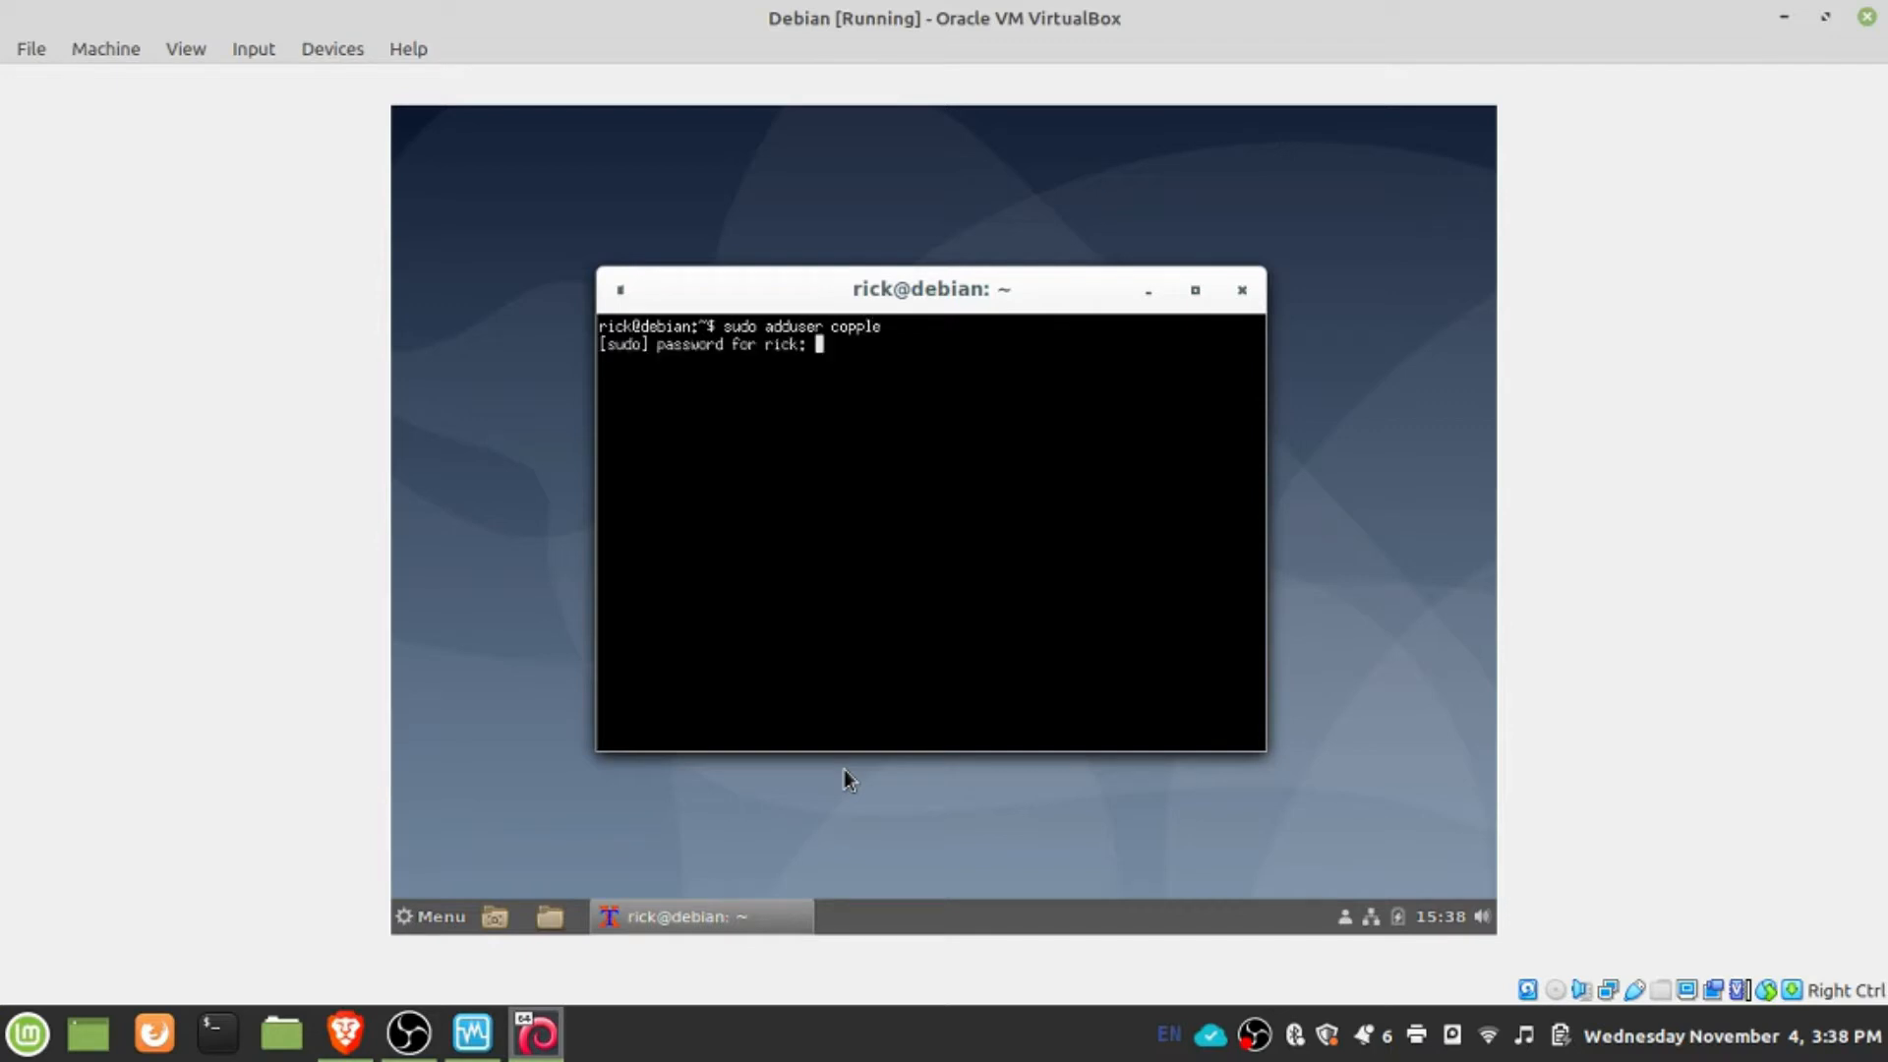
pyautogui.press('Return')
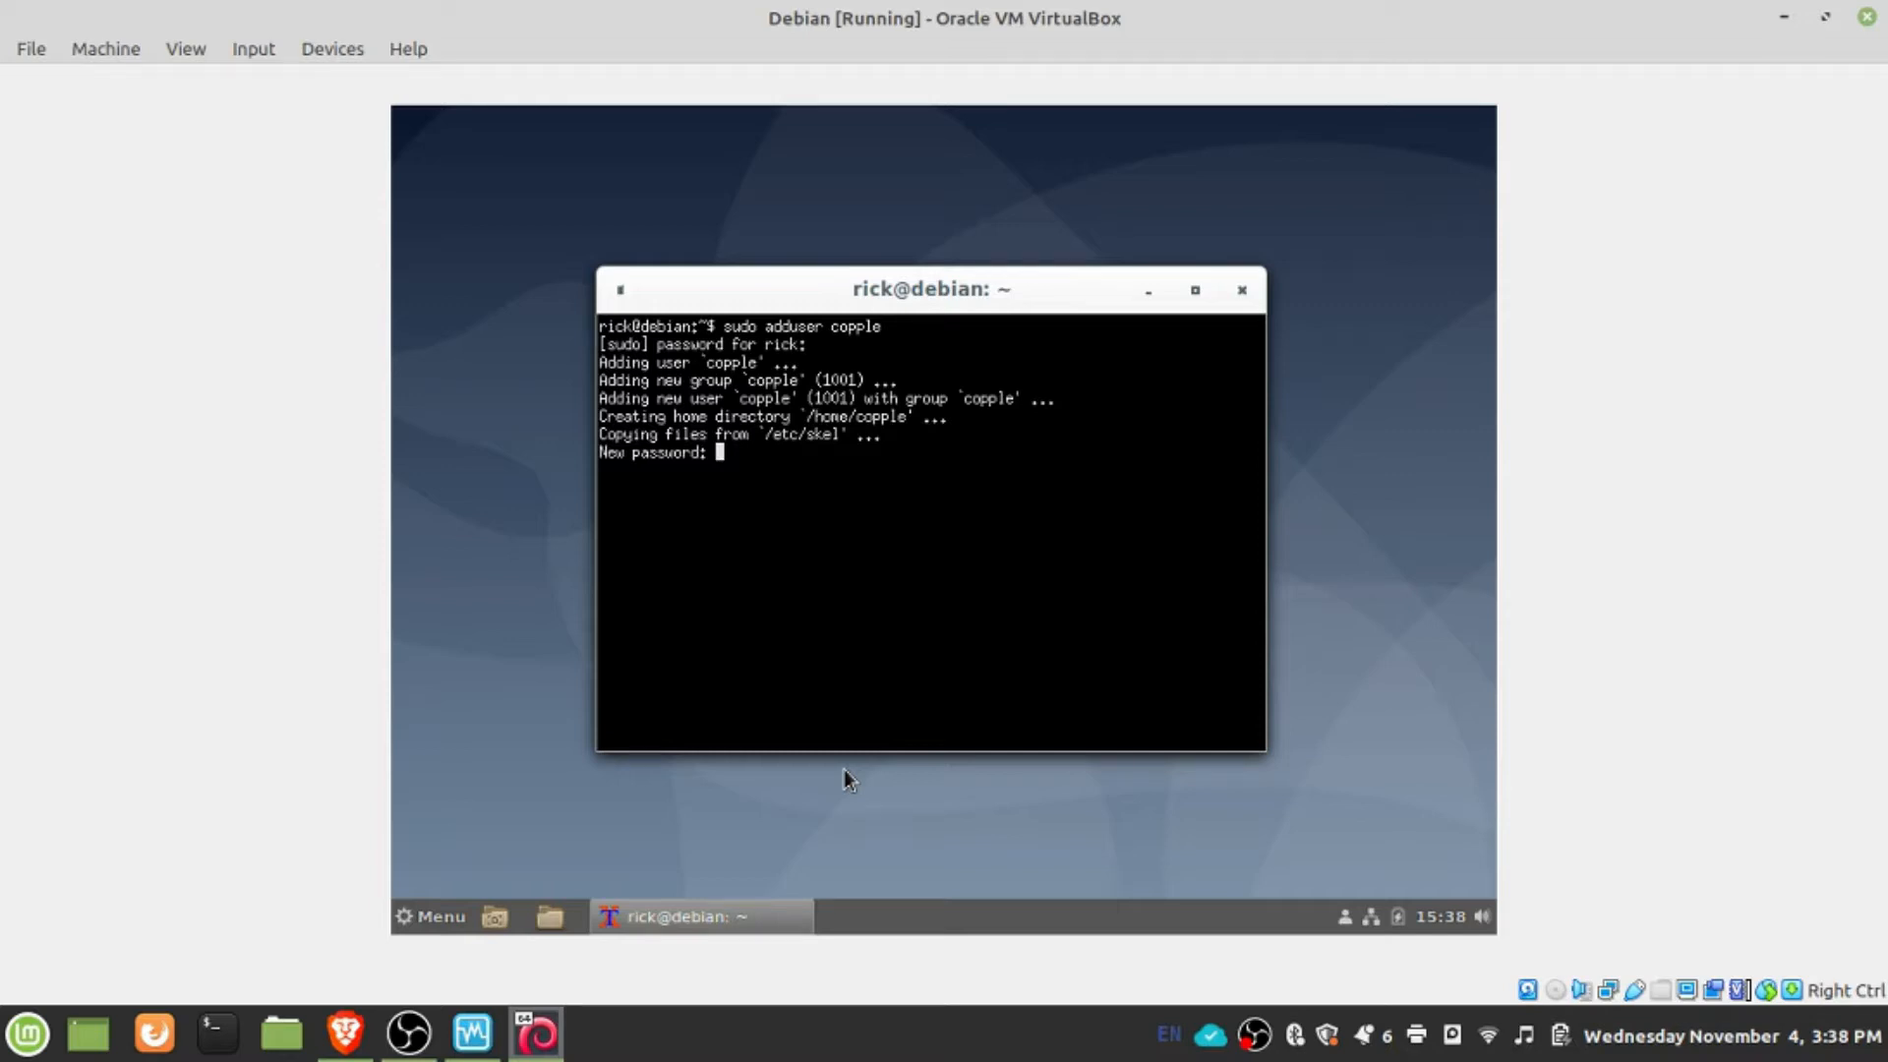
pyautogui.press('Return')
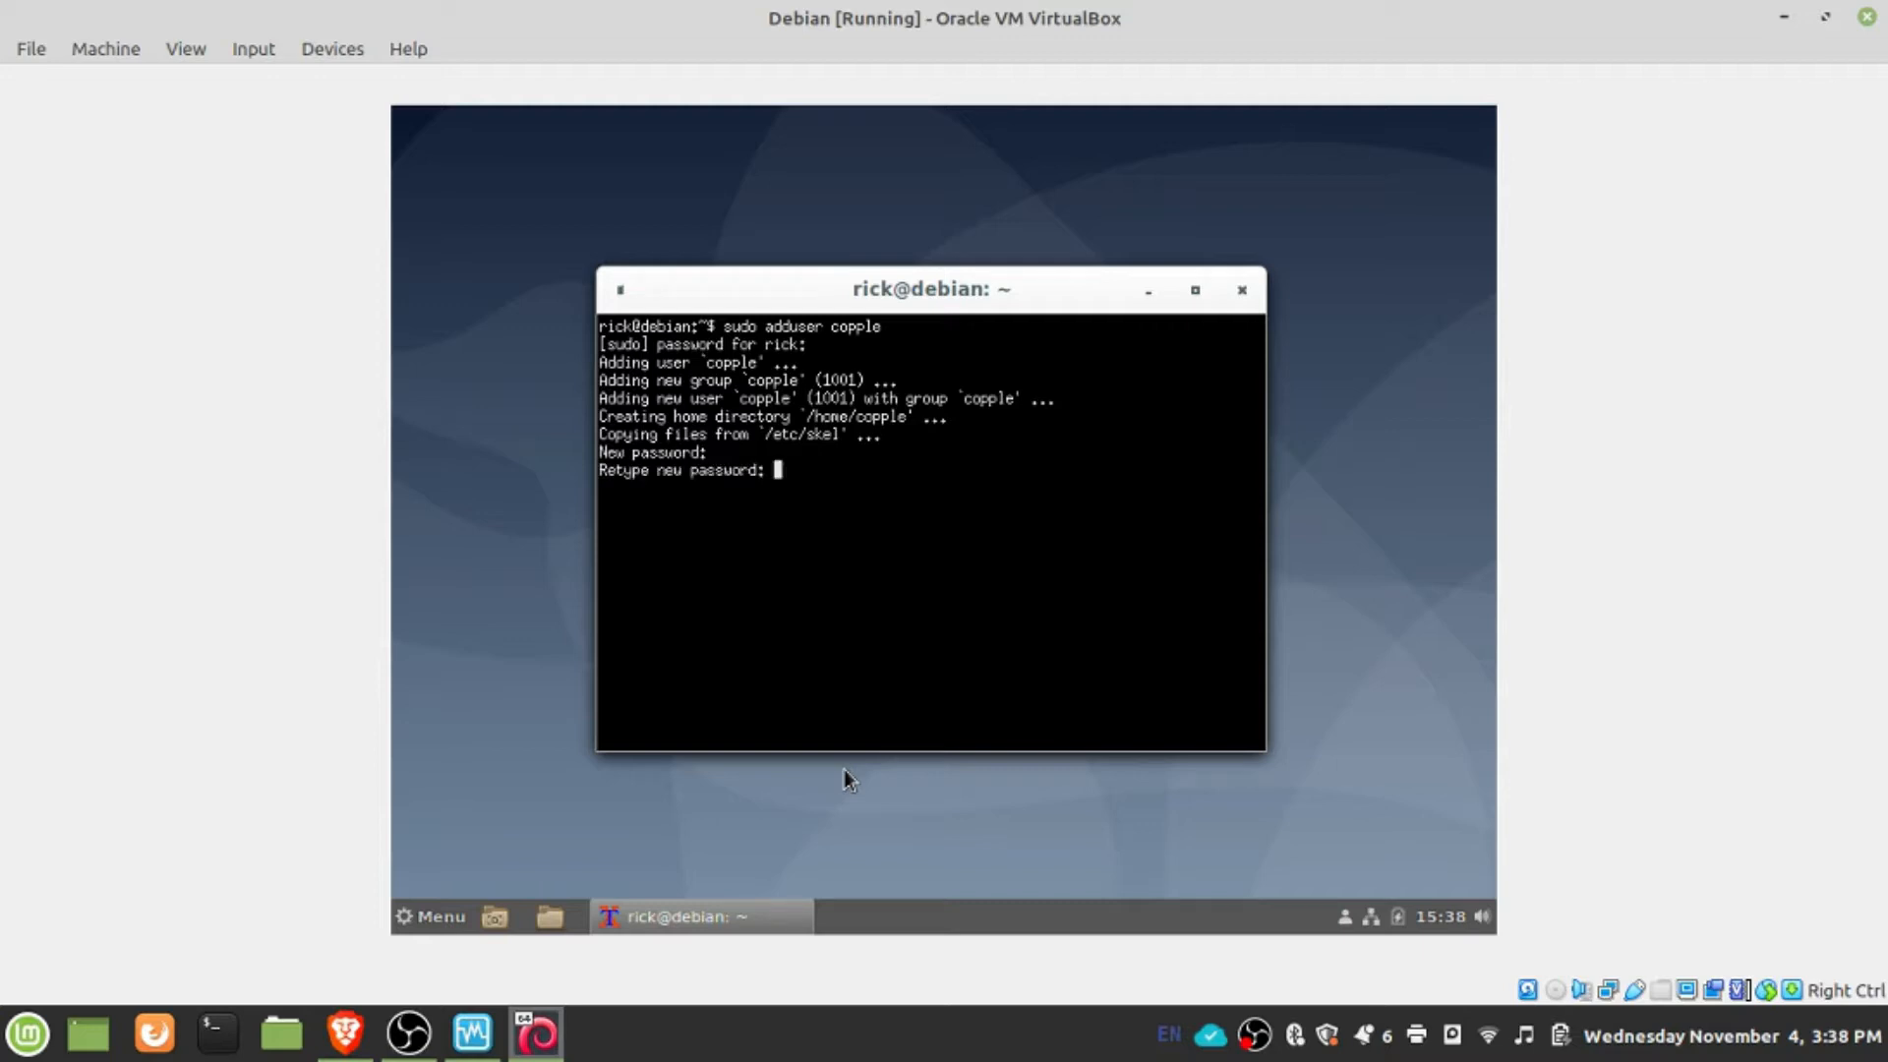
pyautogui.press('Return')
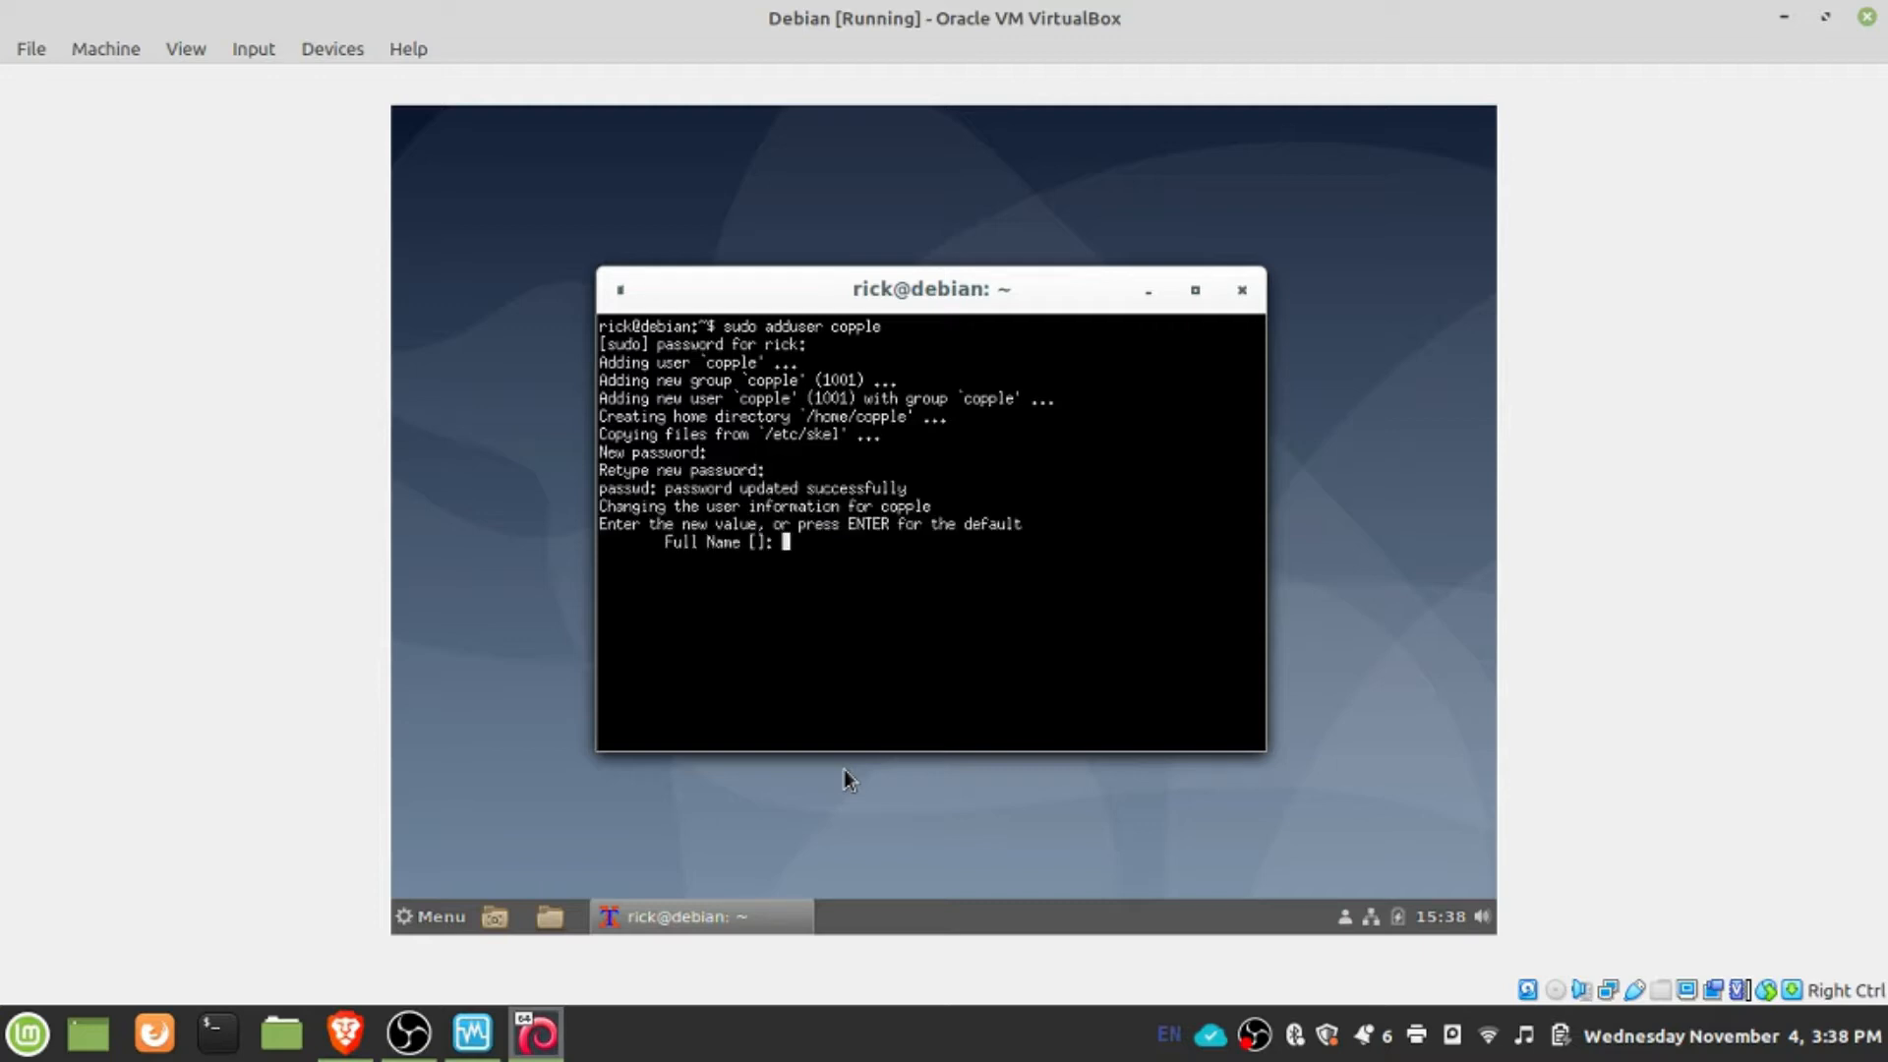
# - Enter the new user's full name, leave the other details blank, confirm the information and close the terminal
pyautogui.press('Return')
pyautogui.press('Return')
pyautogui.press('Return')
pyautogui.press('Return')
pyautogui.press('Return')
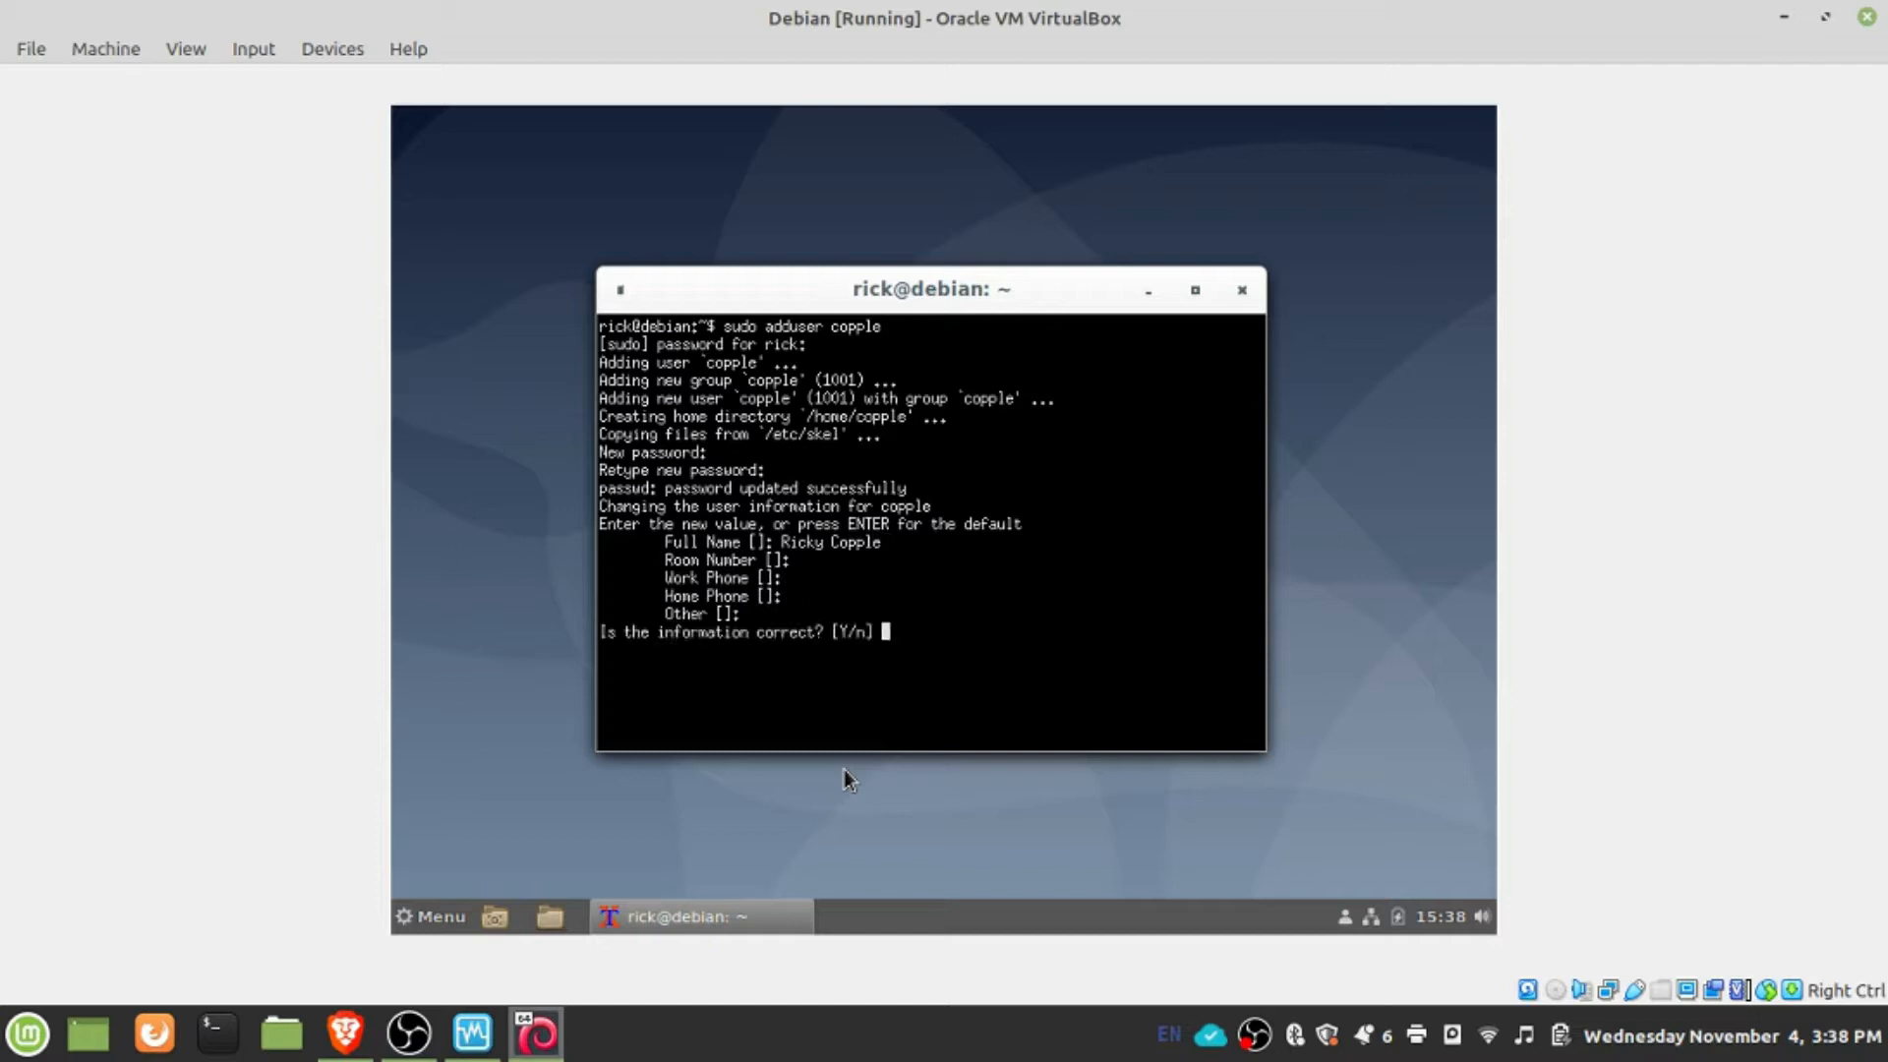
pyautogui.write('y')
pyautogui.press('Return')
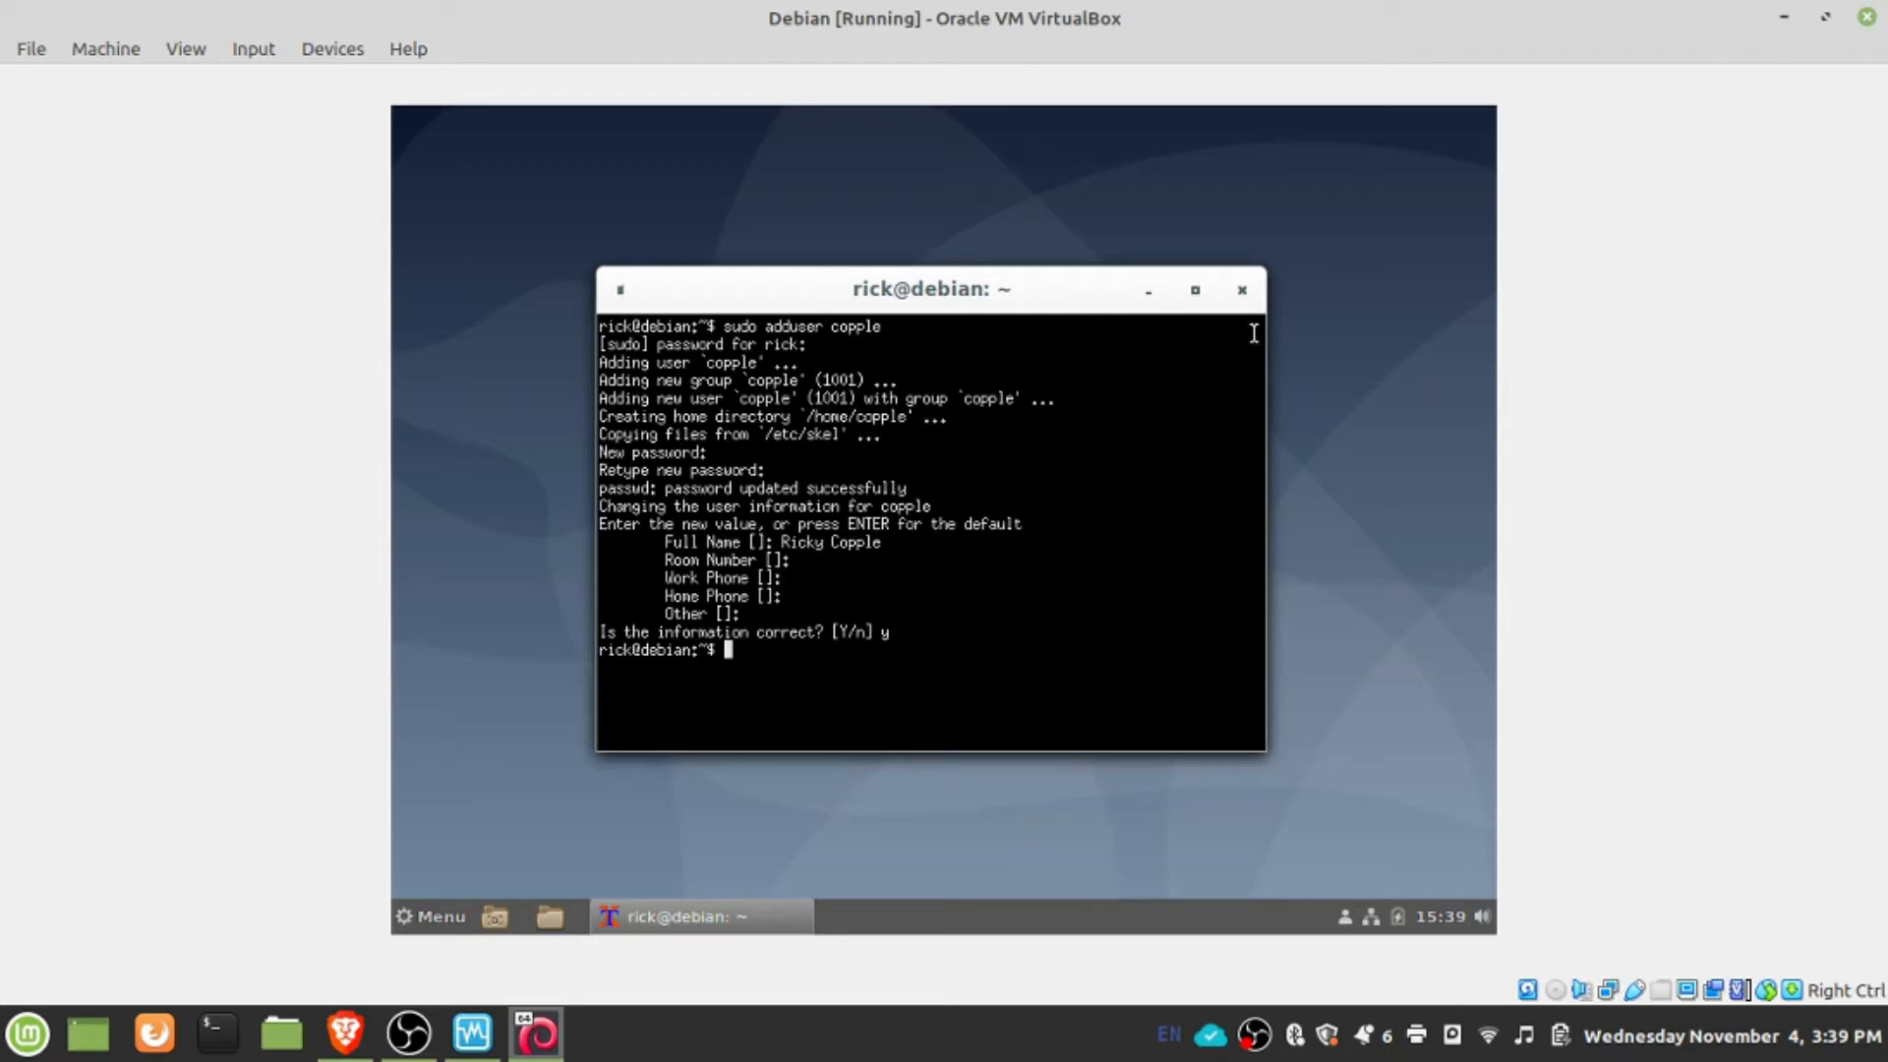
pyautogui.click(1242, 290)
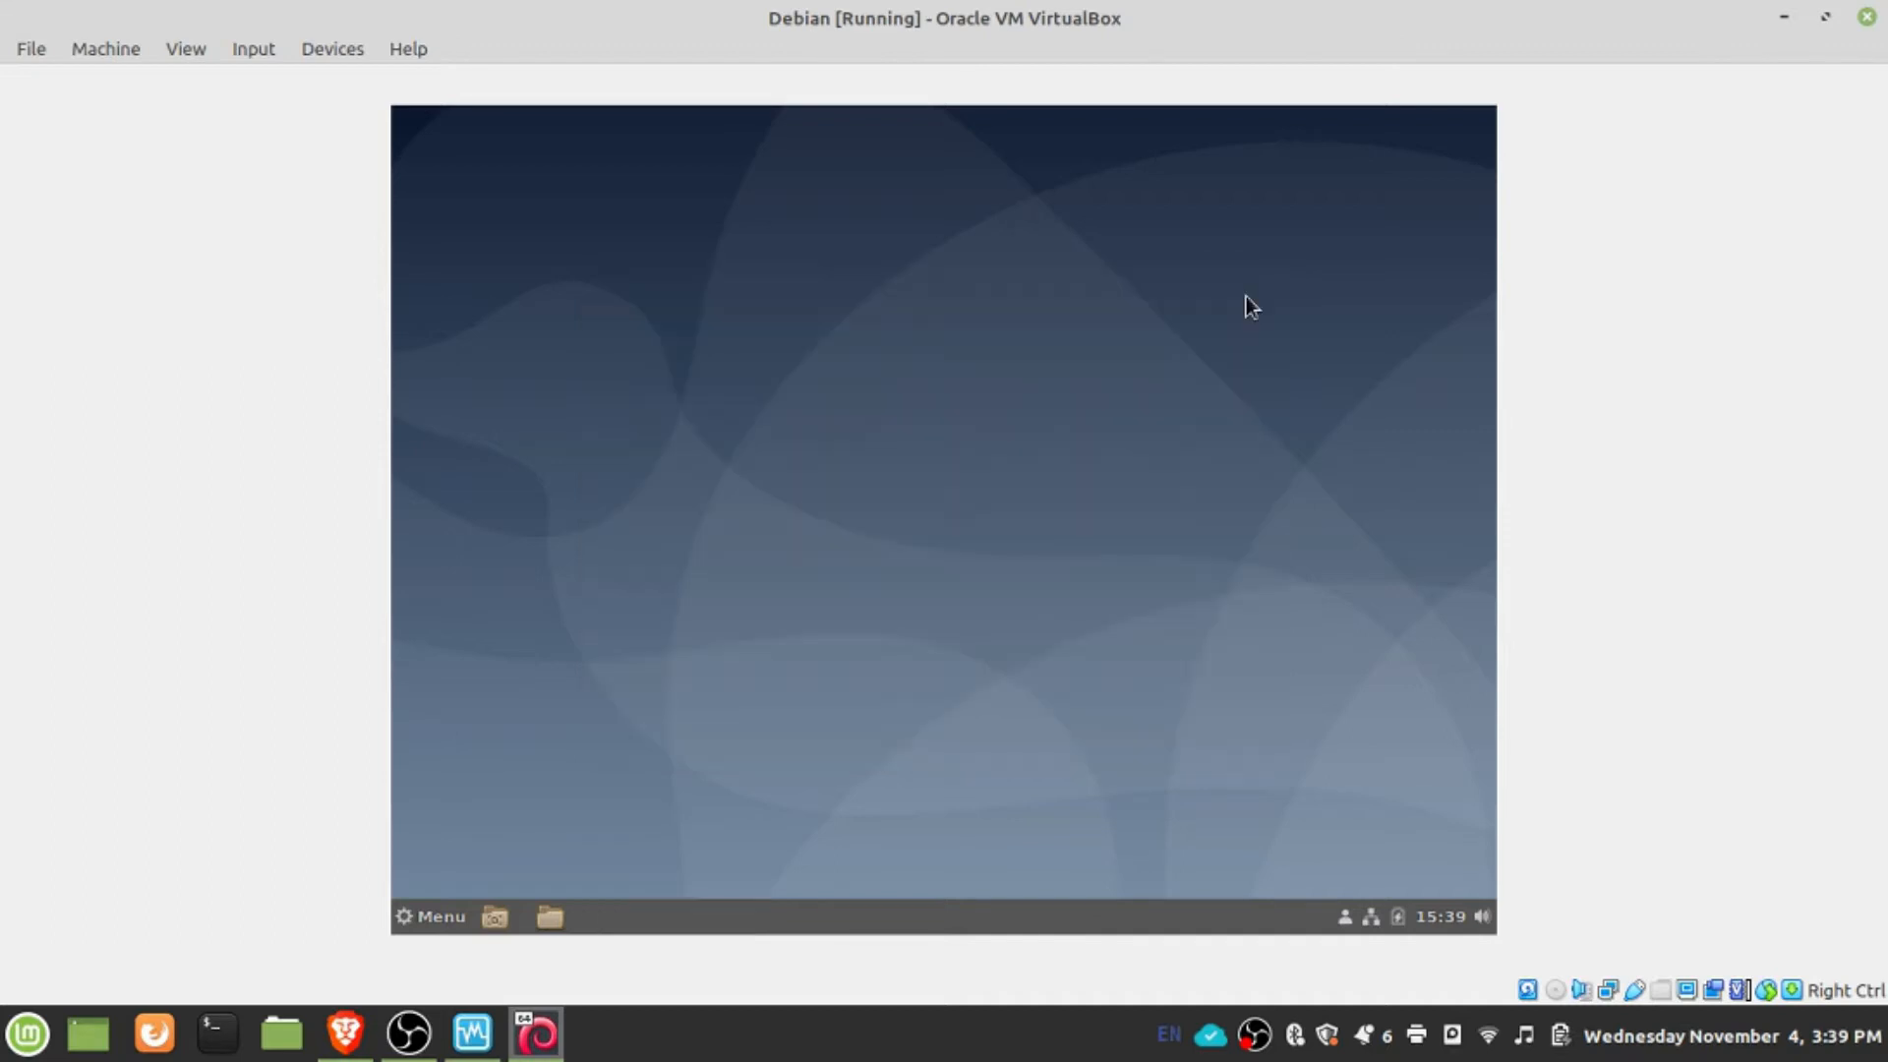